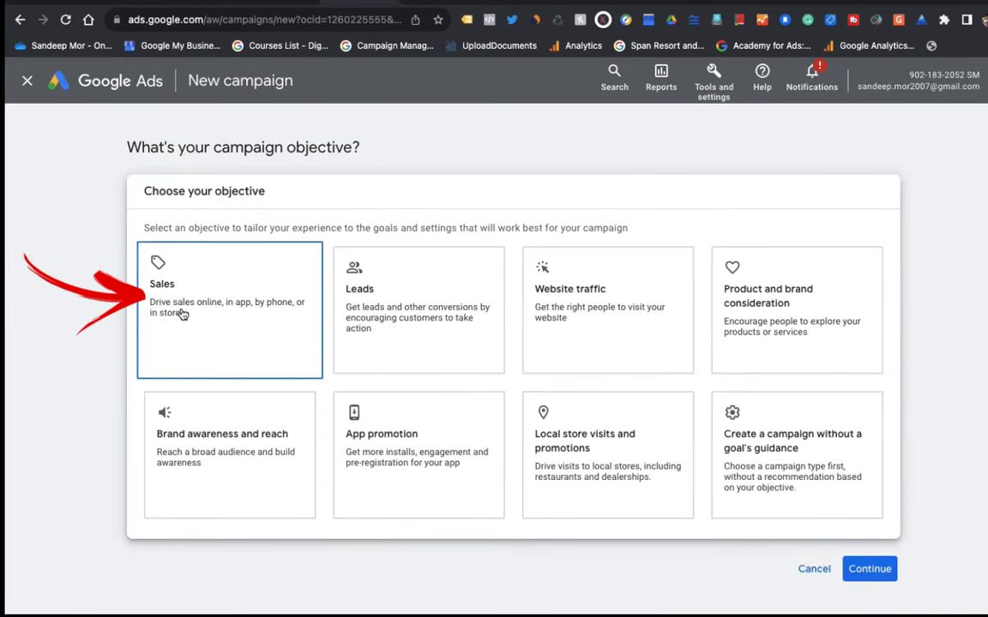
left_click(336, 288)
left_click(570, 312)
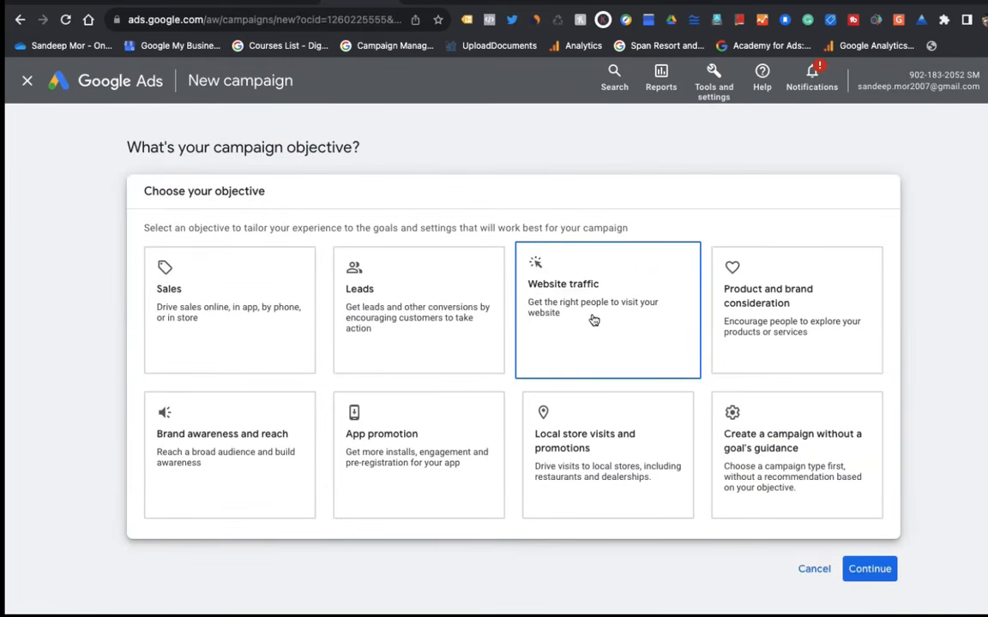
left_click(772, 425)
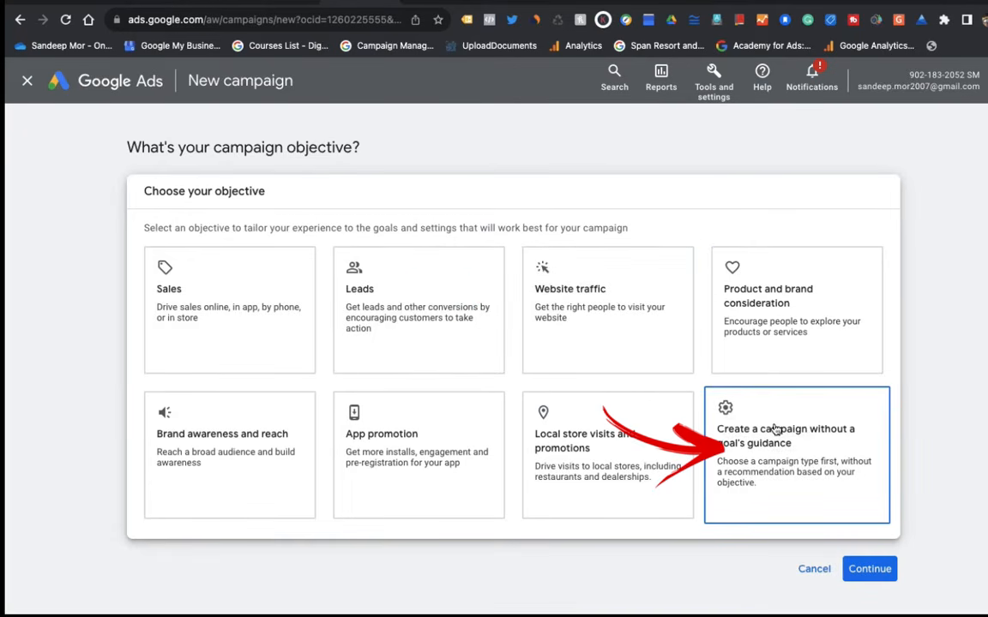
left_click(285, 308)
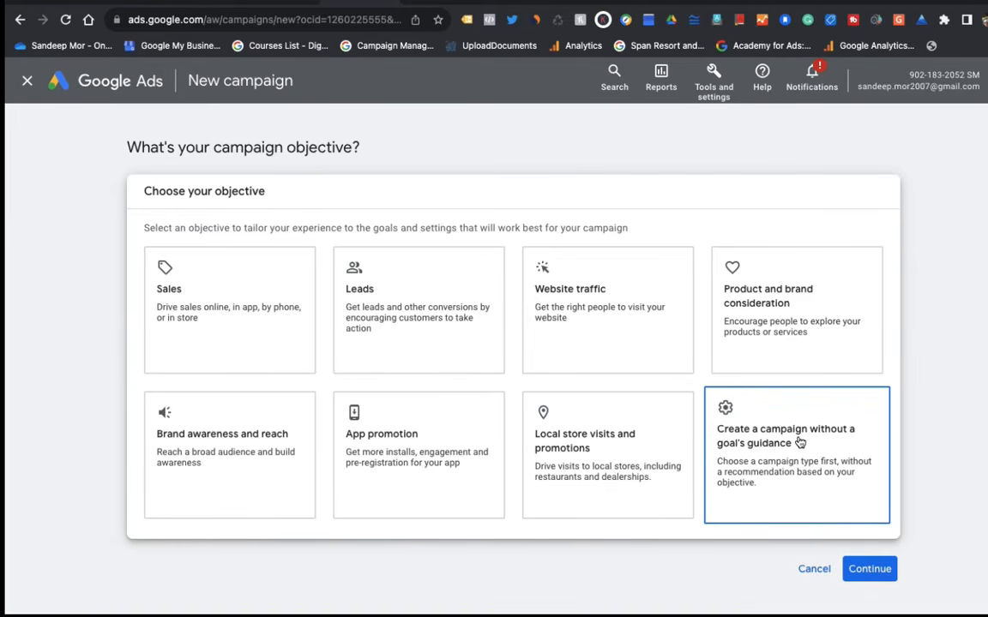
Step: Choose "Create a campaign without a goal's guidance" as the campaign objective
left_click(748, 399)
scroll(335, 267, "up", 5)
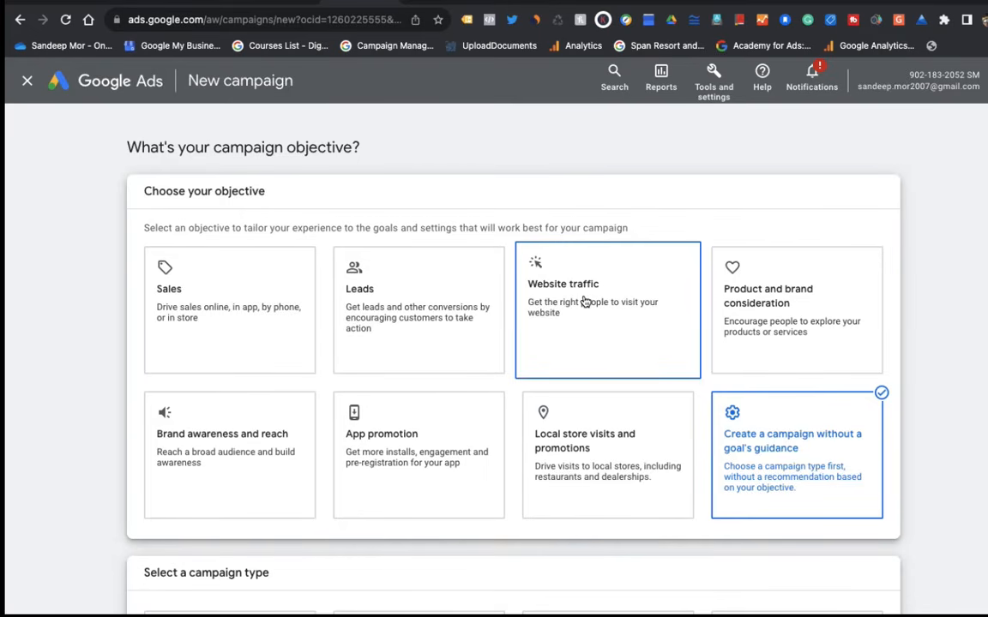
left_click(758, 446)
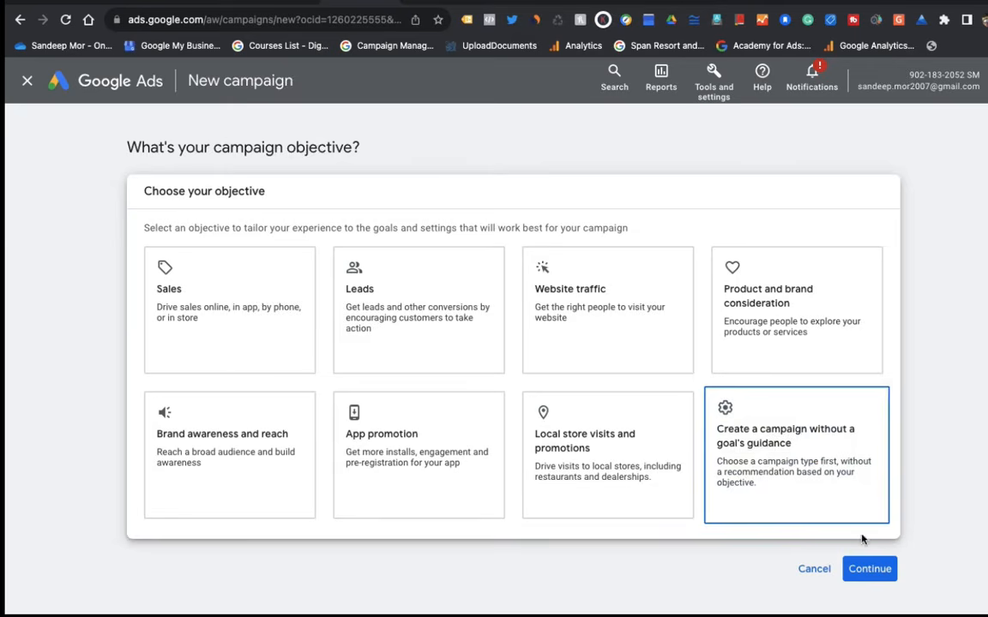
left_click(800, 423)
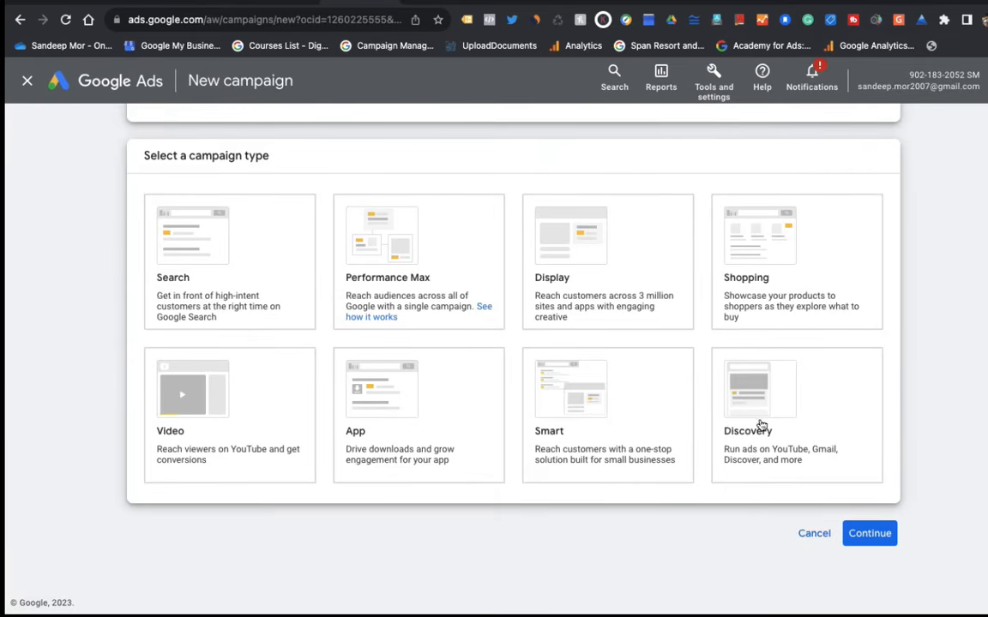
Step: Select Search as the campaign type for the campaign without a goal's guidance
scroll(225, 267, "up", 1)
scroll(226, 267, "up", 1)
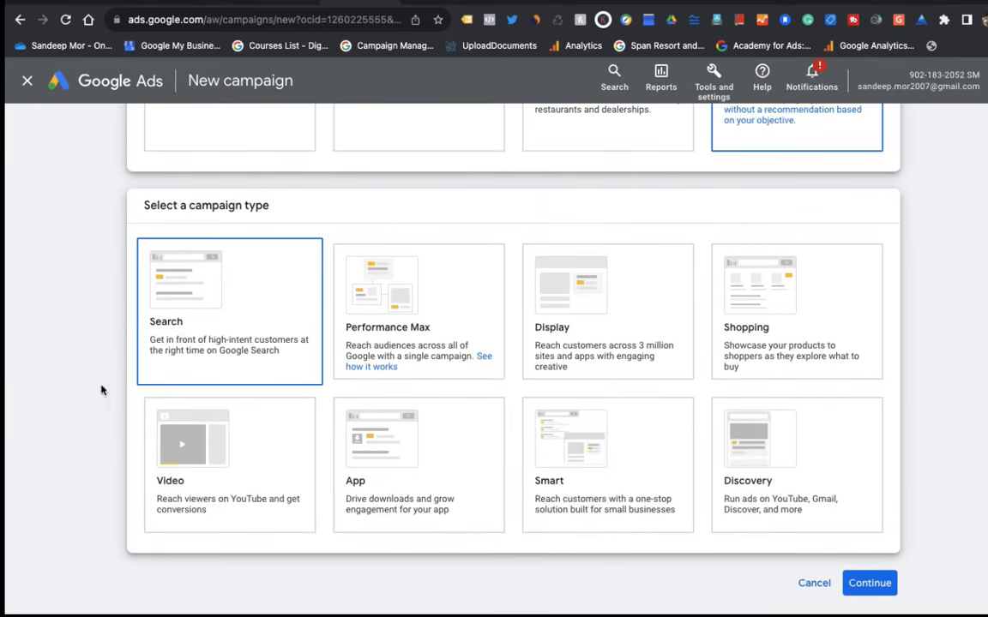
scroll(240, 306, "down", 1)
left_click(243, 305)
scroll(242, 305, "down", 2)
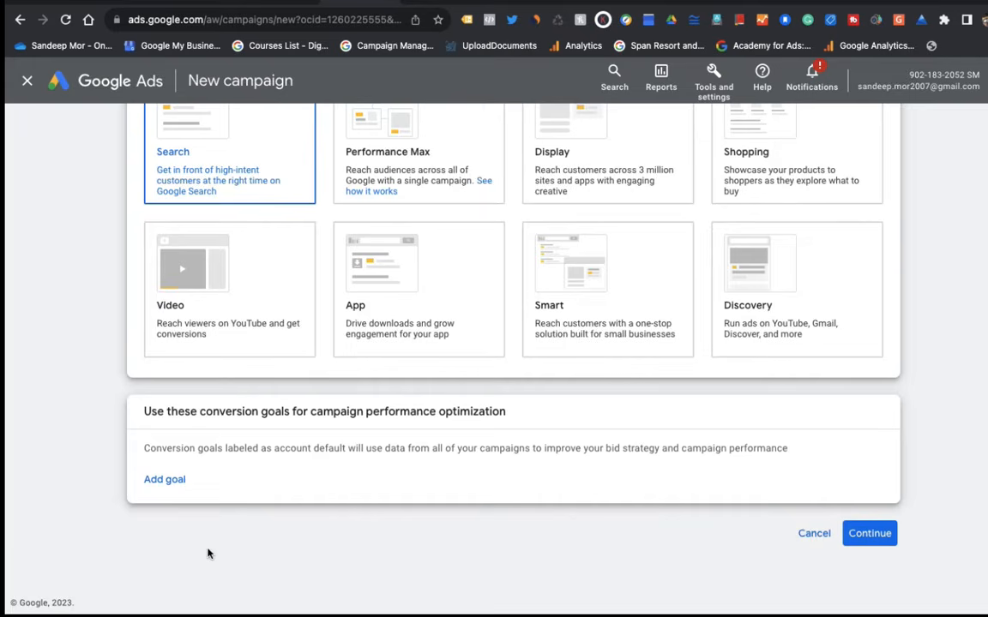
Step: Add Engagements as the conversion goal for campaign performance optimization and continue to the desired results
left_click(172, 486)
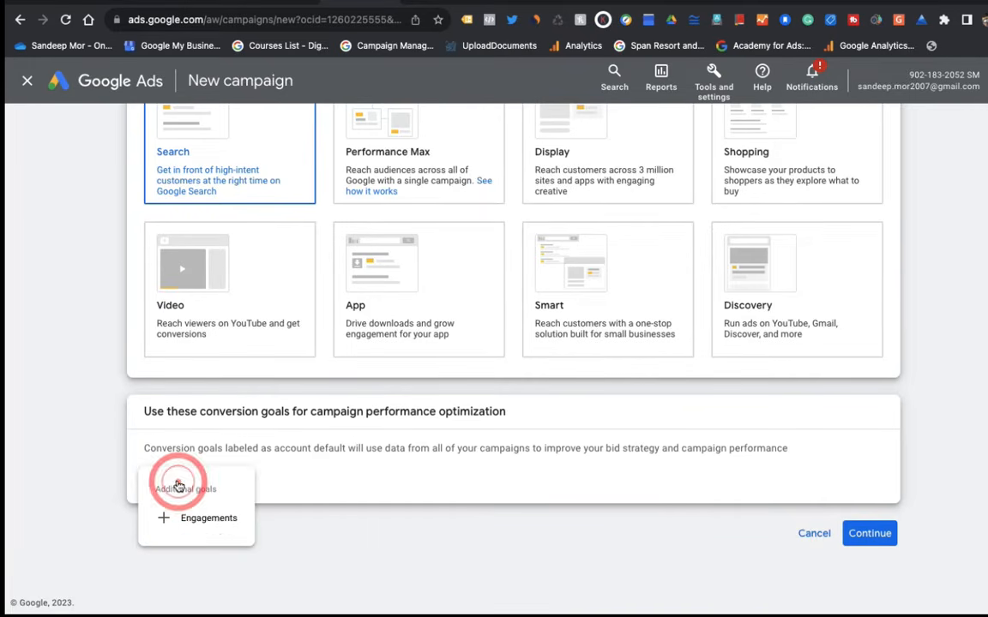
left_click(205, 523)
scroll(369, 451, "down", 1)
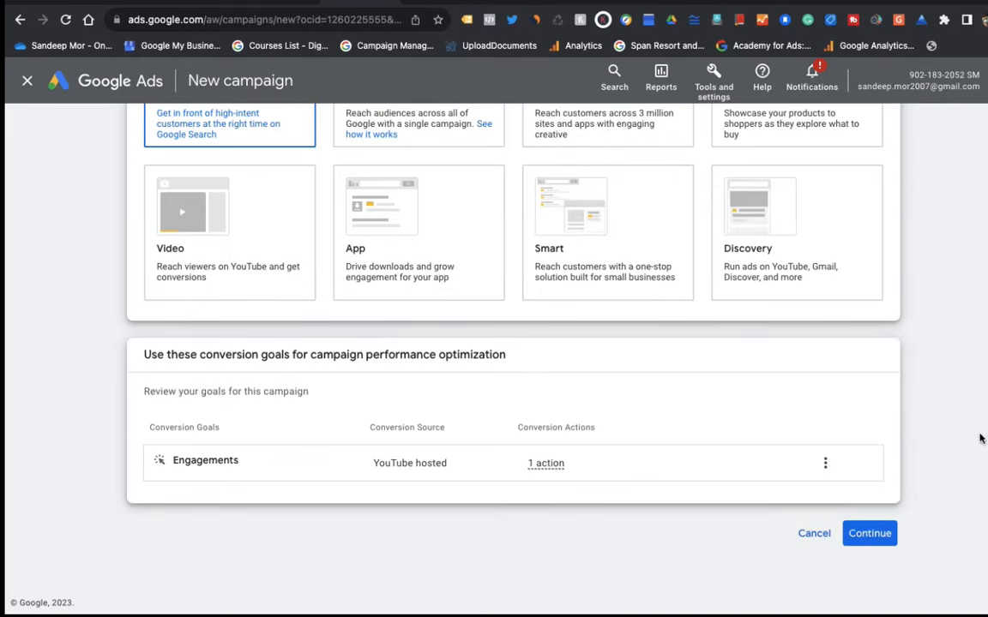
left_click(869, 533)
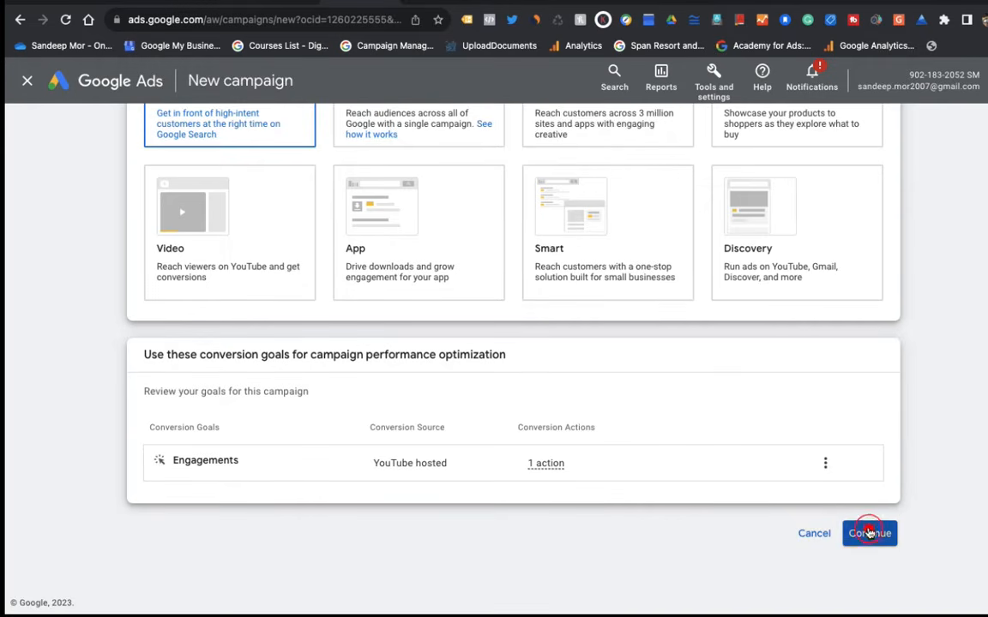
scroll(512, 403, "up", 3)
scroll(309, 498, "down", 3)
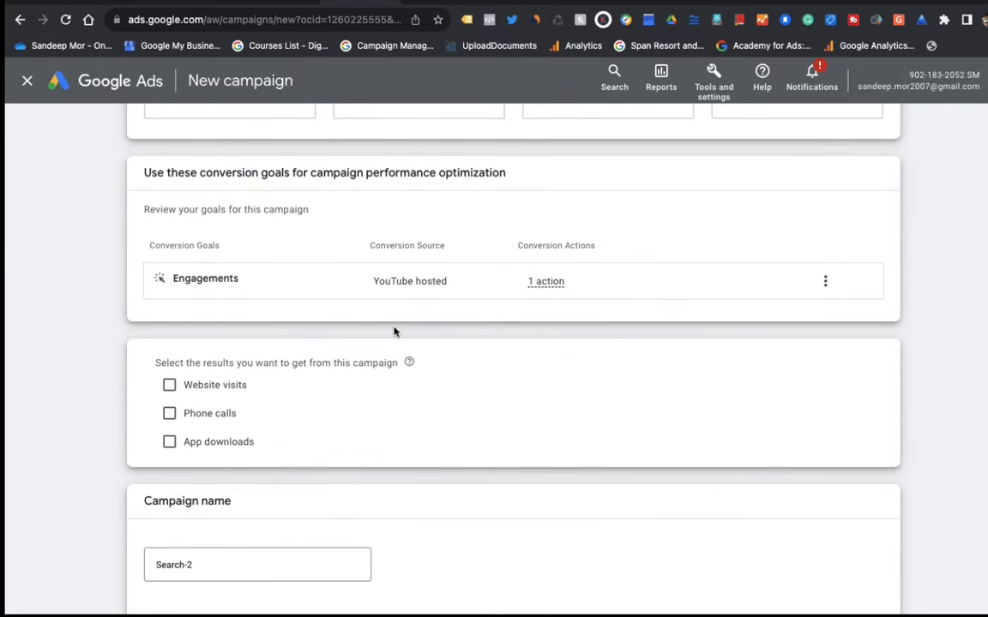
Step: Change the campaign objective to Sales
scroll(394, 331, "up", 9)
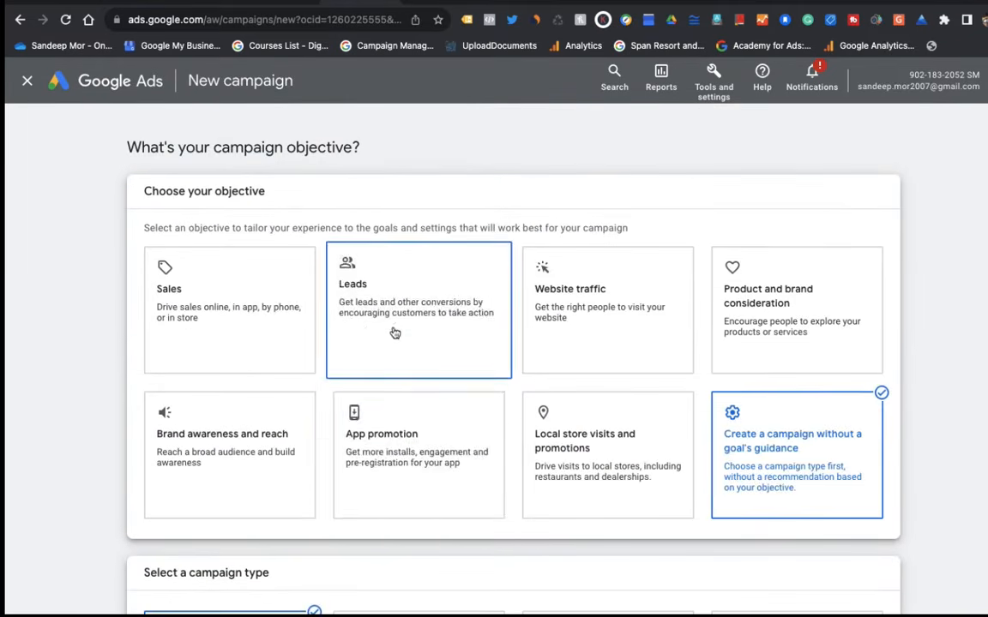
scroll(403, 524, "down", 4)
scroll(403, 525, "down", 2)
scroll(54, 358, "up", 5)
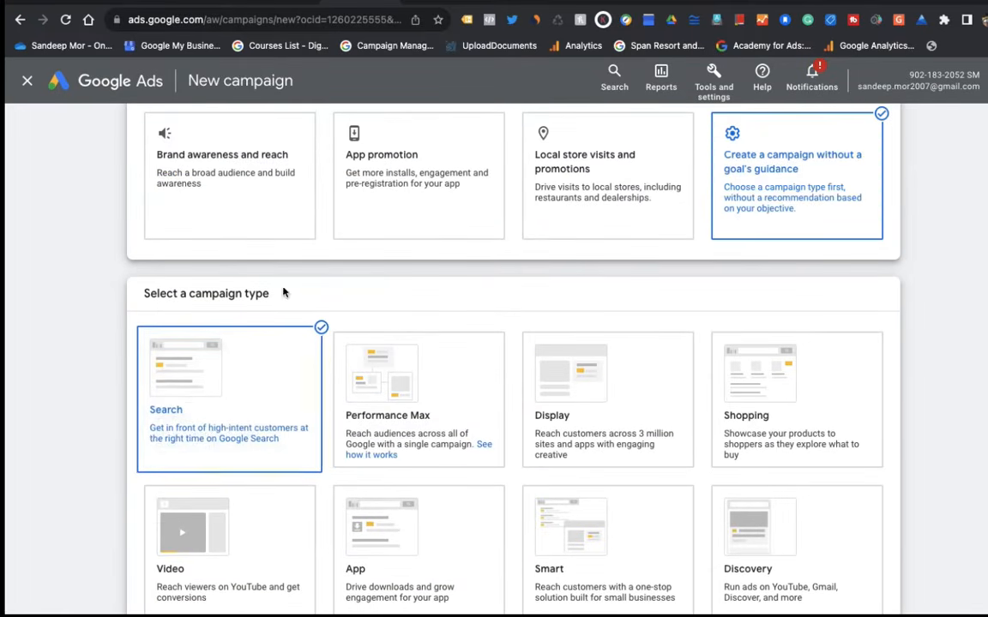
scroll(284, 291, "up", 3)
left_click(230, 333)
scroll(228, 330, "down", 3)
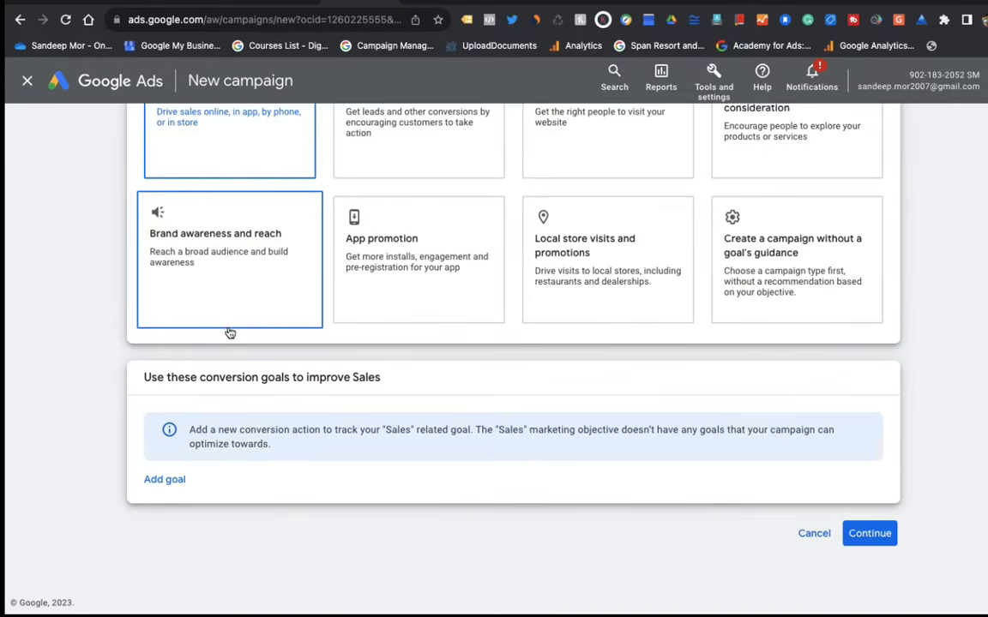
scroll(343, 215, "up", 1)
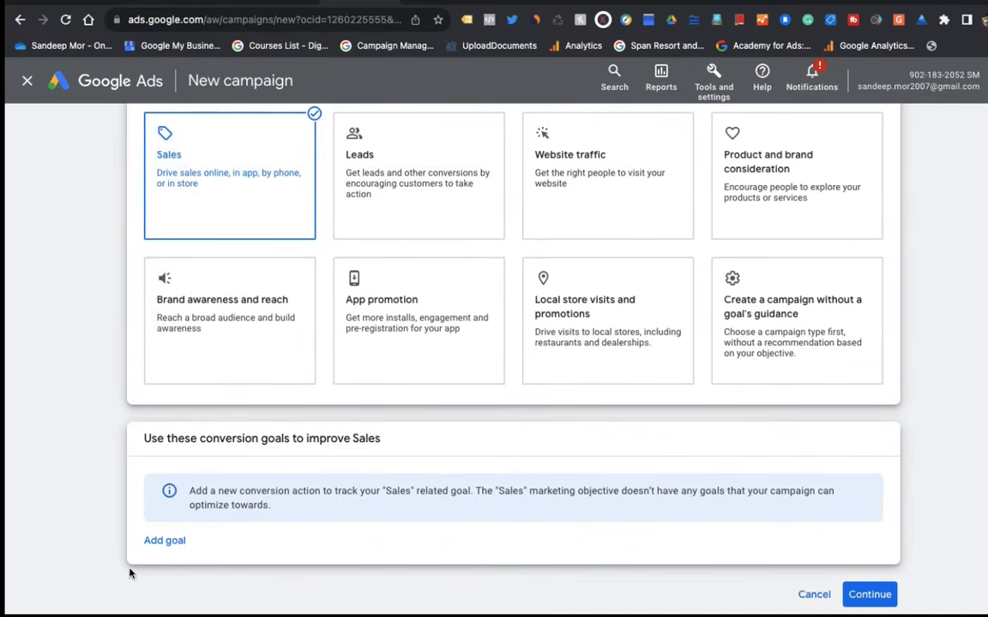
Step: Add Engagements as the conversion goal for the Sales objective and continue to the campaign types
left_click(174, 541)
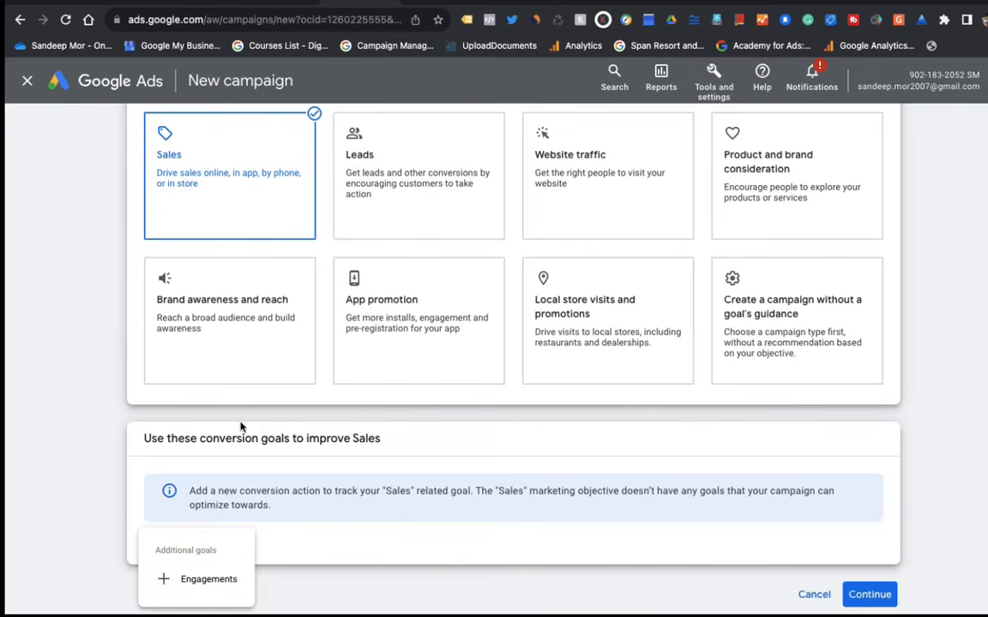
left_click(219, 580)
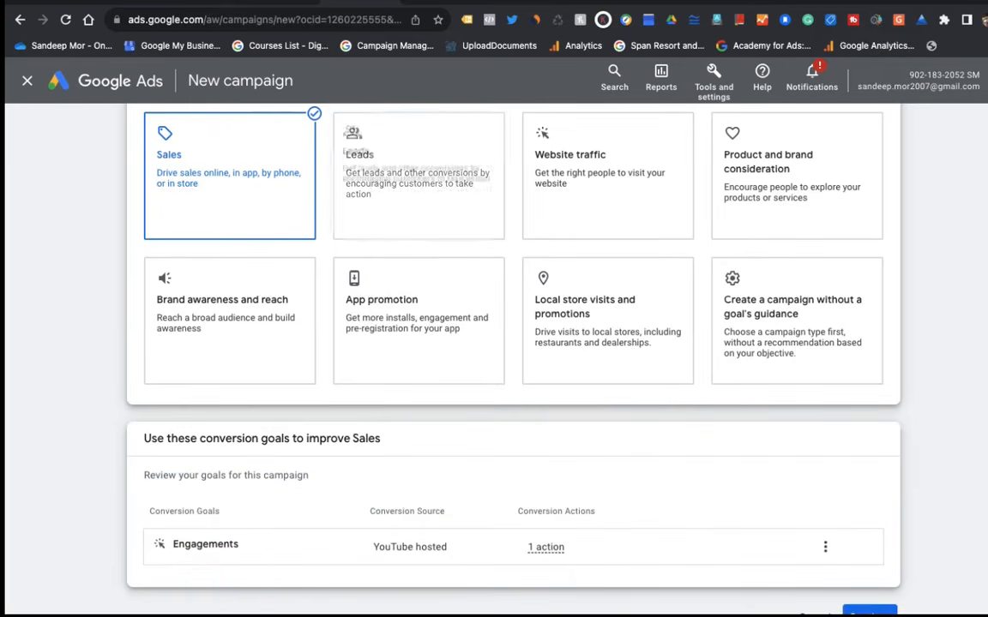
scroll(480, 403, "down", 1)
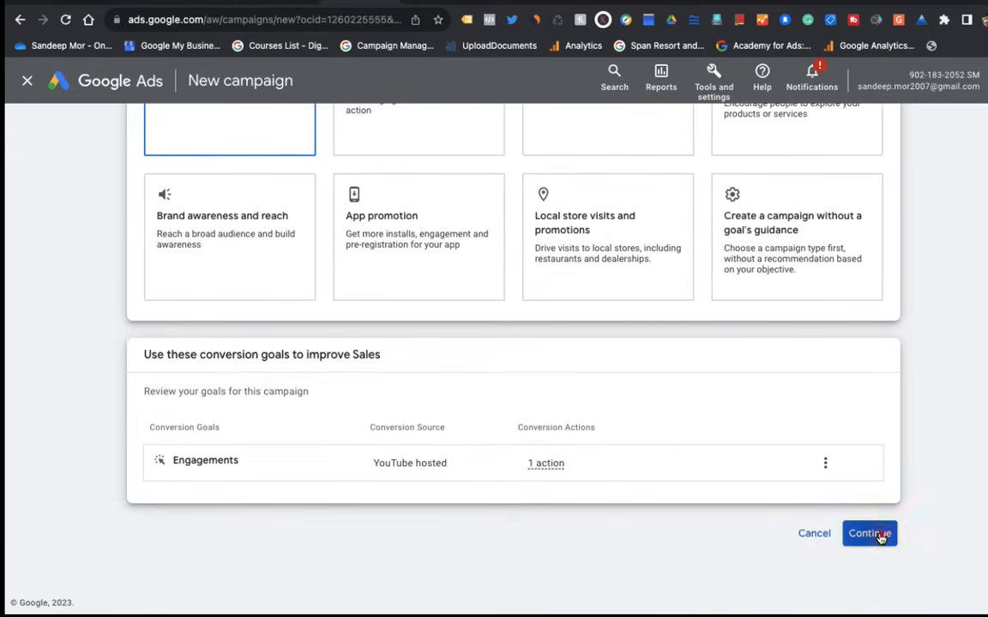
left_click(873, 535)
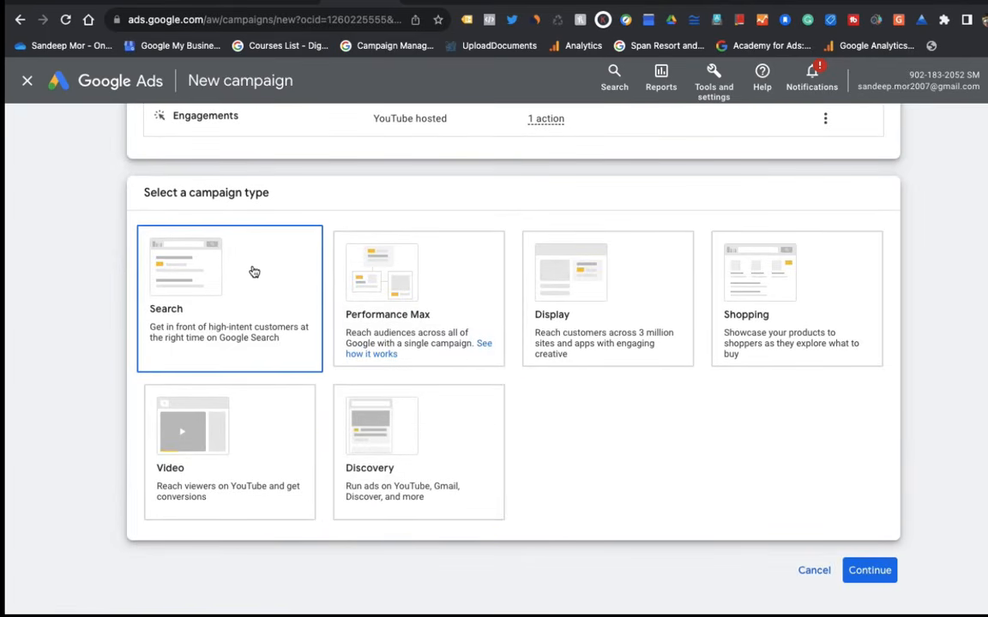
Step: Select Search as the campaign type for the Sales objective
scroll(257, 274, "up", 5)
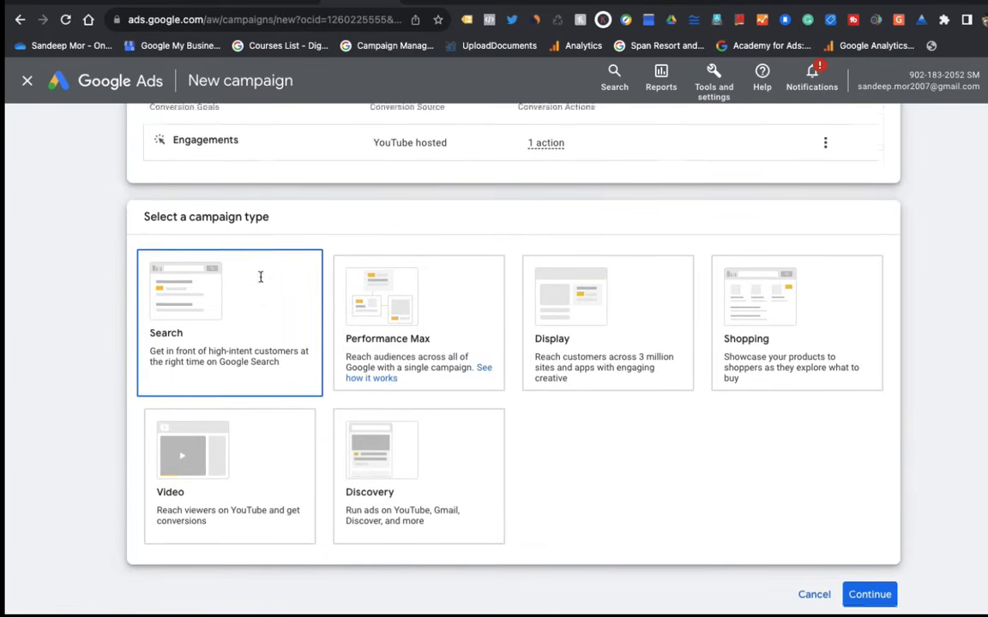
scroll(634, 410, "down", 5)
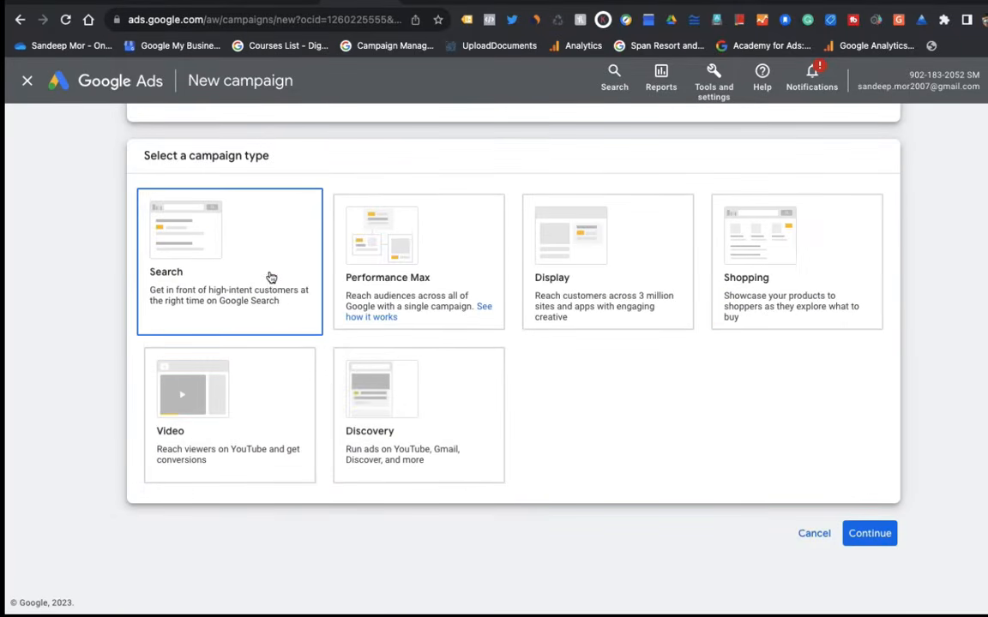
left_click(270, 271)
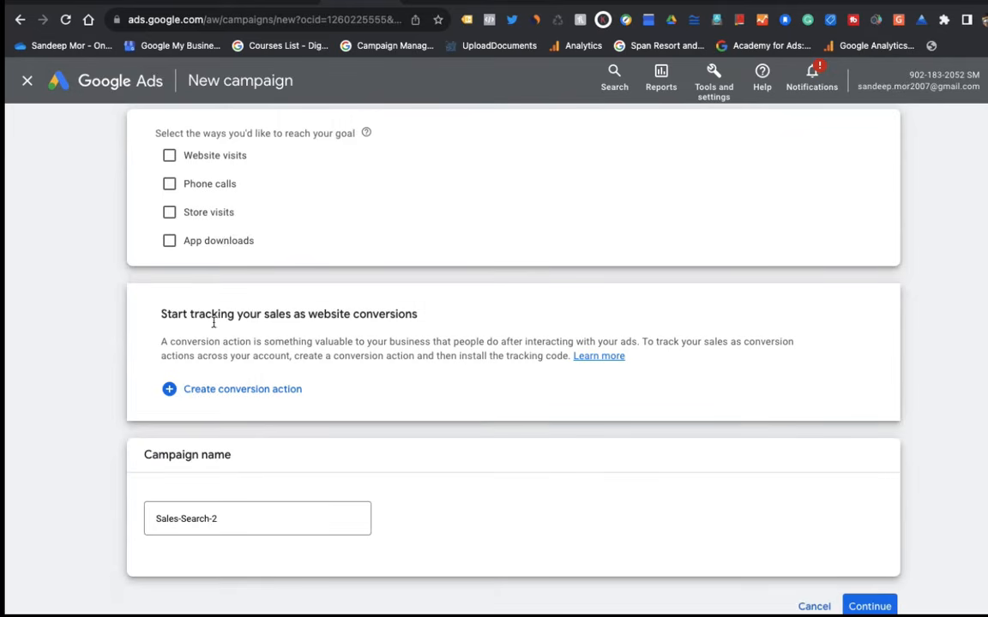
Step: Switch the objective to "Create a campaign without a goal's guidance" and select Search as the campaign type
scroll(264, 213, "up", 5)
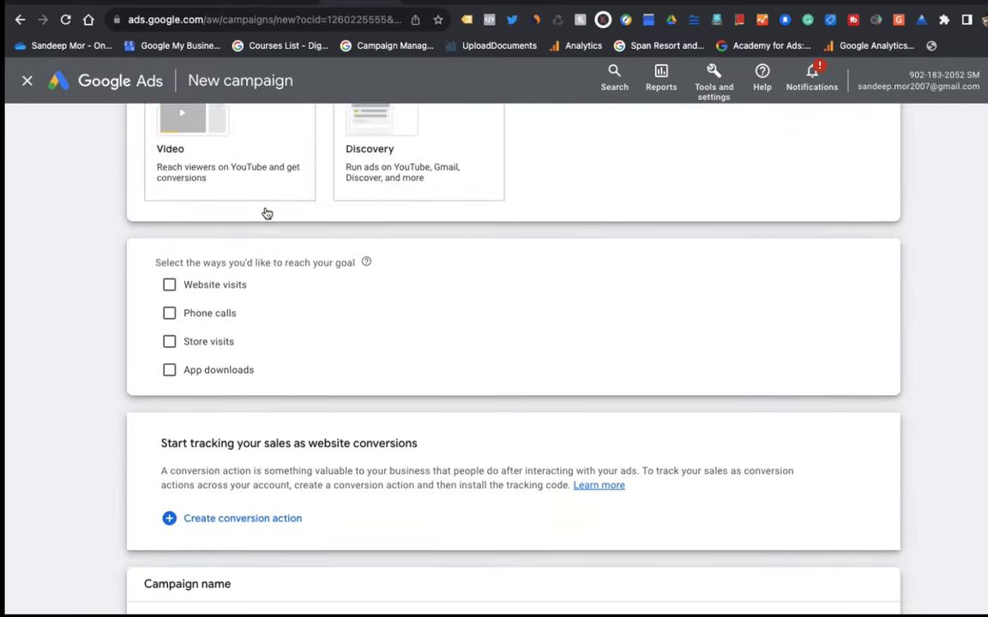
scroll(267, 213, "up", 6)
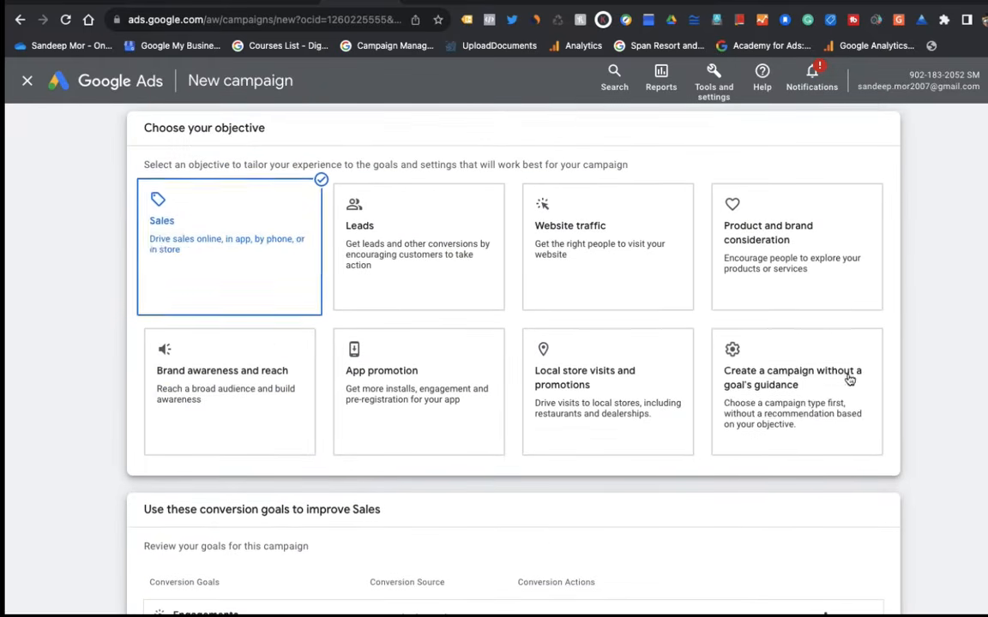
left_click(771, 390)
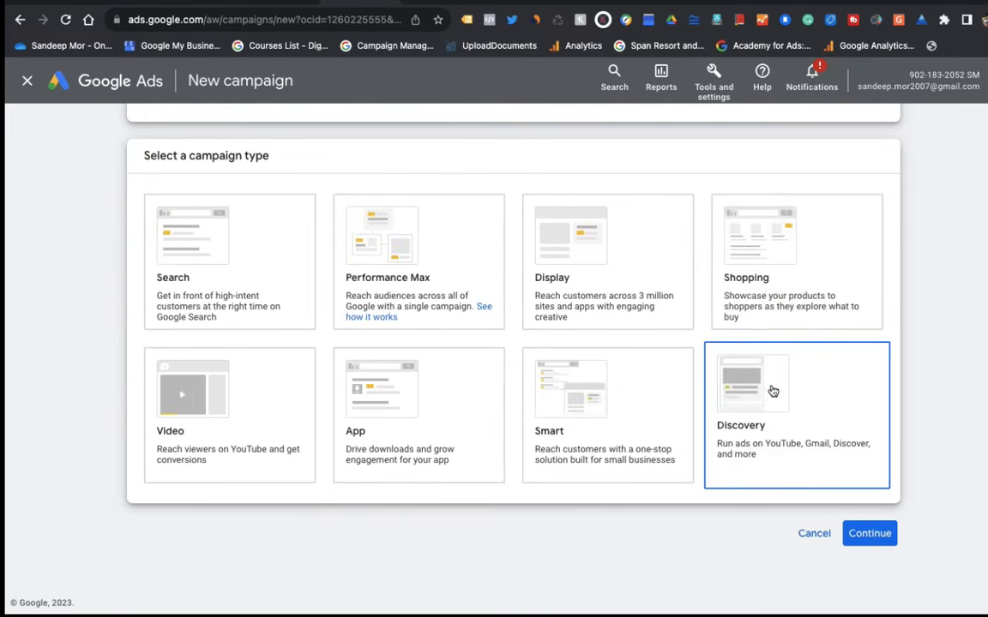
left_click(298, 280)
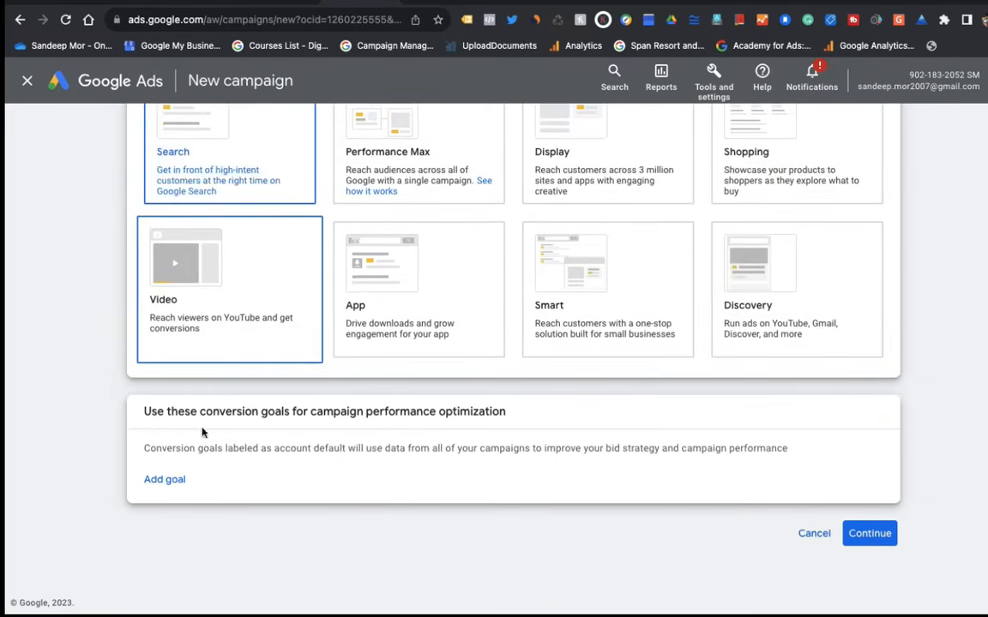
Step: Add the Engagements conversion goal to the Search campaign without a goal's guidance and continue to the results selection
left_click(164, 478)
left_click(208, 519)
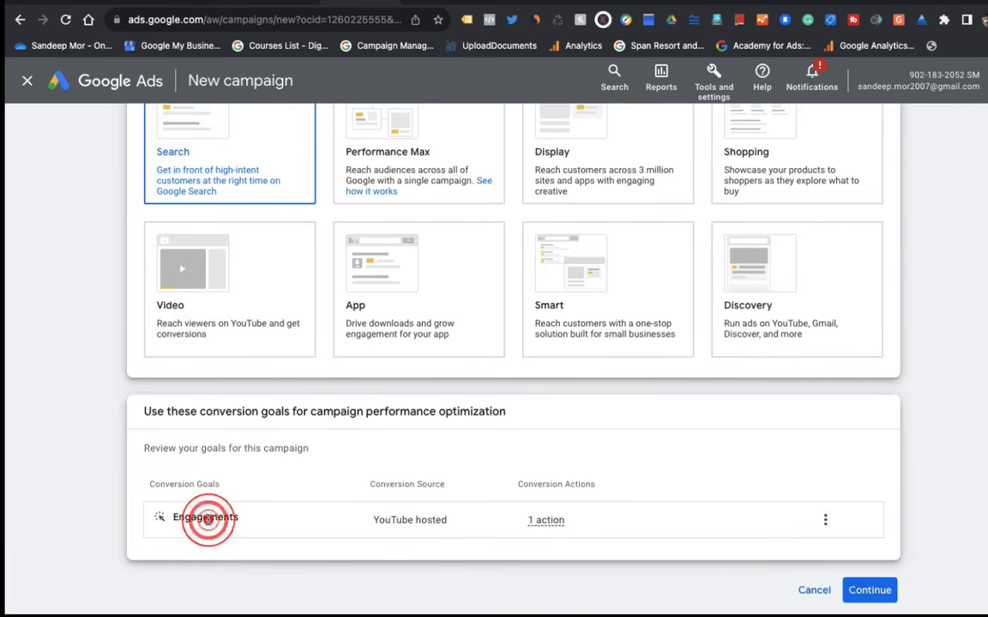
scroll(283, 223, "up", 1)
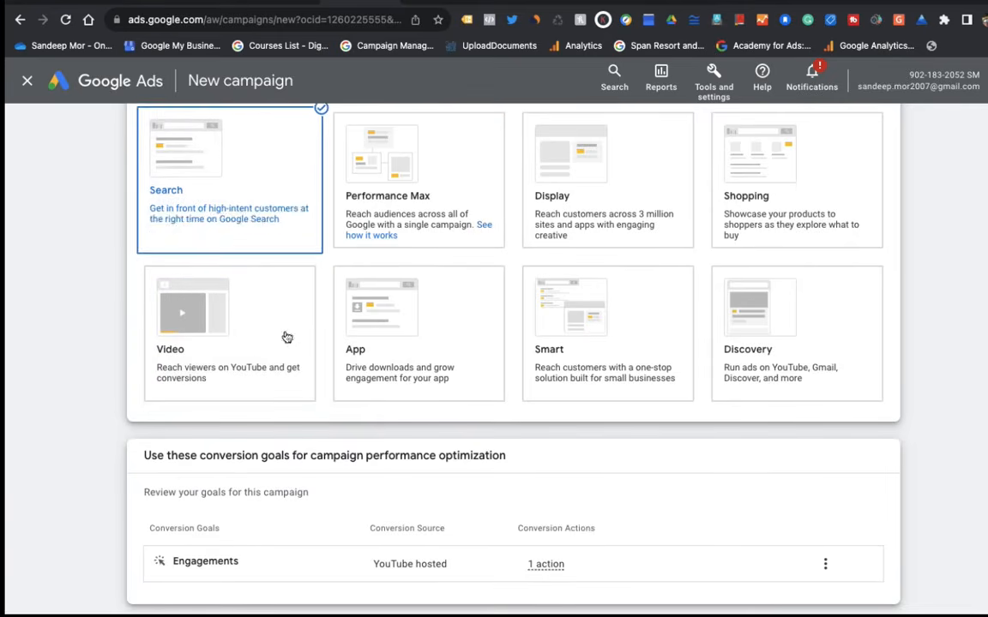
scroll(36, 430, "up", 3)
scroll(36, 430, "up", 4)
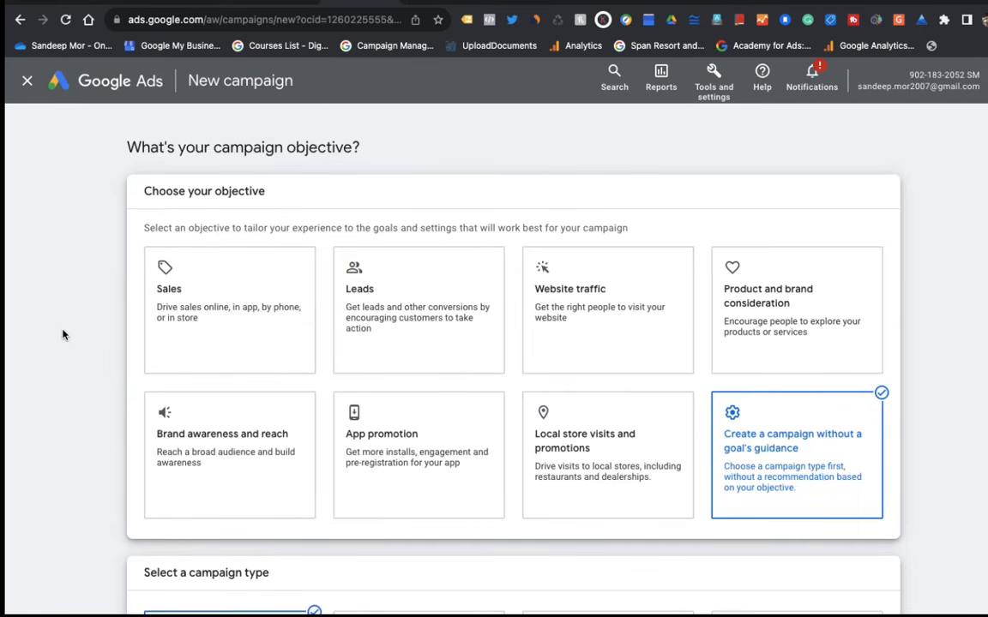
scroll(64, 336, "down", 5)
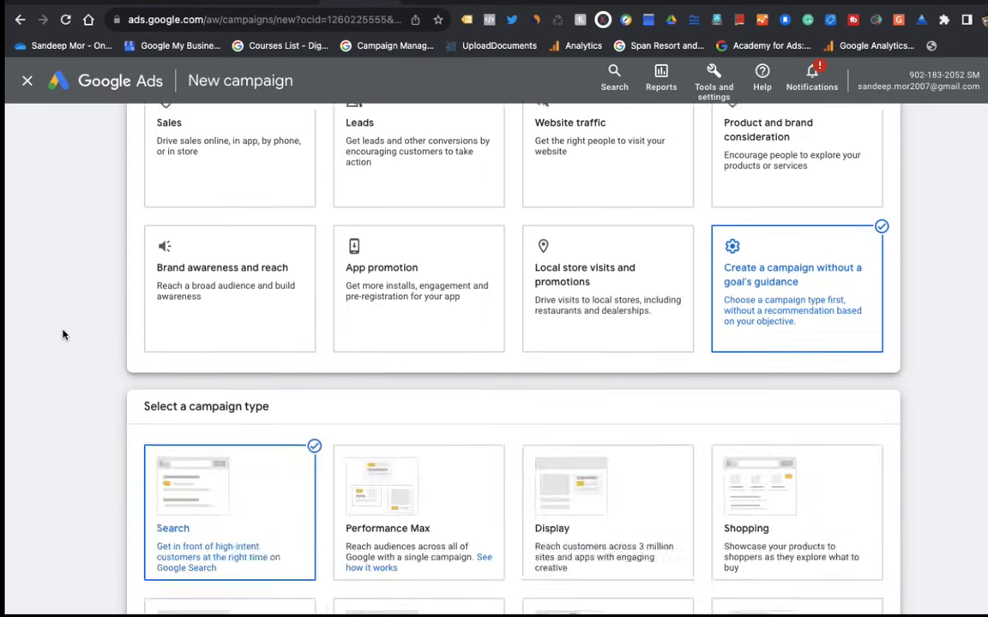
scroll(192, 250, "up", 1)
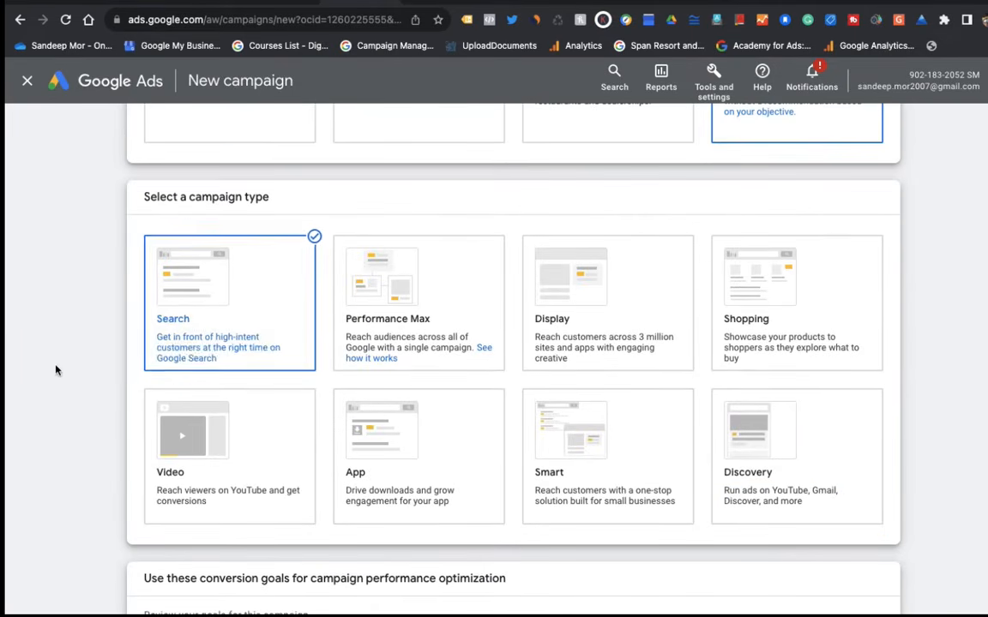
scroll(60, 378, "down", 3)
left_click(870, 534)
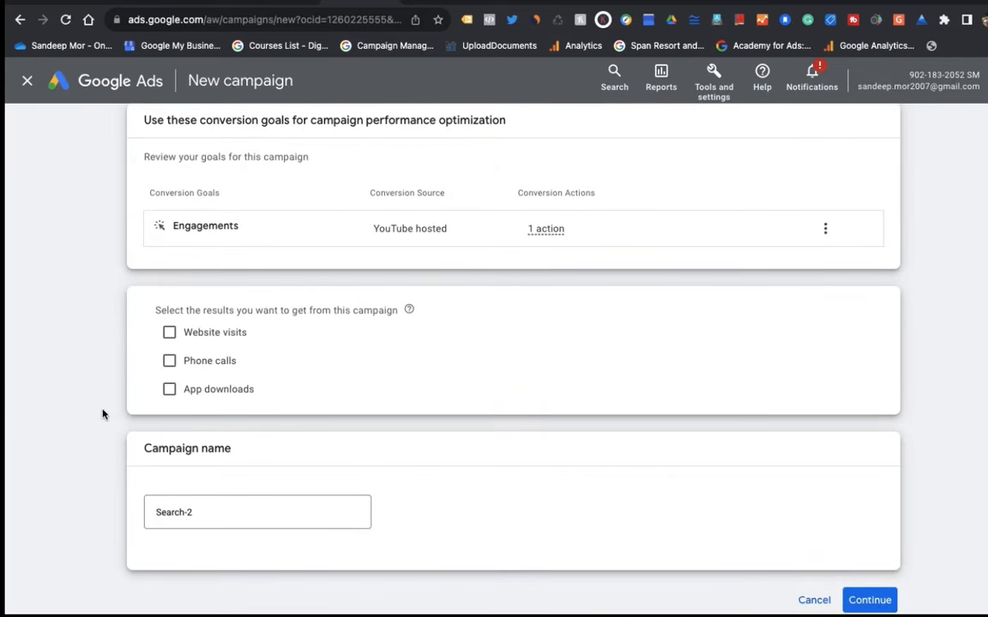
Step: Enable Website visits and Phone calls as the results to get from this campaign
left_click(169, 334)
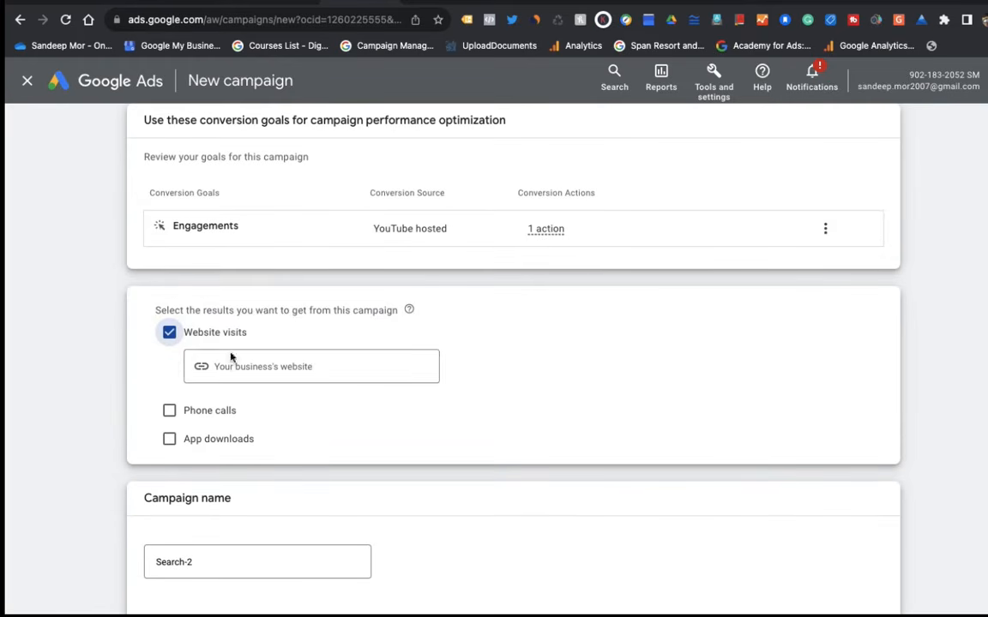
left_click(169, 411)
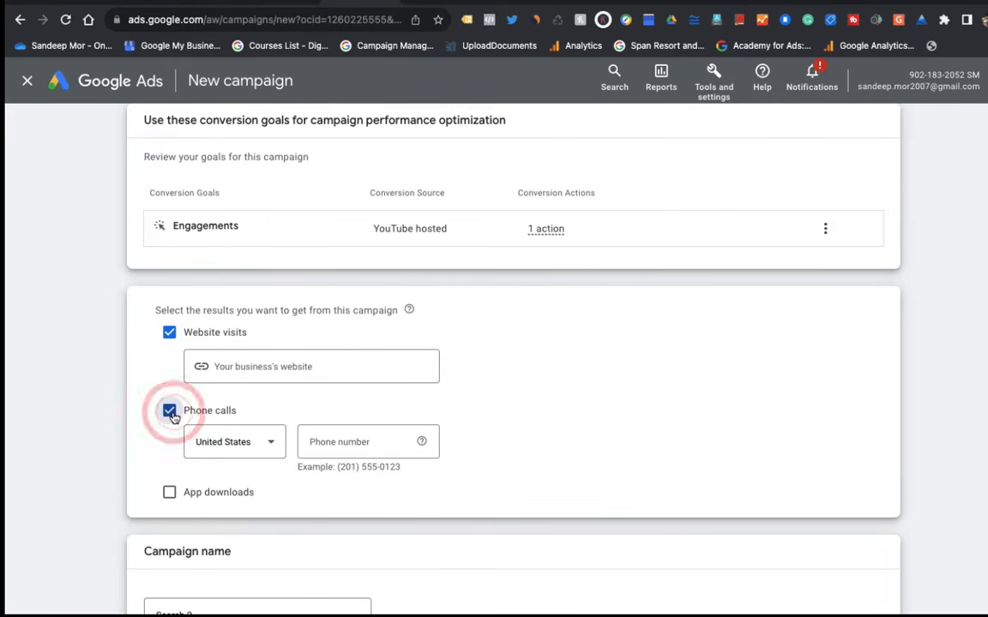
Step: Try switching the Phone calls result off and on and adding App downloads as a campaign result
left_click(169, 411)
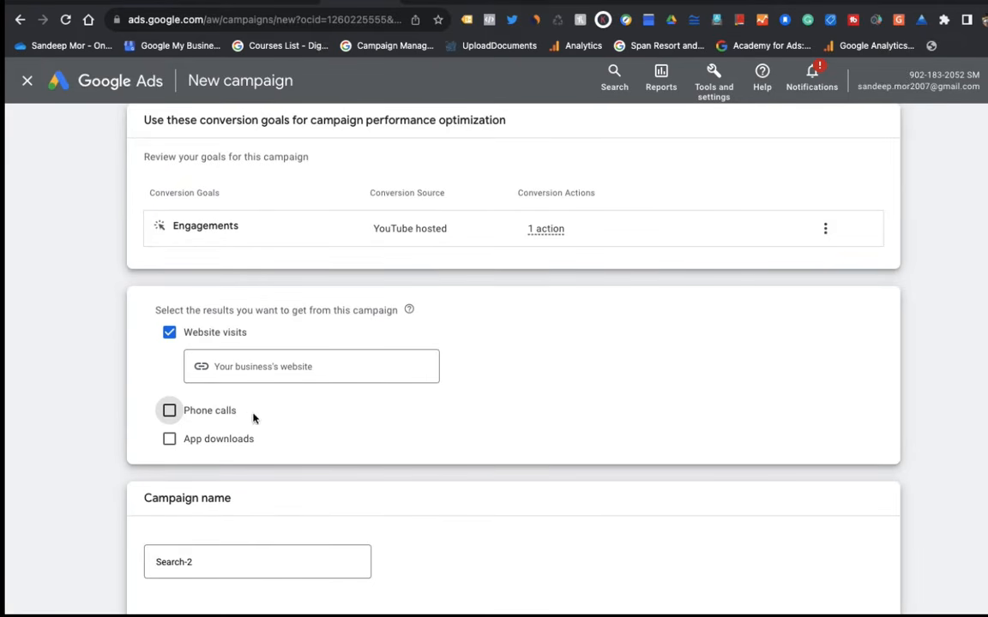
left_click(170, 412)
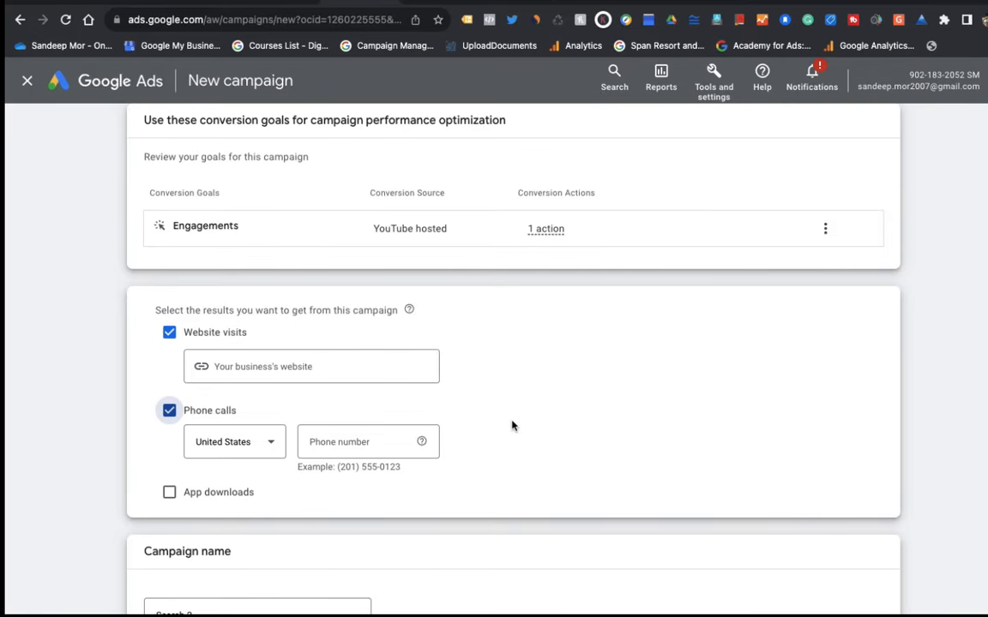
left_click(170, 494)
scroll(379, 531, "down", 3)
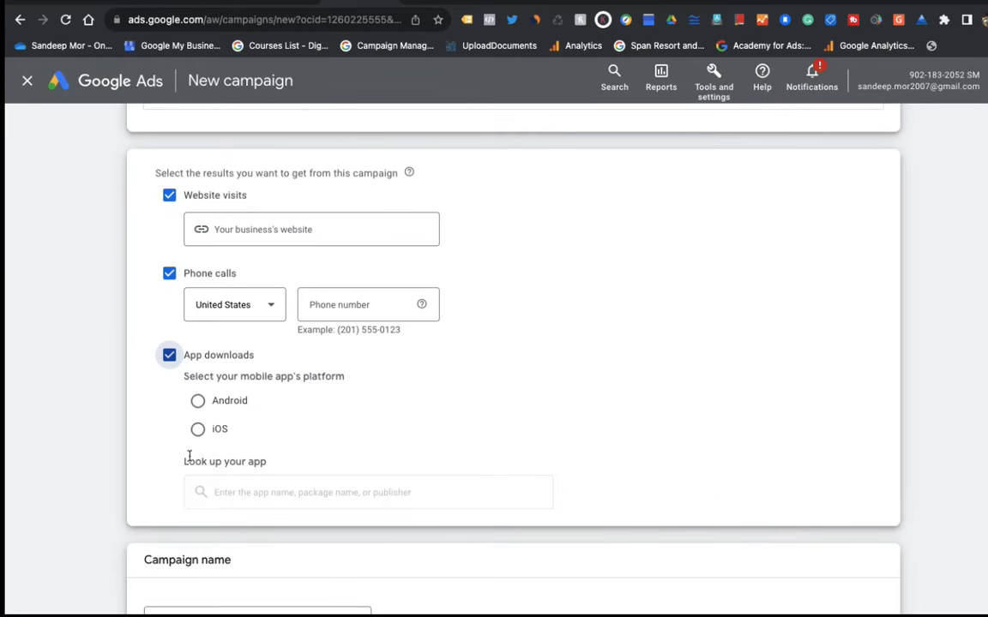
left_click(169, 356)
scroll(172, 359, "up", 1)
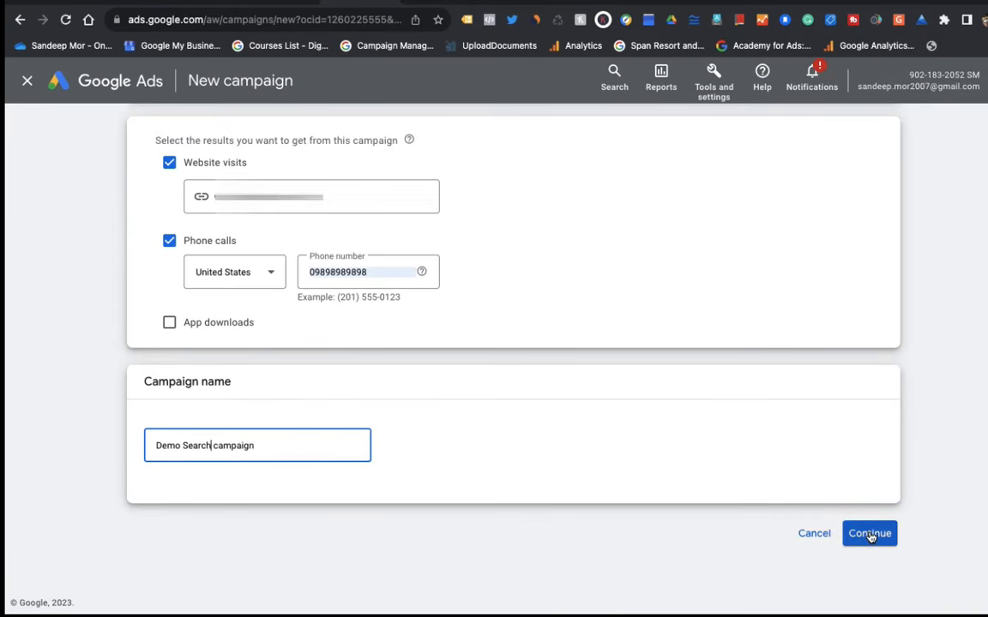
Step: Set the phone number's country to India, continue, and start a new campaign instead of finishing the saved draft
left_click(870, 535)
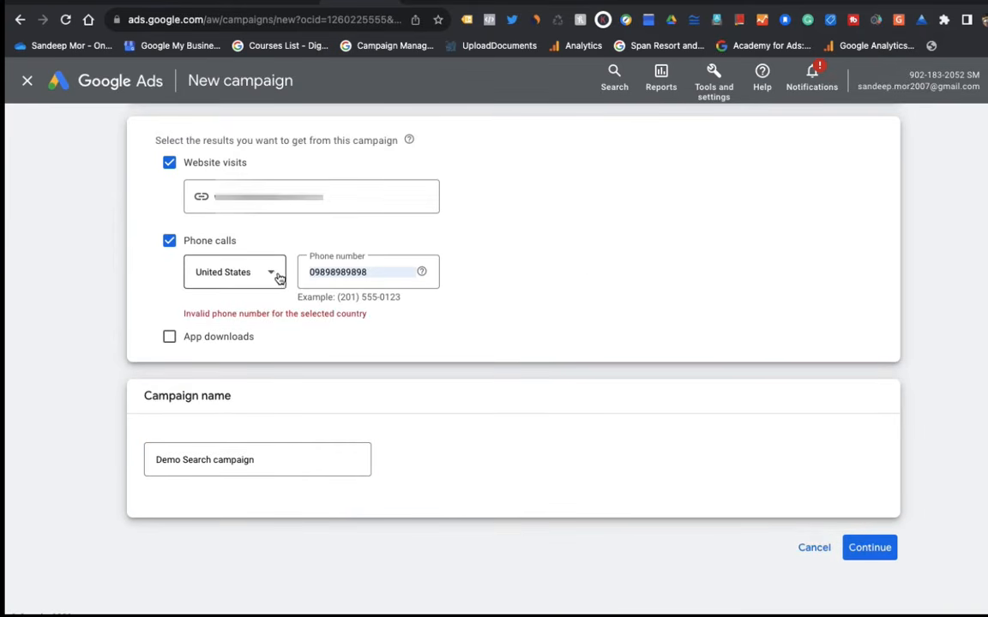
left_click(275, 276)
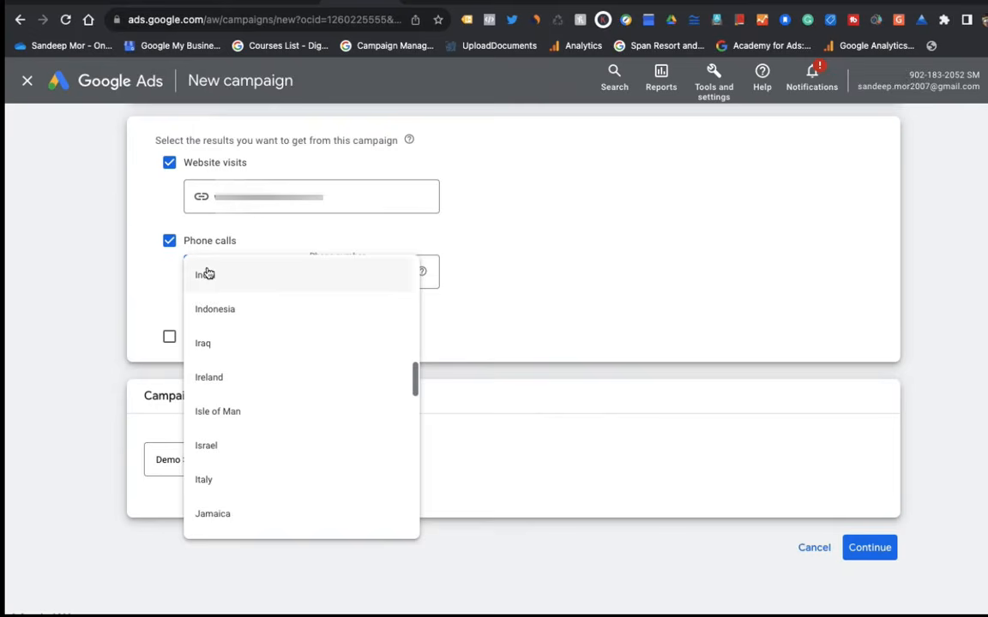
left_click(206, 275)
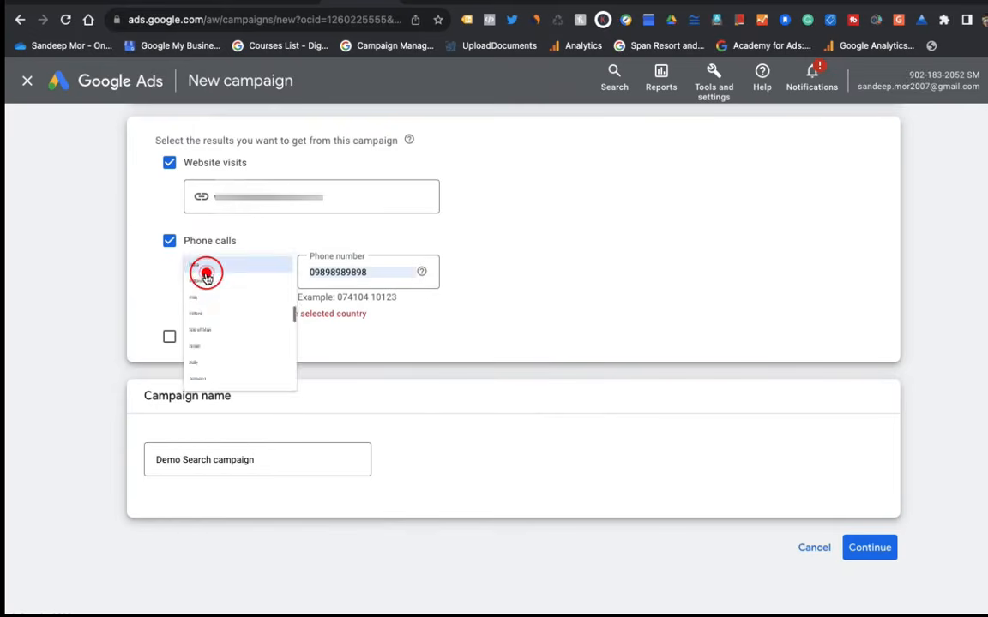
left_click(871, 549)
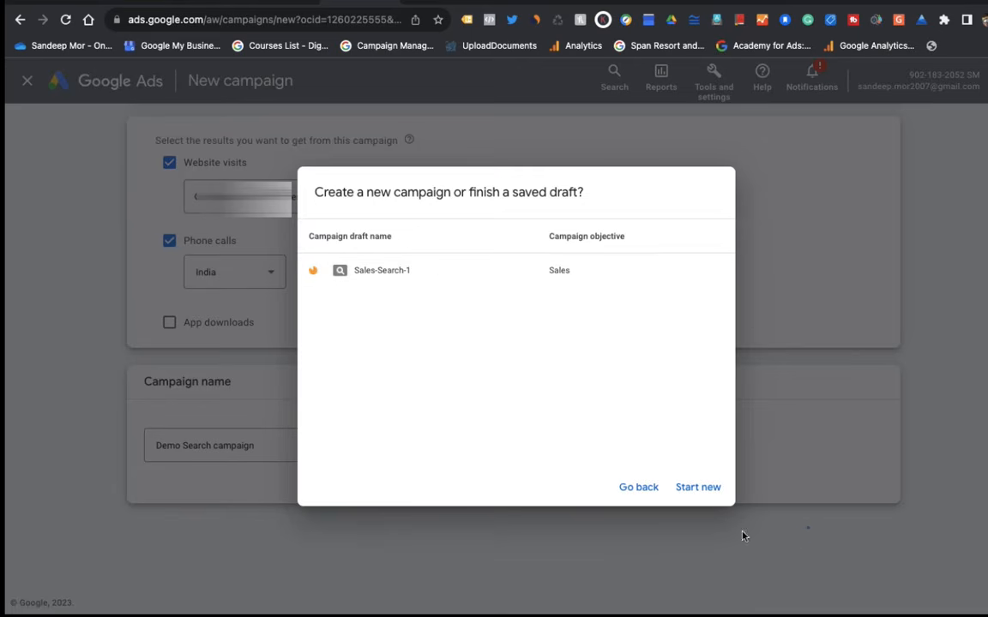
left_click(696, 488)
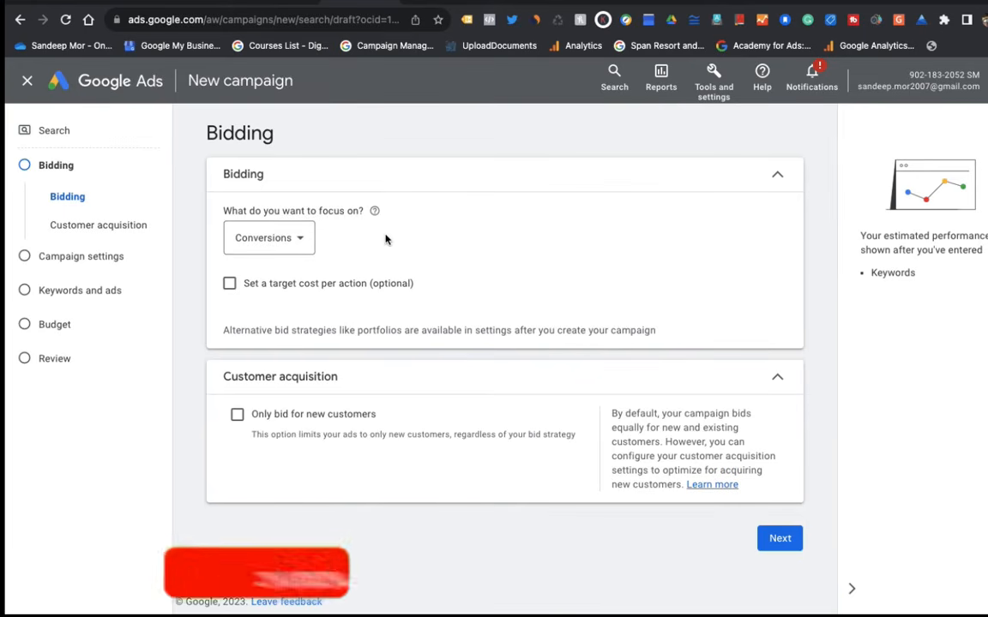
Step: Review the Conversions and Conversion value descriptions among the bidding focus options and select Conversions
left_click(300, 240)
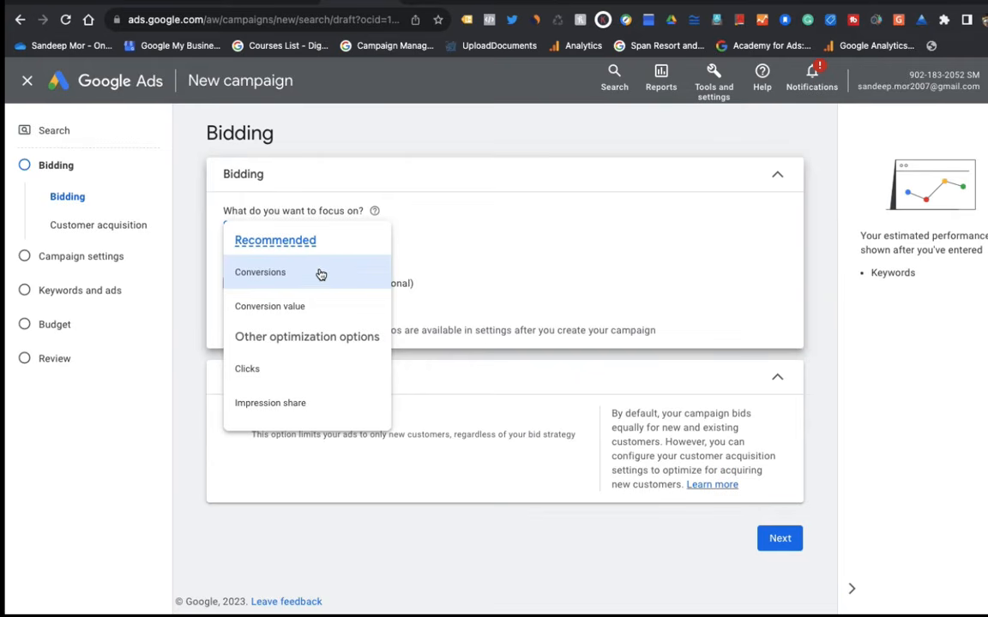
mouse_move(320, 275)
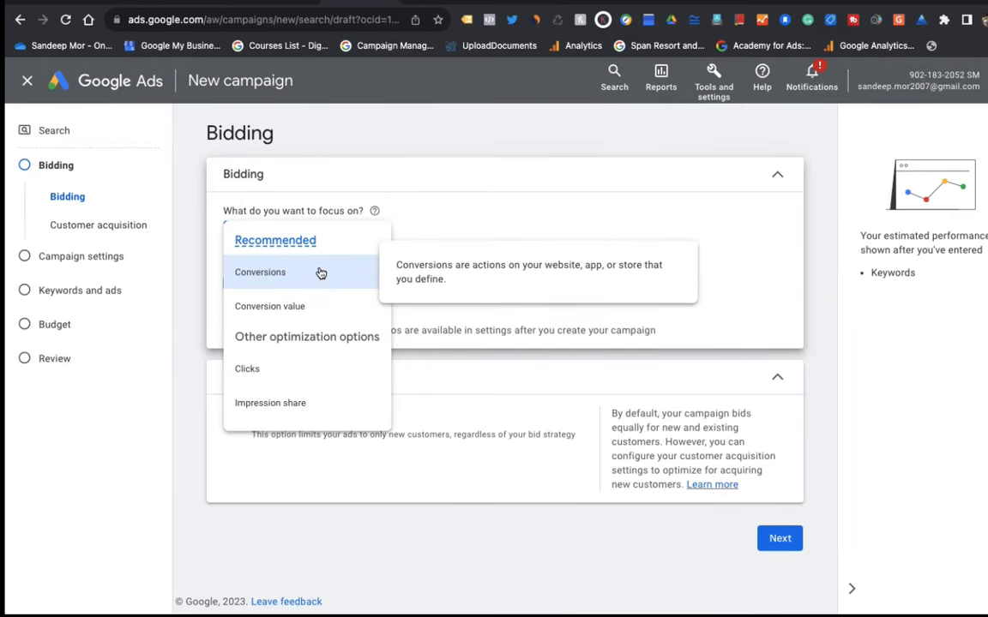
mouse_move(278, 309)
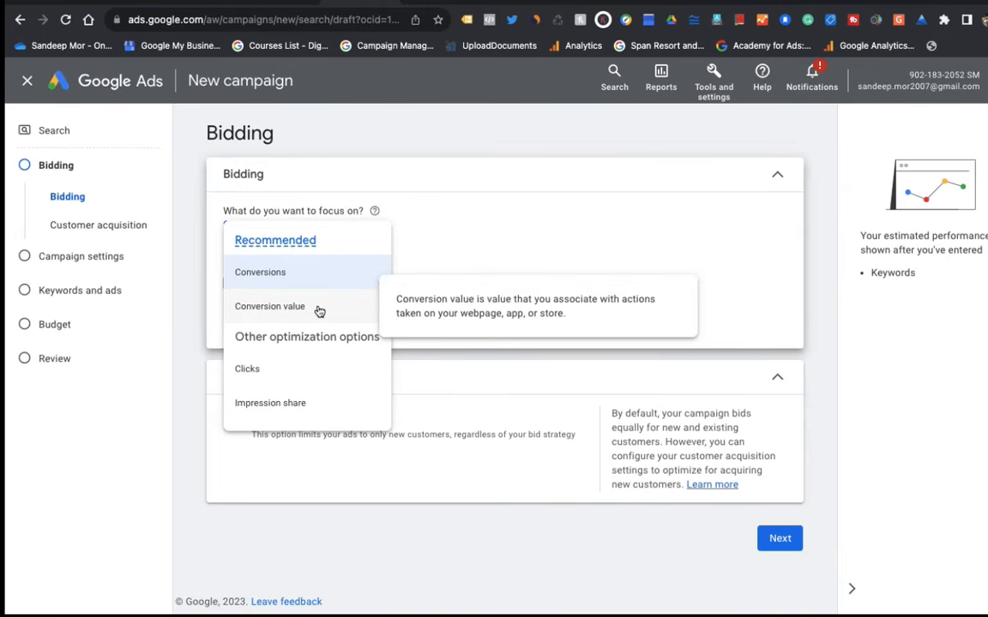
left_click(284, 273)
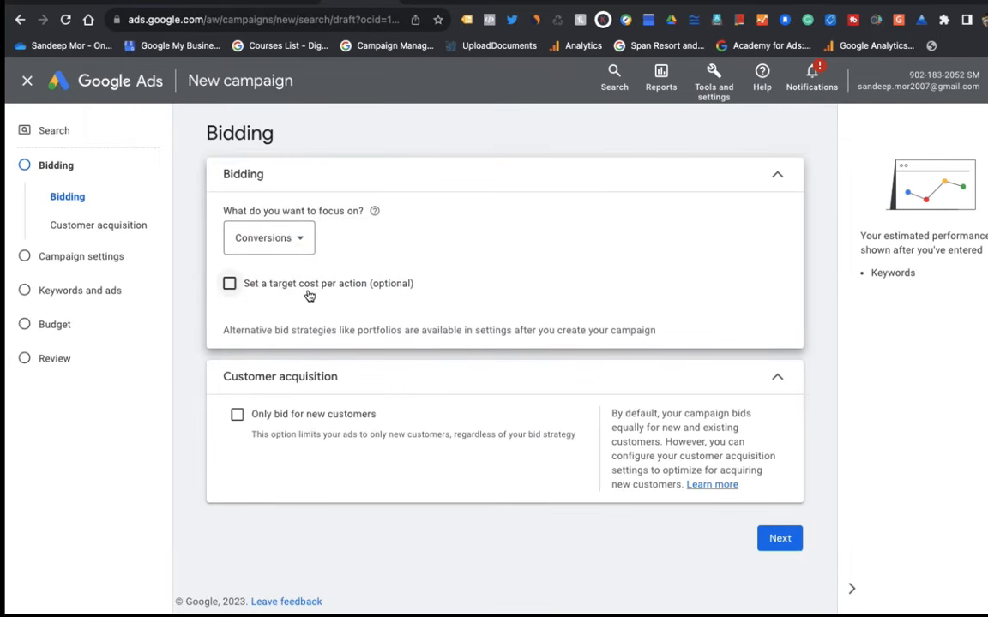
Step: Try a target cost per action of ₹100 for the Conversions bidding and disable it again
left_click(229, 283)
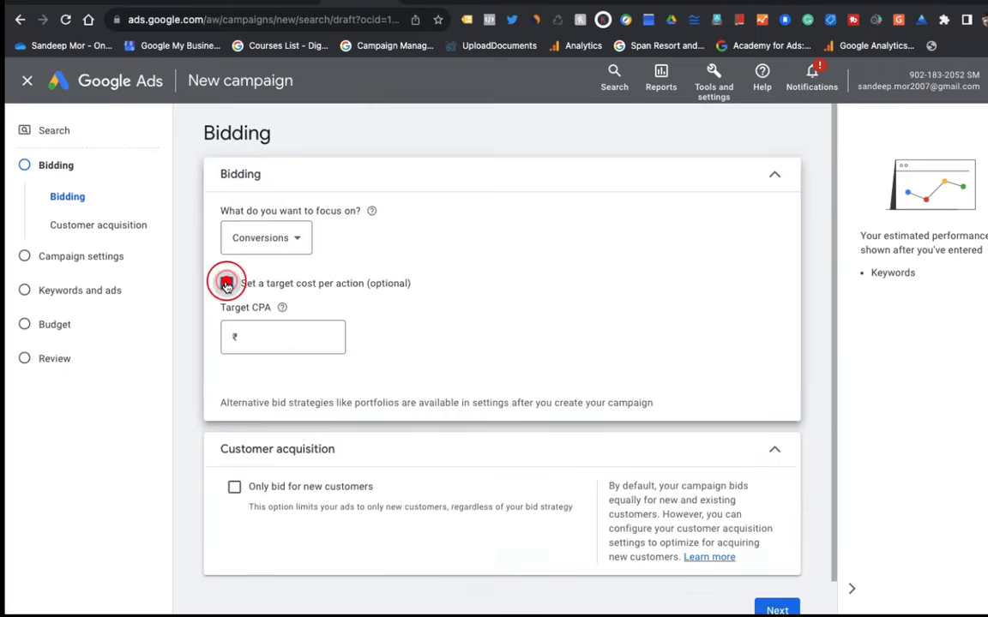
left_click(264, 338)
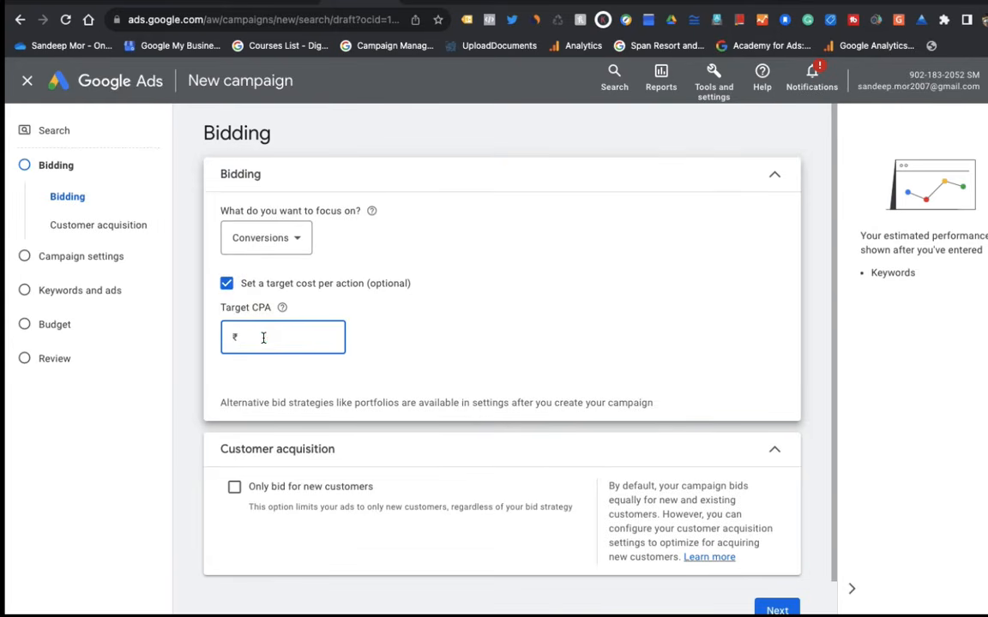
type("100")
left_click(463, 362)
left_click(261, 365)
left_click(228, 286)
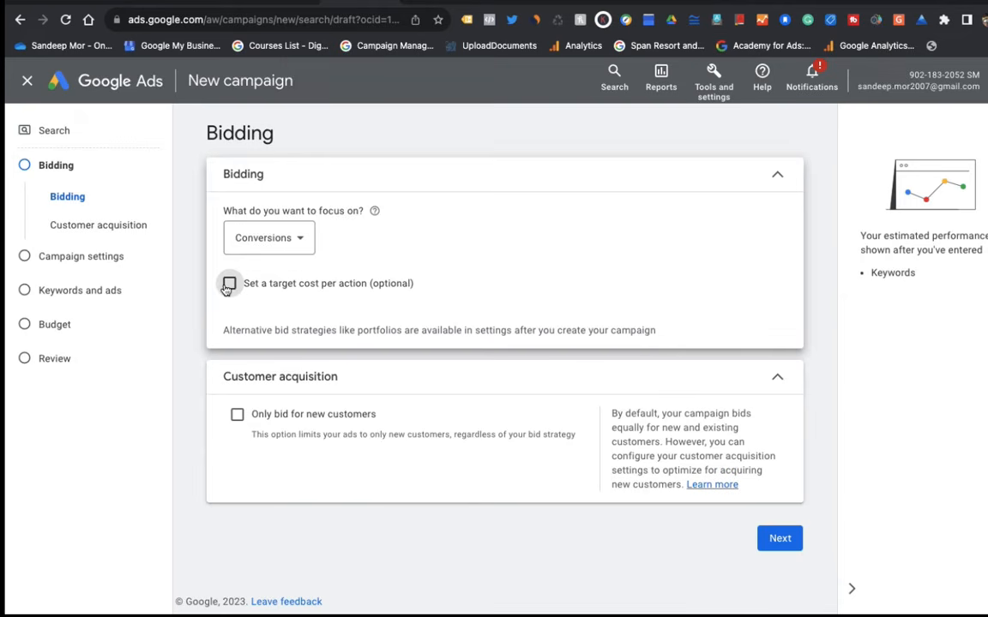
Step: Try a target CPA of ₹10.00 for the campaign and switch the optional target off
left_click(229, 284)
left_click(257, 335)
type("10")
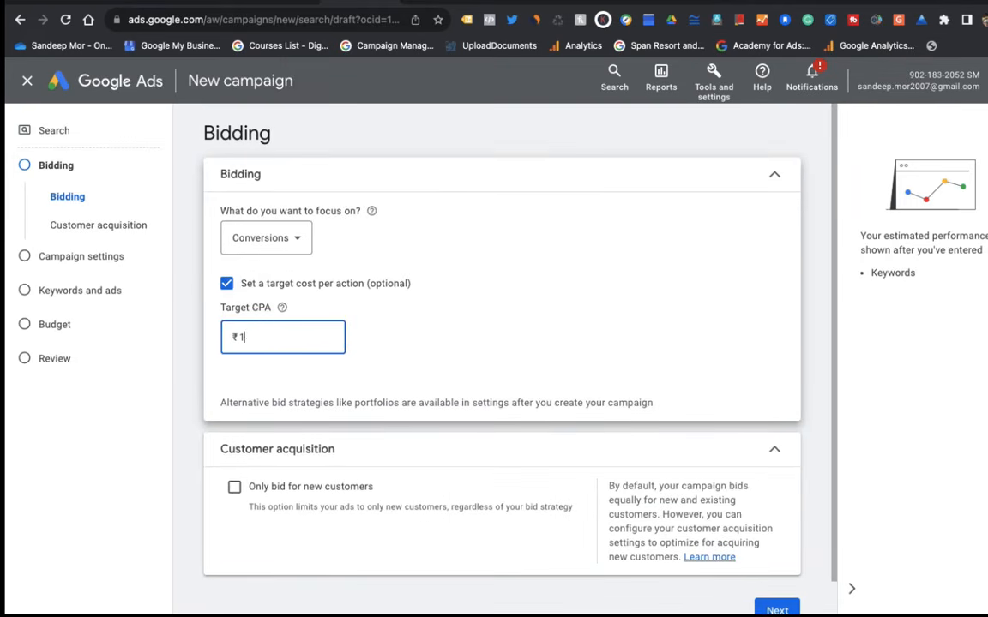
left_click(495, 354)
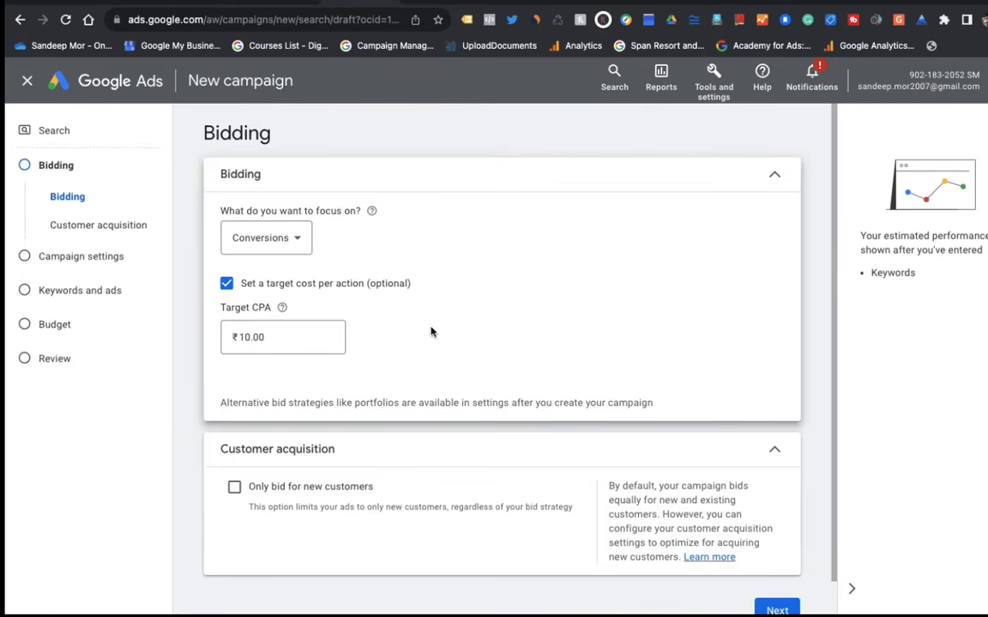
left_click(229, 287)
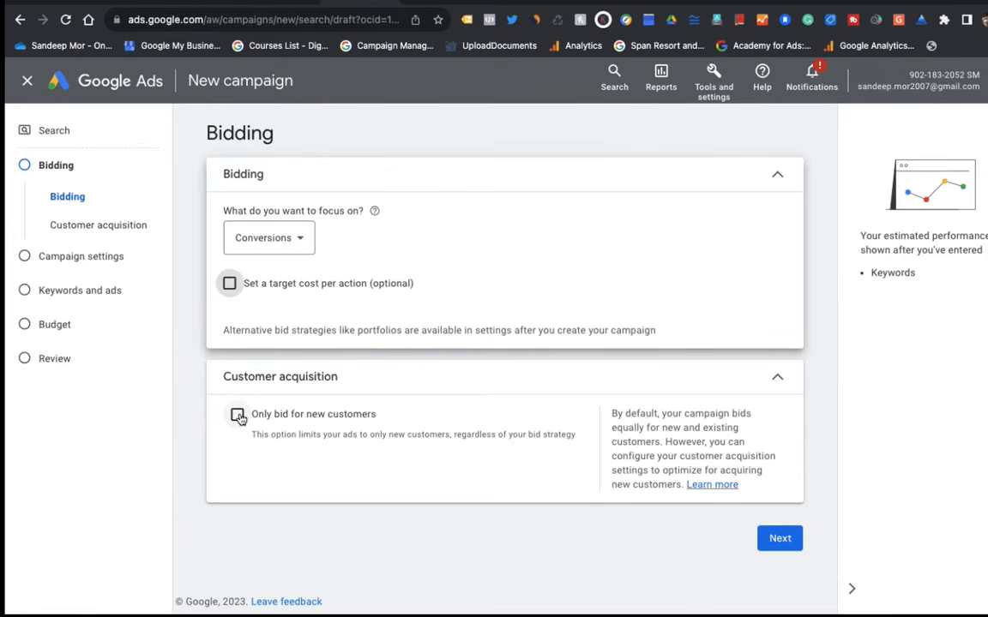
Step: Try the option to bid only for new customers under Customer acquisition and turn it back off
left_click(237, 416)
left_click(240, 417)
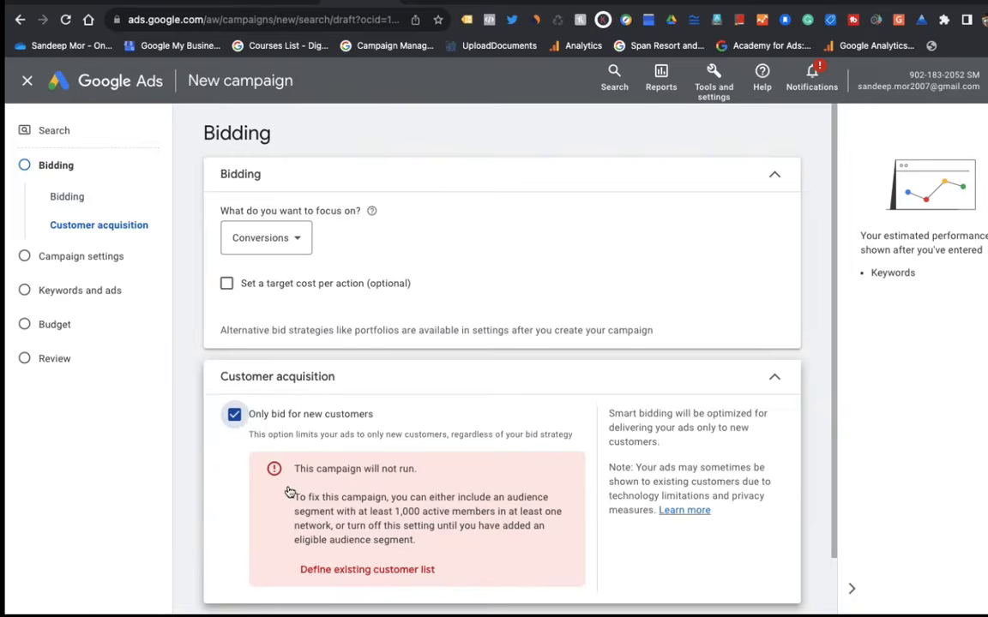
scroll(292, 491, "down", 1)
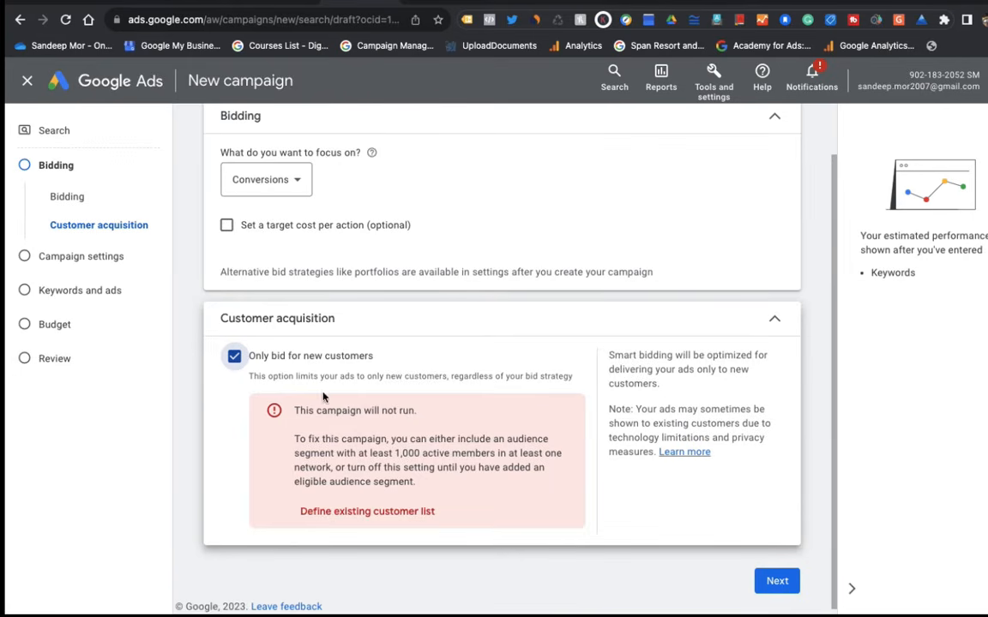
left_click(233, 364)
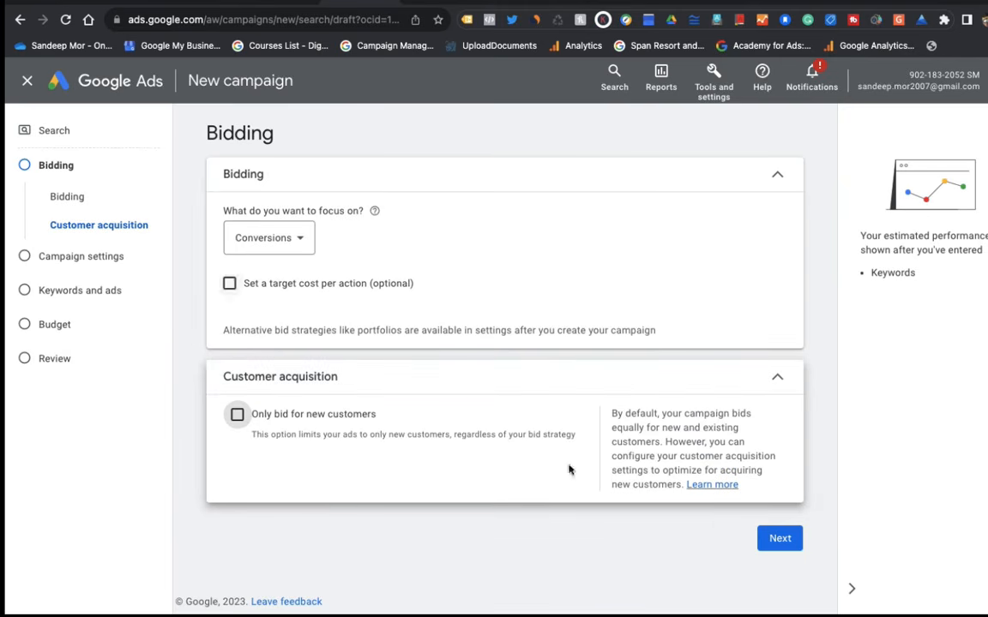
Step: Continue to the campaign settings and exclude Google search partners and the Google Display Network
left_click(794, 541)
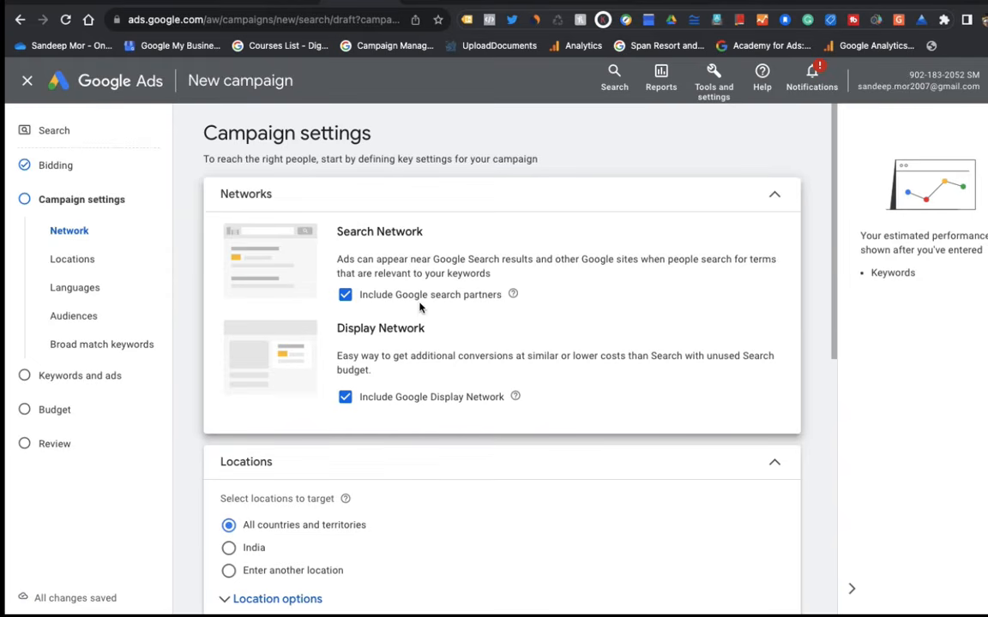
left_click(470, 310)
left_click(347, 295)
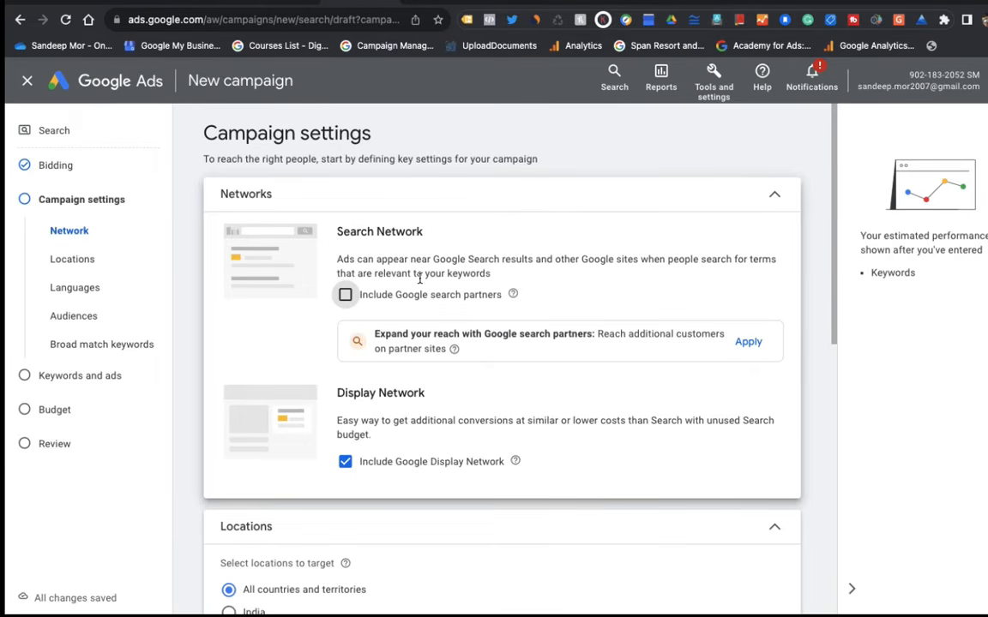
scroll(429, 291, "down", 1)
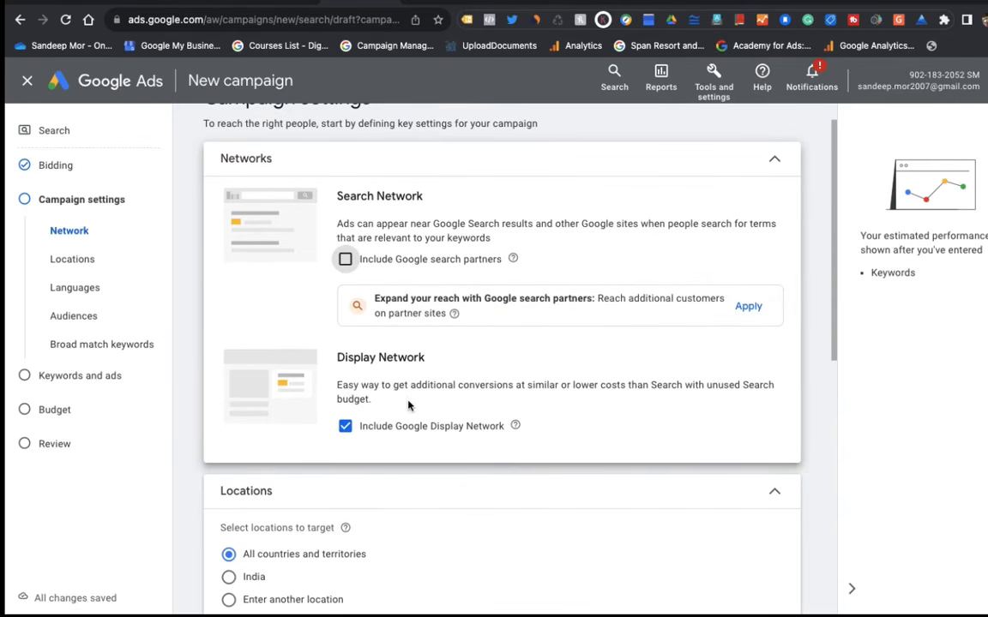
scroll(408, 406, "down", 1)
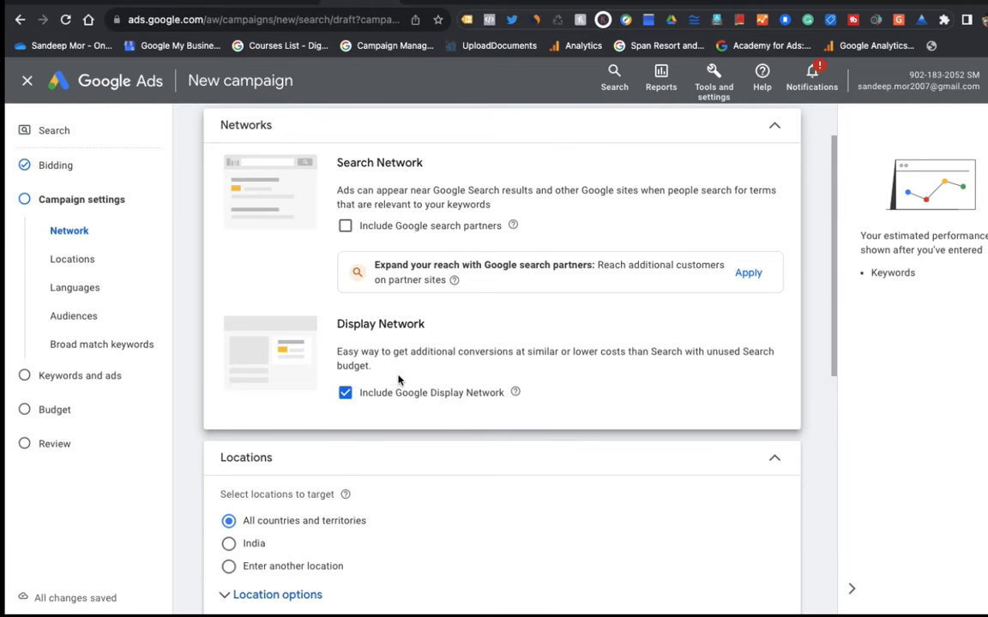
left_click(346, 393)
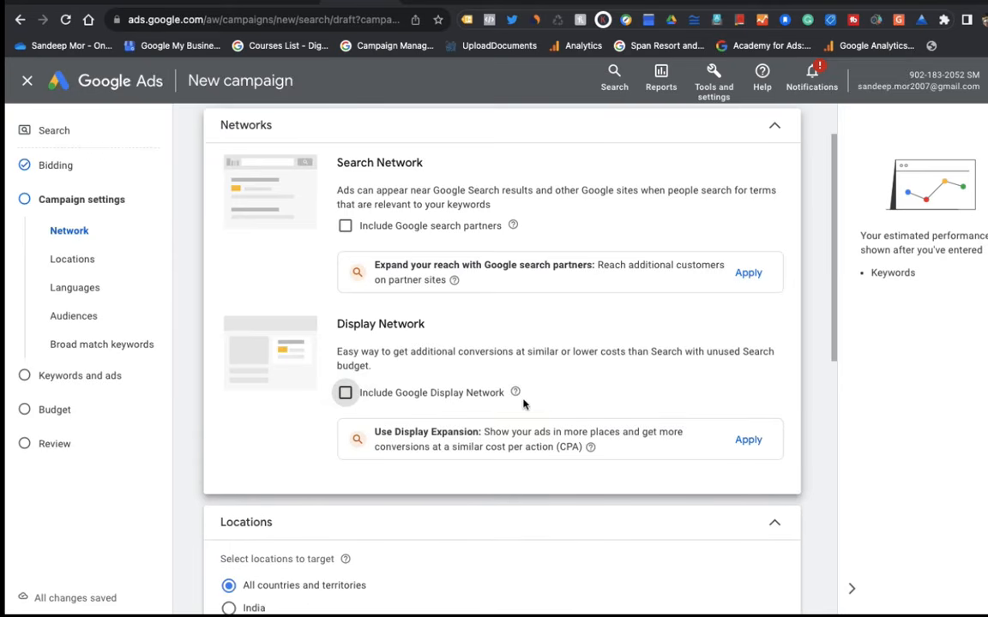
mouse_move(517, 396)
Step: Choose to enter another location, search for delhi, and target the Delhi, India union territory
scroll(566, 389, "down", 5)
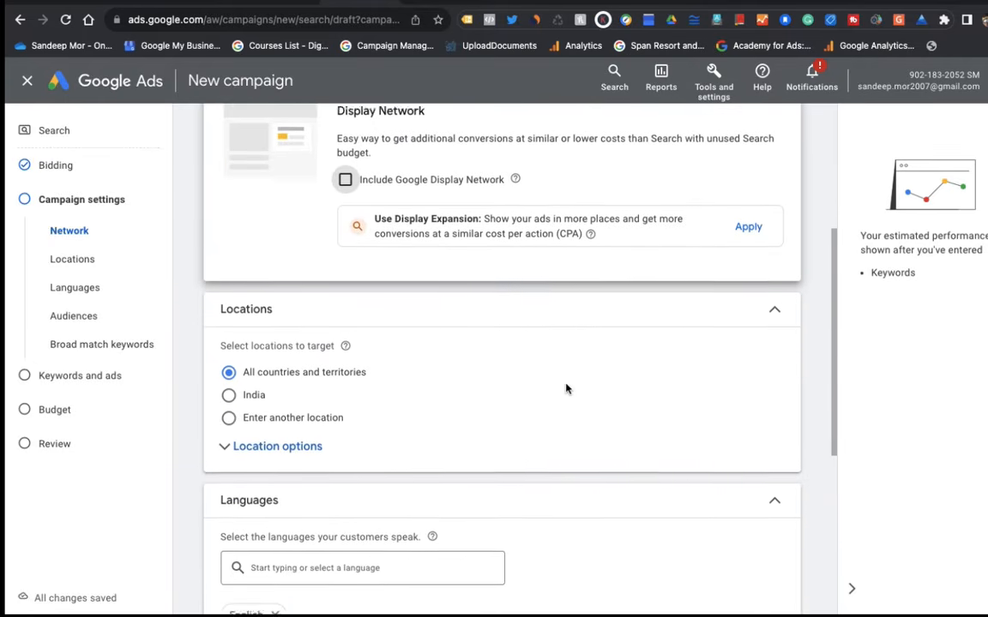
scroll(403, 266, "down", 2)
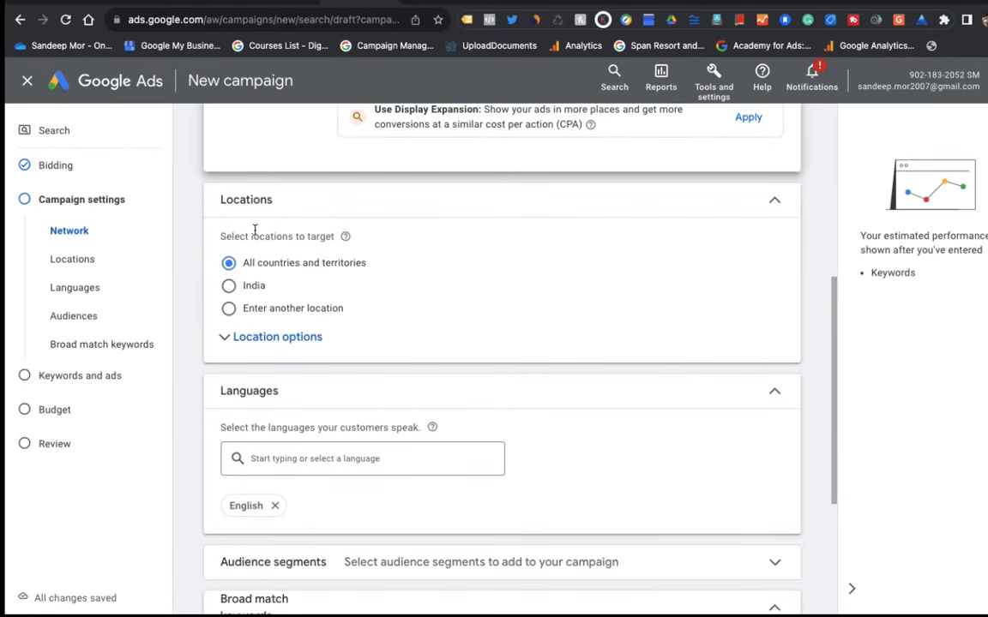
left_click(227, 311)
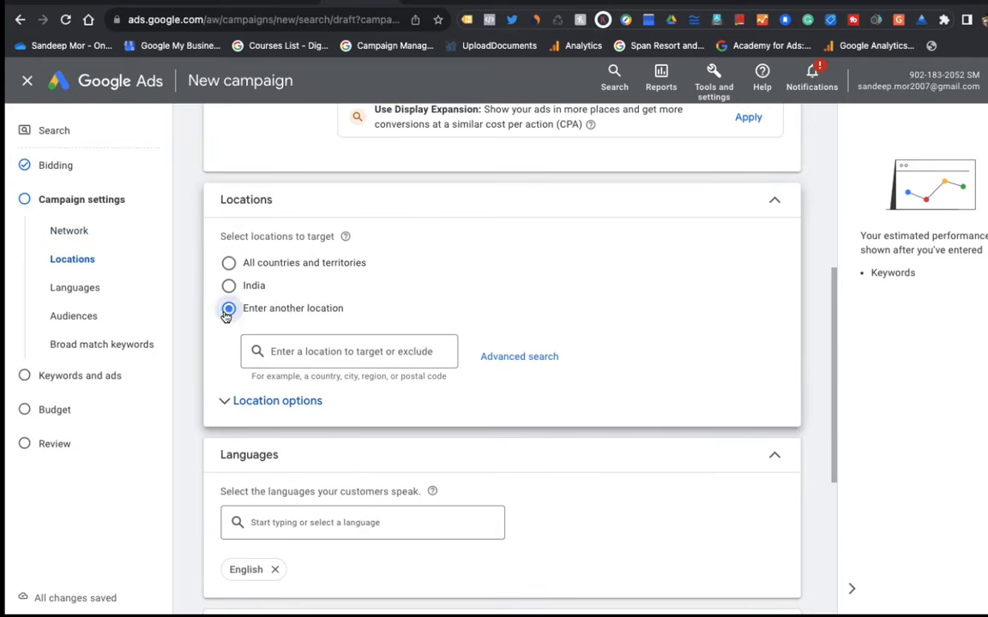
left_click(320, 353)
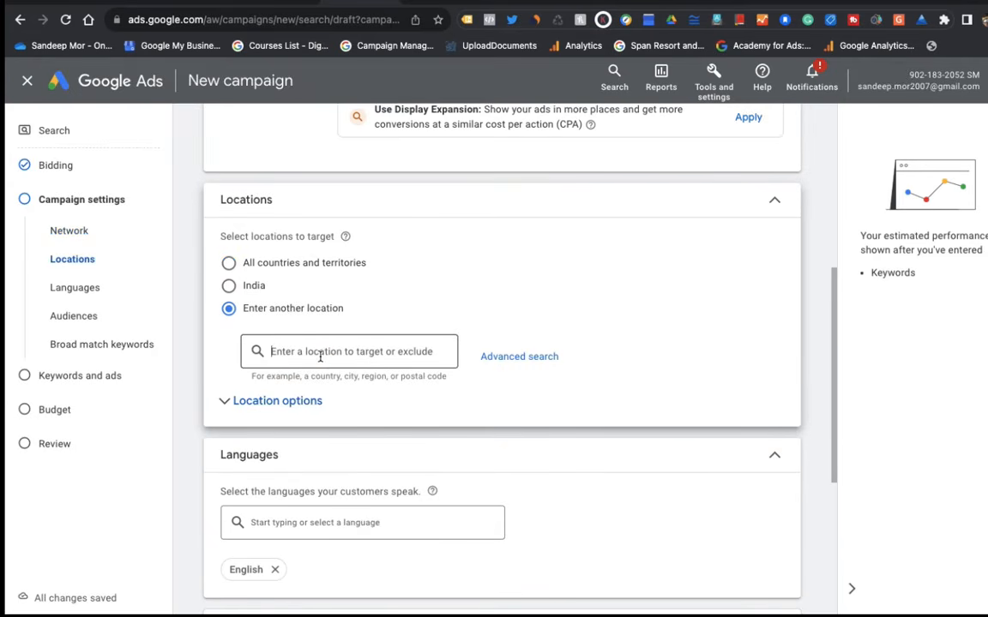
type("delhi")
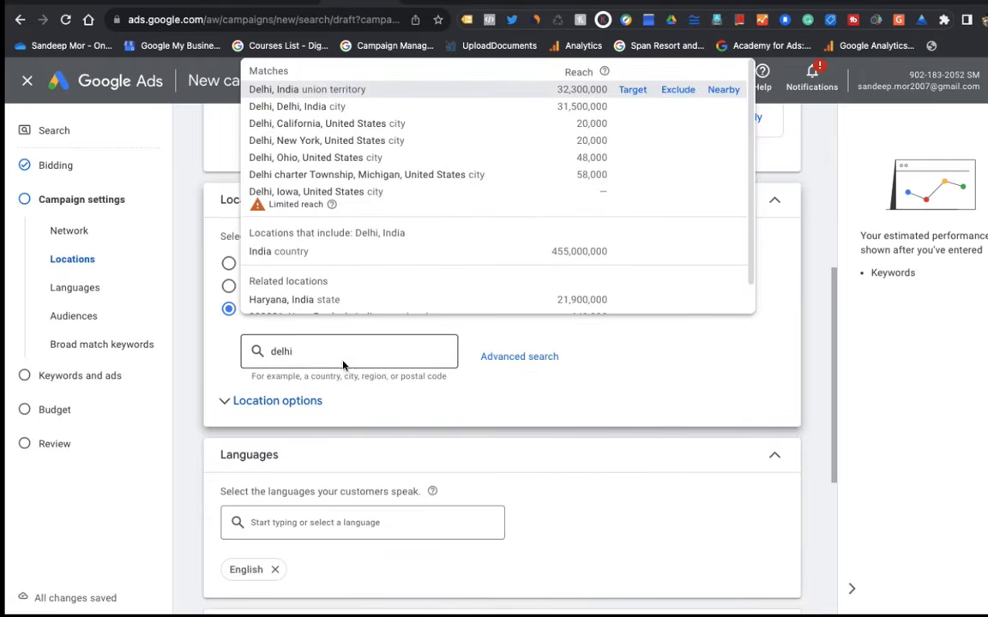
left_click(632, 91)
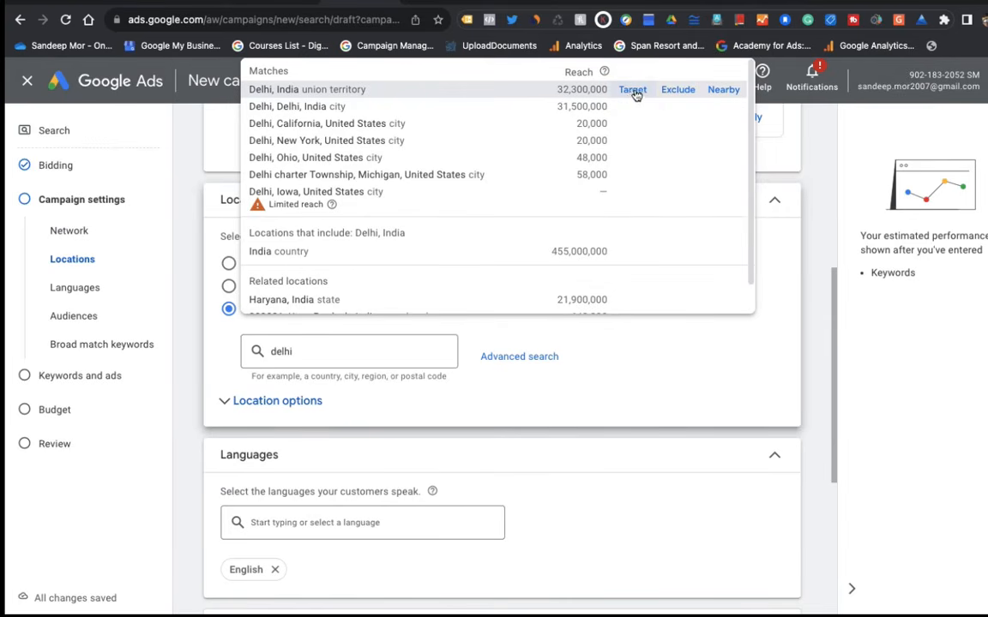
left_click(632, 91)
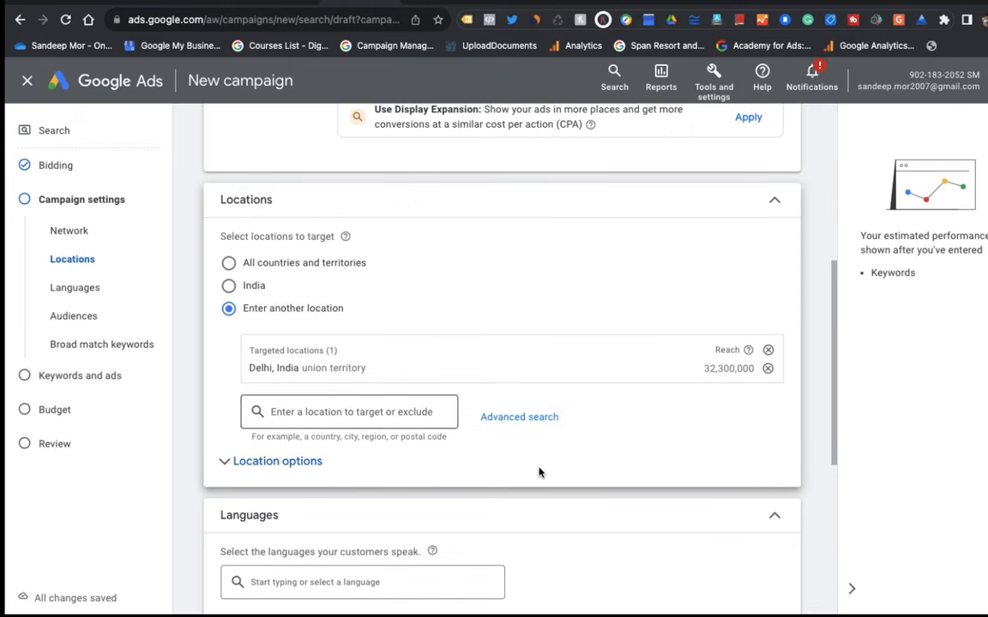
Step: Open the advanced location search, try adding locations in bulk and turn bulk entry back off
left_click(525, 419)
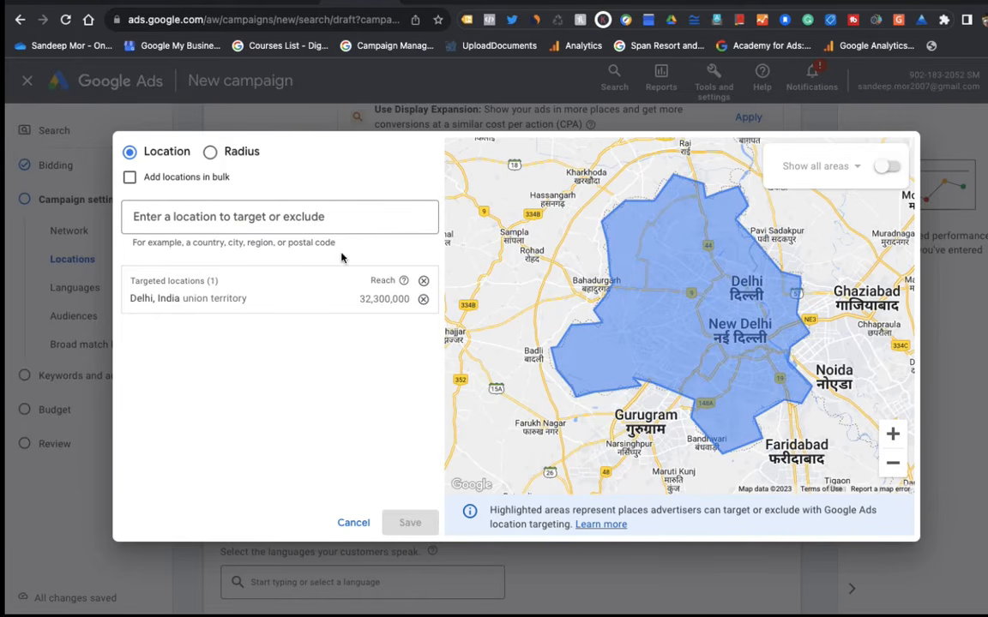
left_click(129, 178)
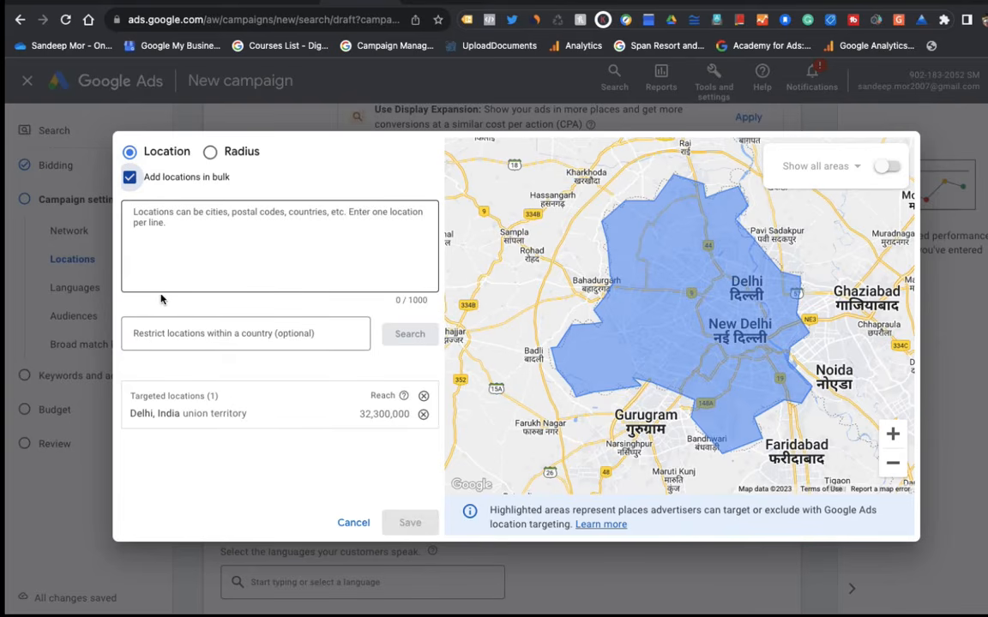
left_click(144, 215)
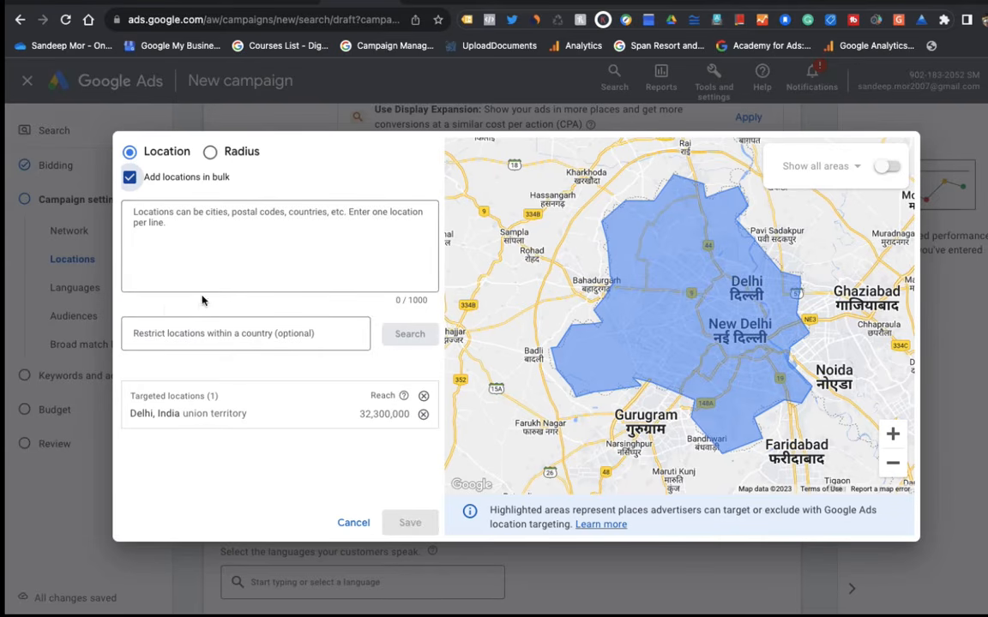
left_click(130, 178)
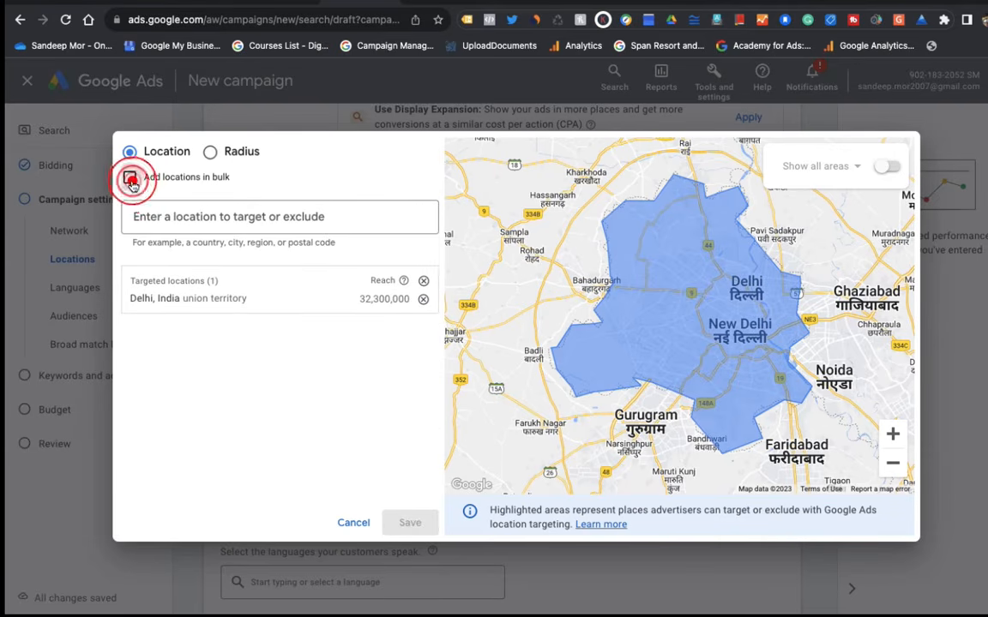
Step: Switch location targeting to Radius and set the radius distance to 5 km
left_click(211, 153)
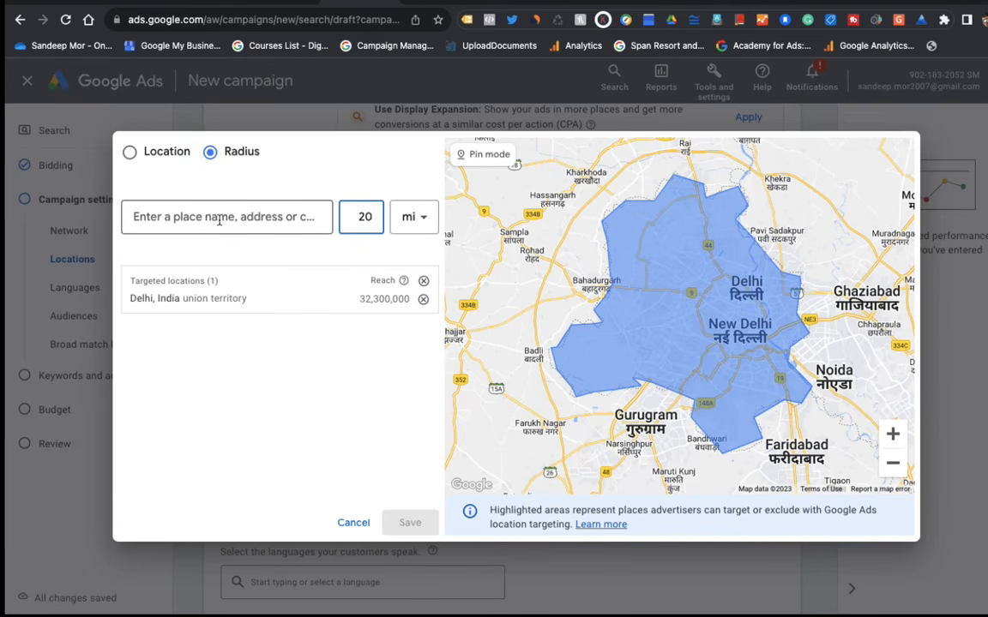
left_click(248, 216)
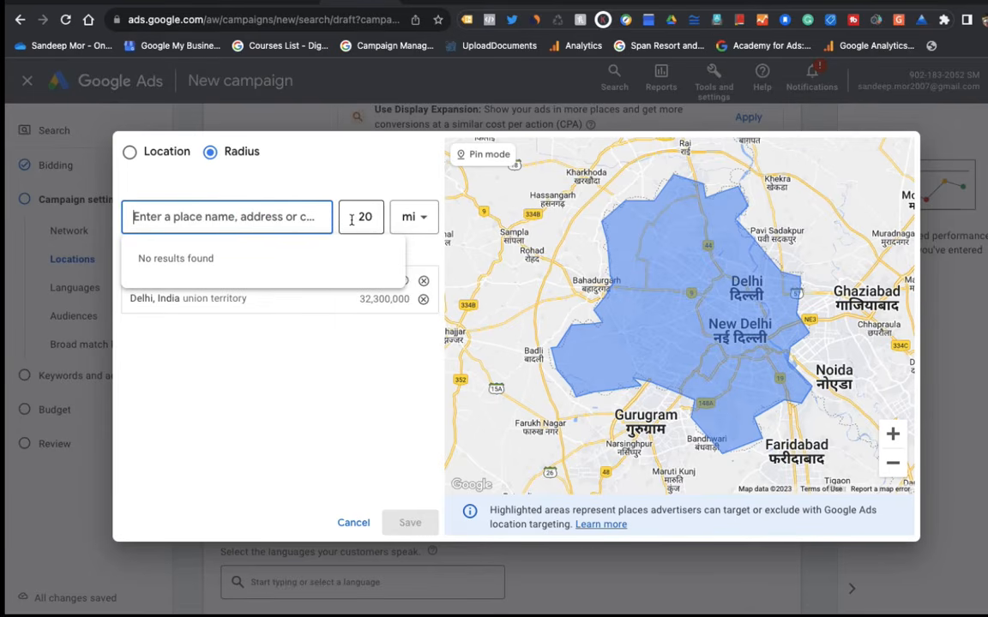
left_click(415, 222)
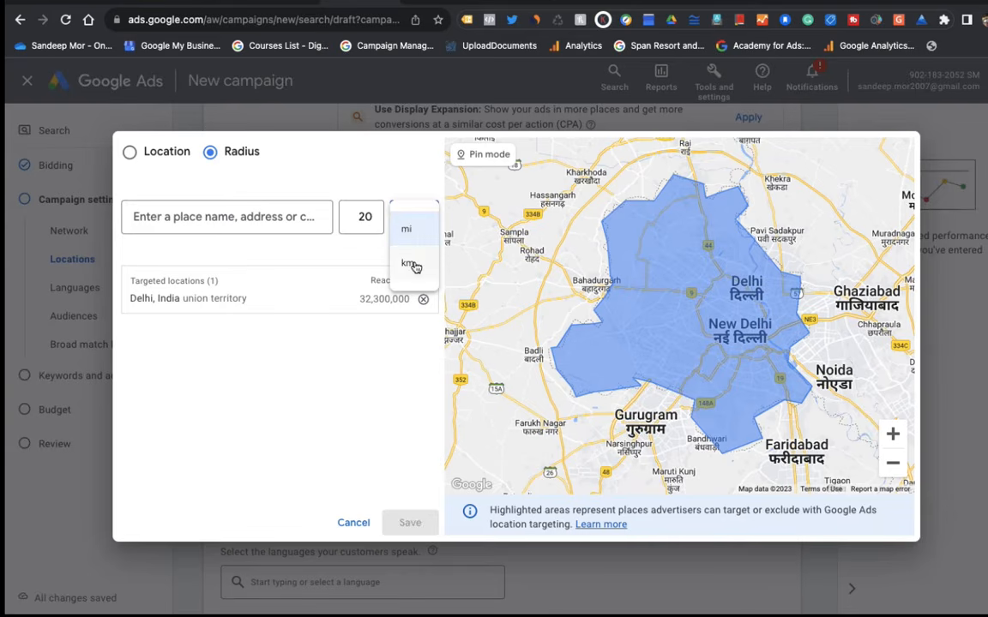
left_click(413, 264)
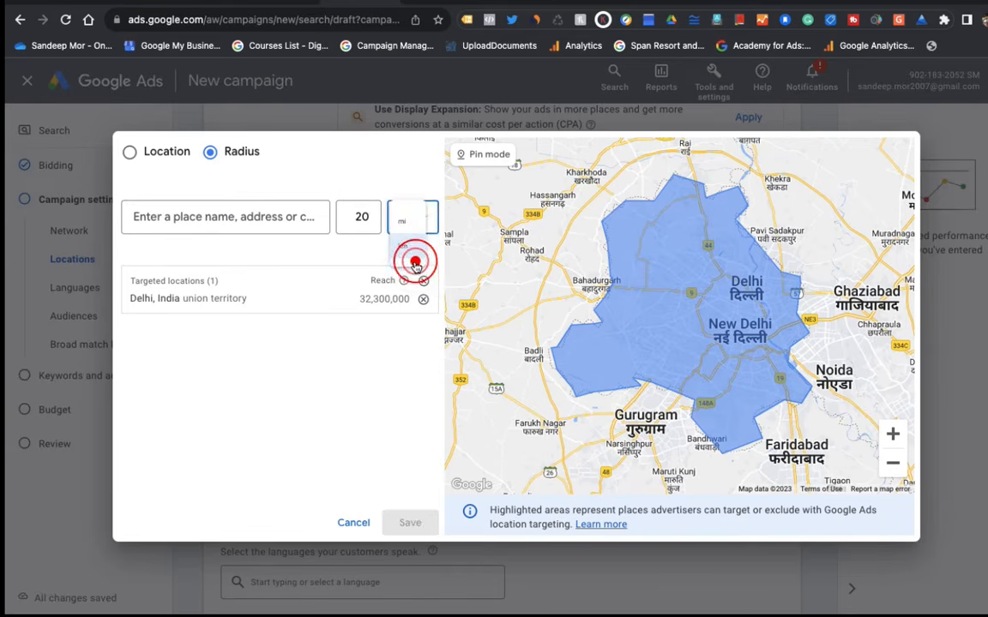
left_click(366, 214)
key("BackSpace")
key("BackSpace")
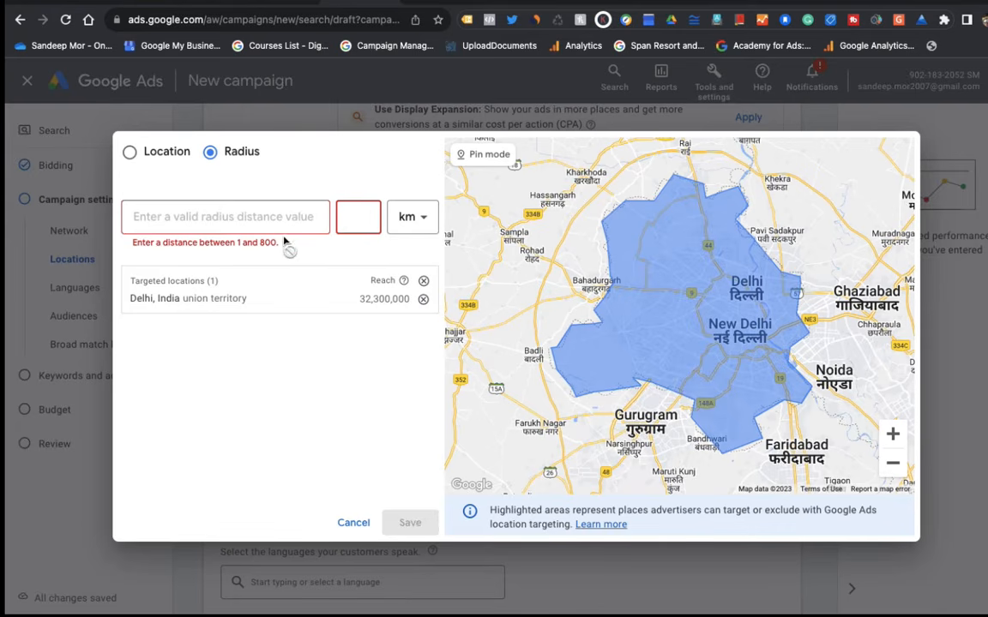
type("5")
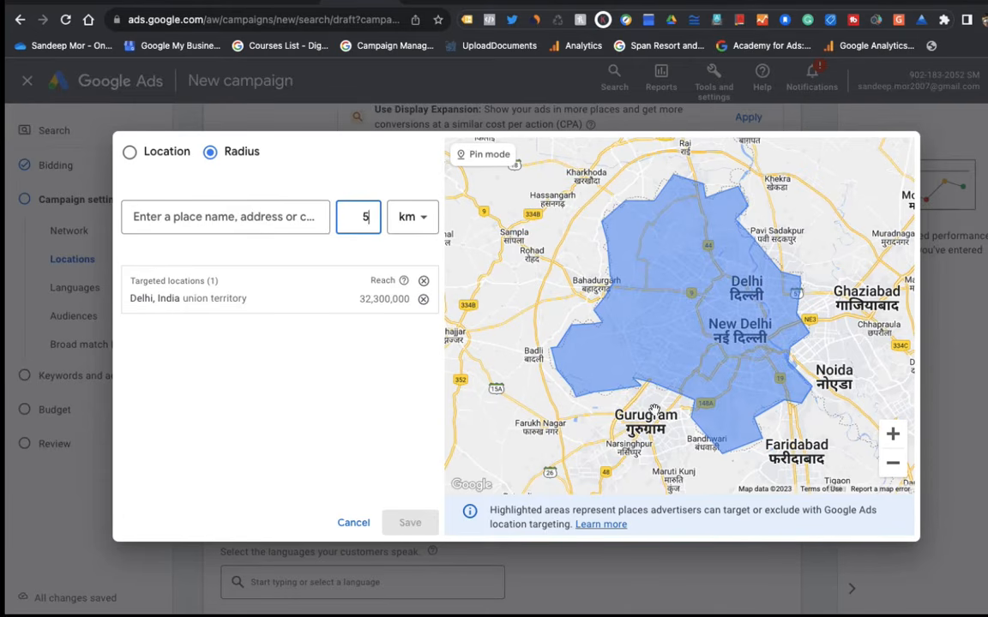
Step: Place a pin on the map near Narsinghpur, southwest of Gurugram at about 28.39, 76.98, and target the 5 km area around it
left_click(480, 154)
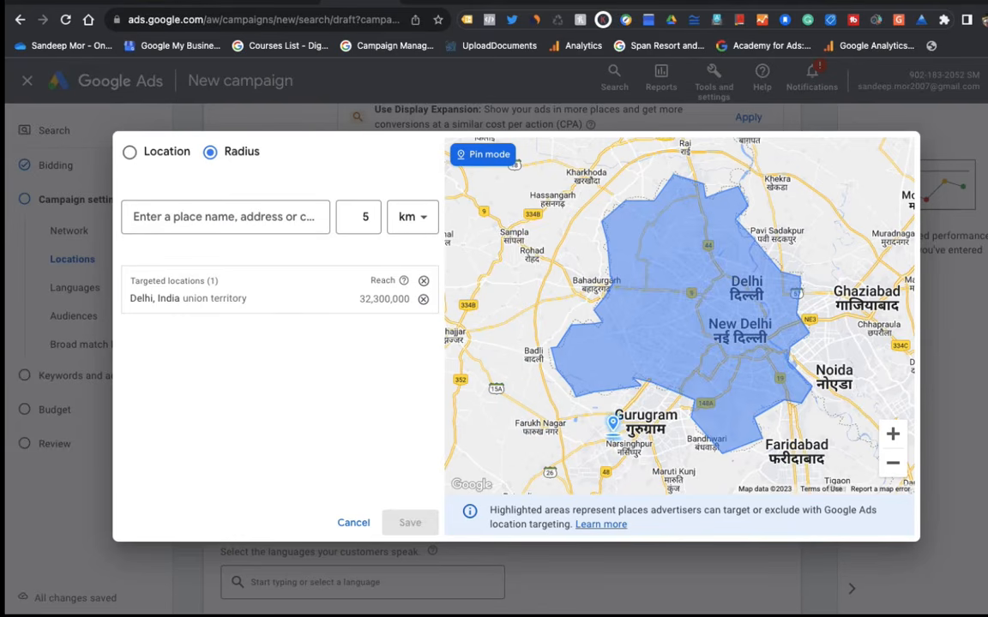
left_click(892, 434)
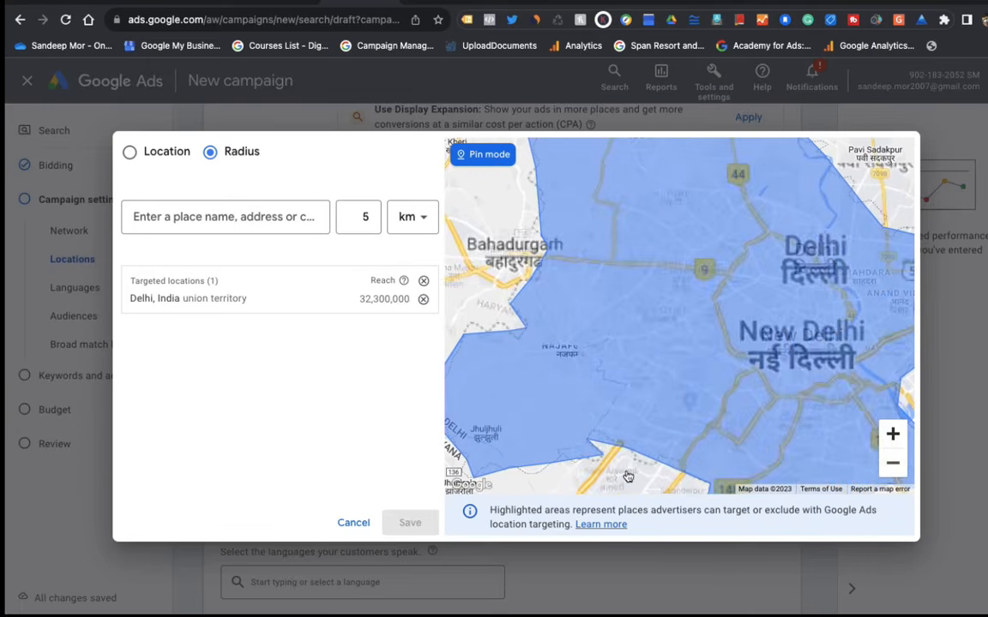
left_click_drag(584, 475, 604, 307)
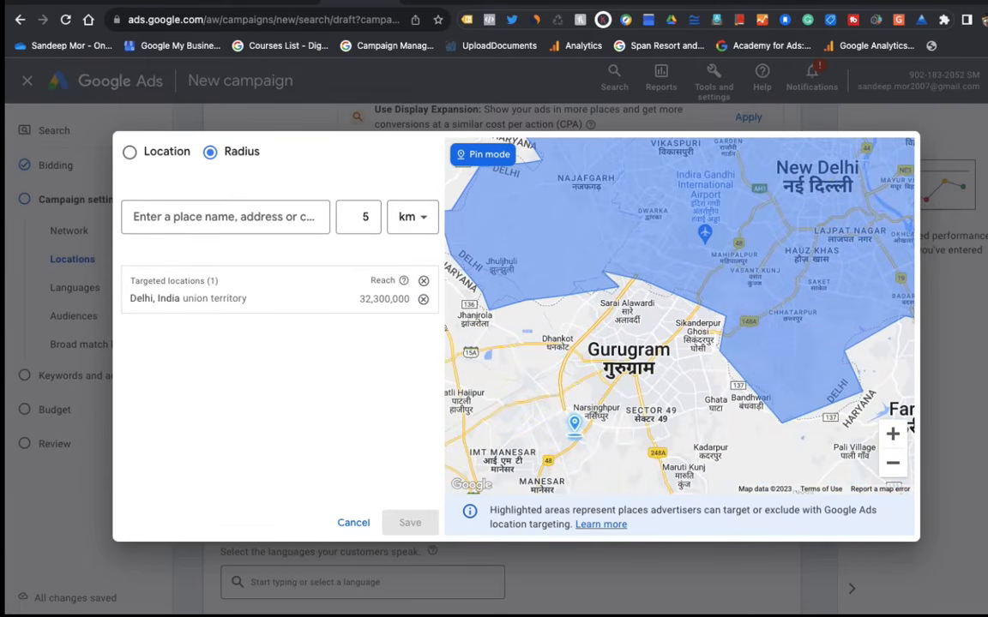
left_click(575, 432)
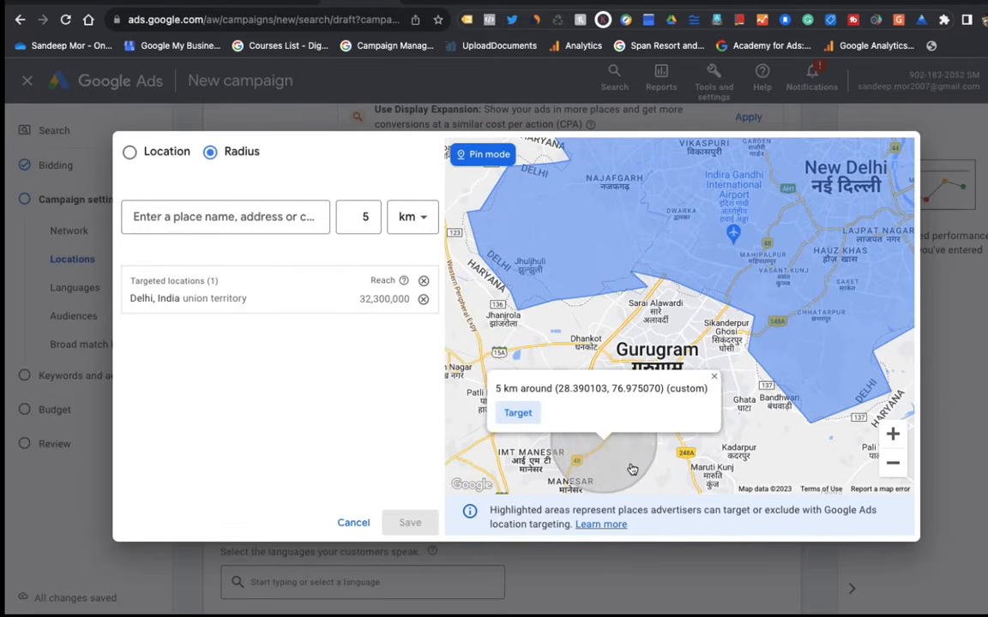
left_click(525, 415)
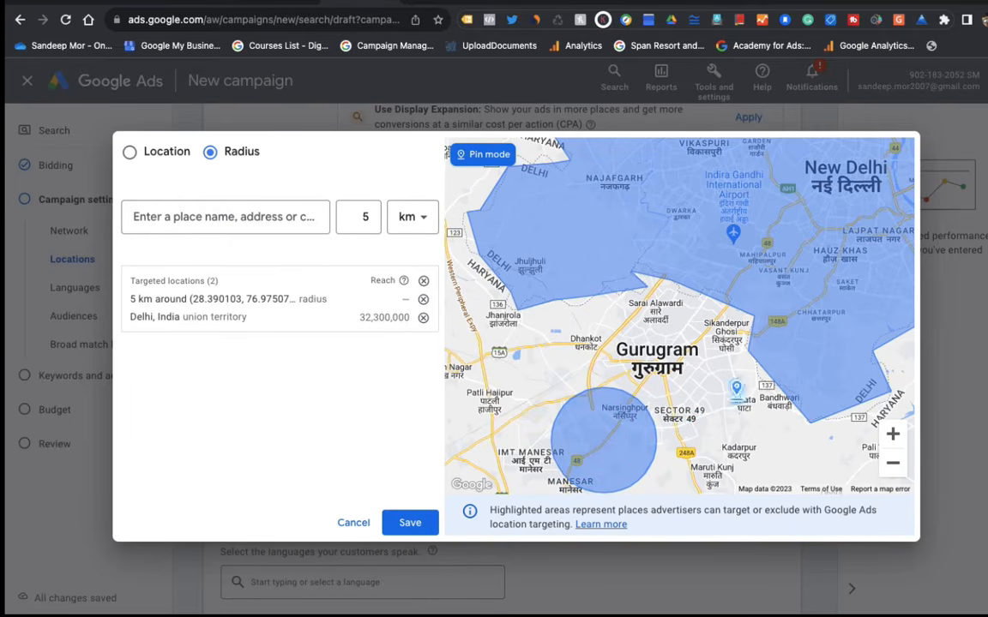
Step: Set the radius of the custom pinned target to 10 km
left_click(340, 298)
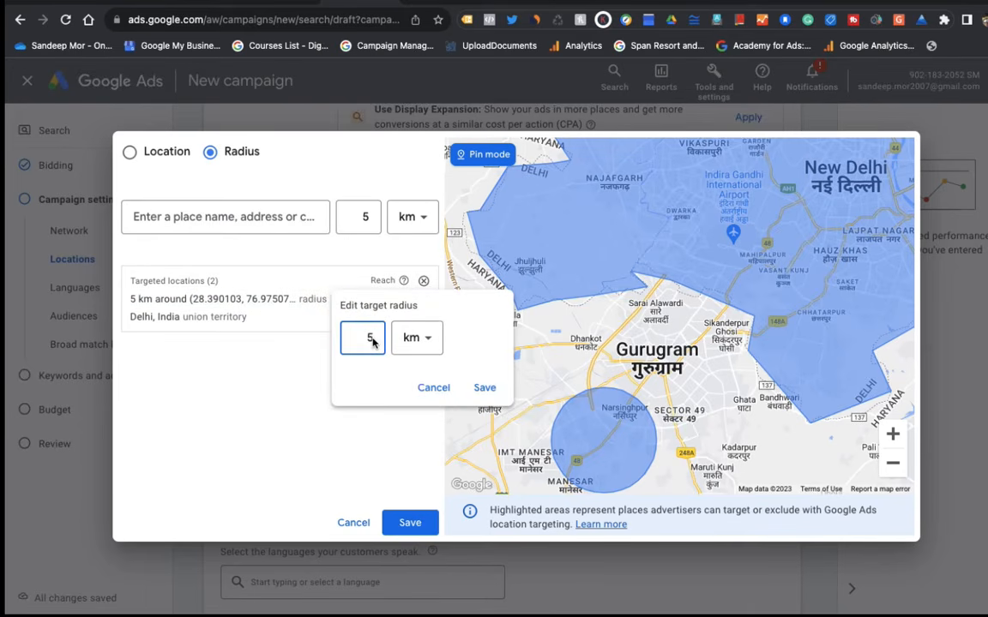
key("BackSpace")
type("10")
left_click(483, 386)
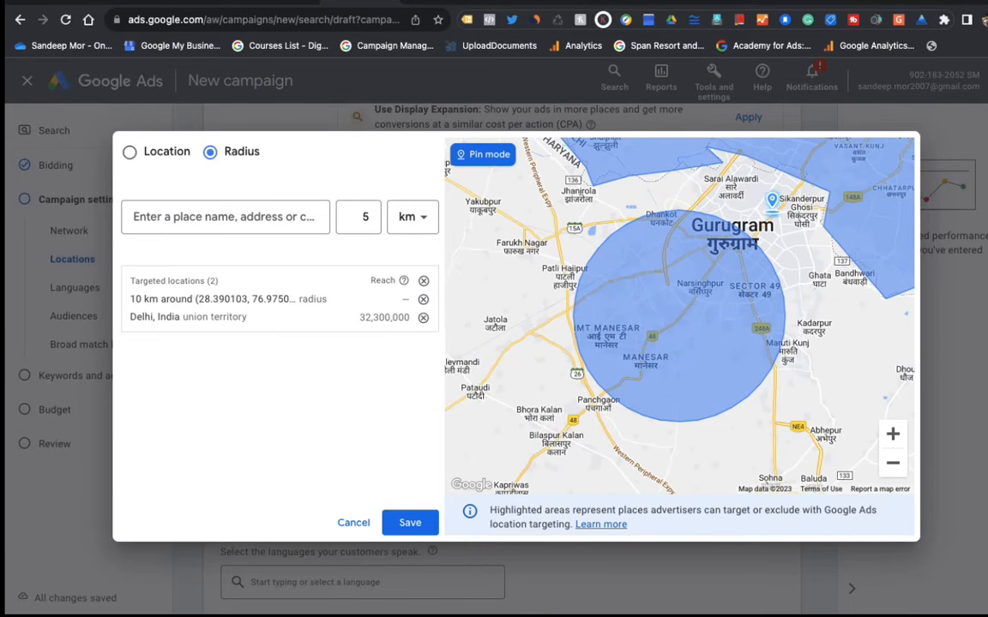
Step: Switch back to Location, search for noida, target the city of Noida, Uttar Pradesh, India, and save the targeted locations
left_click(129, 152)
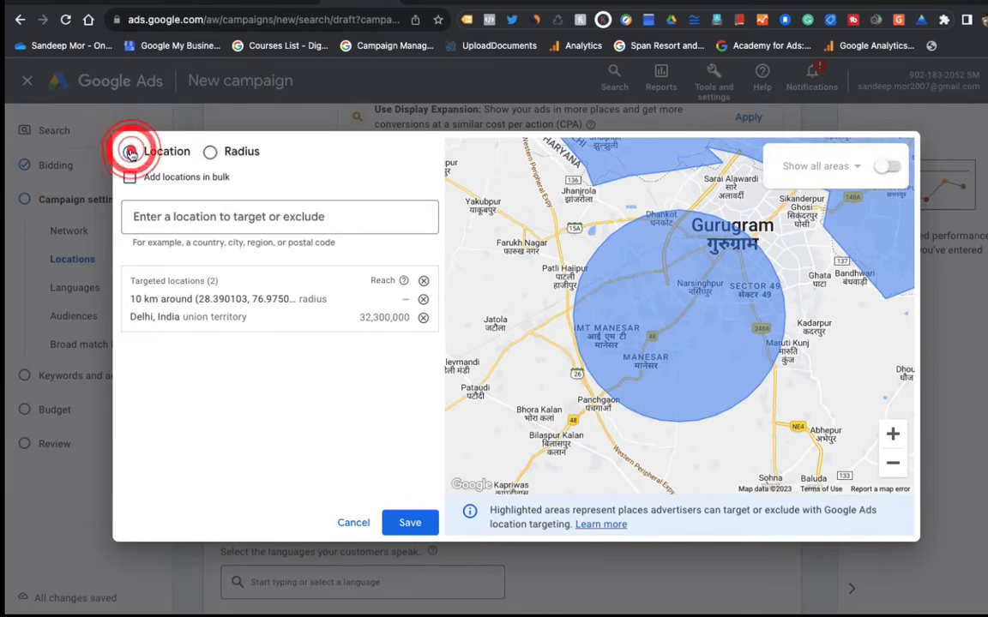
left_click(210, 224)
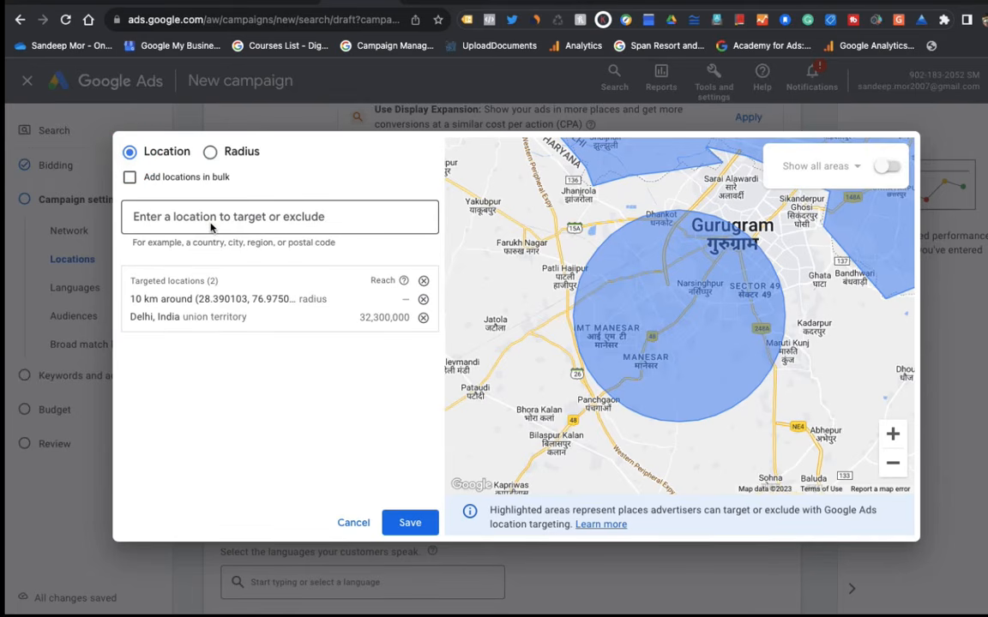
type("noida")
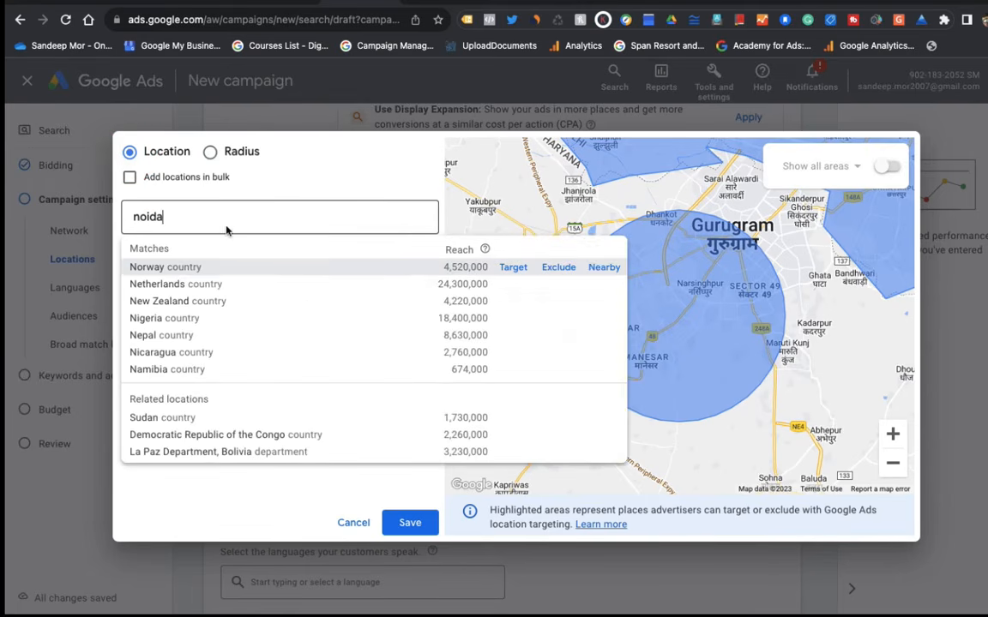
left_click(513, 268)
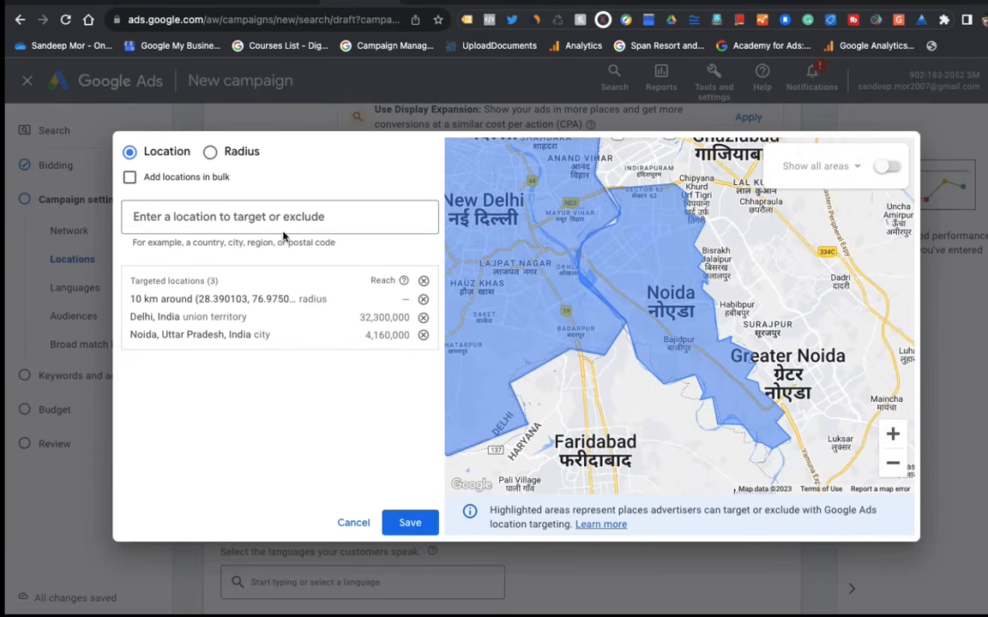
left_click(409, 524)
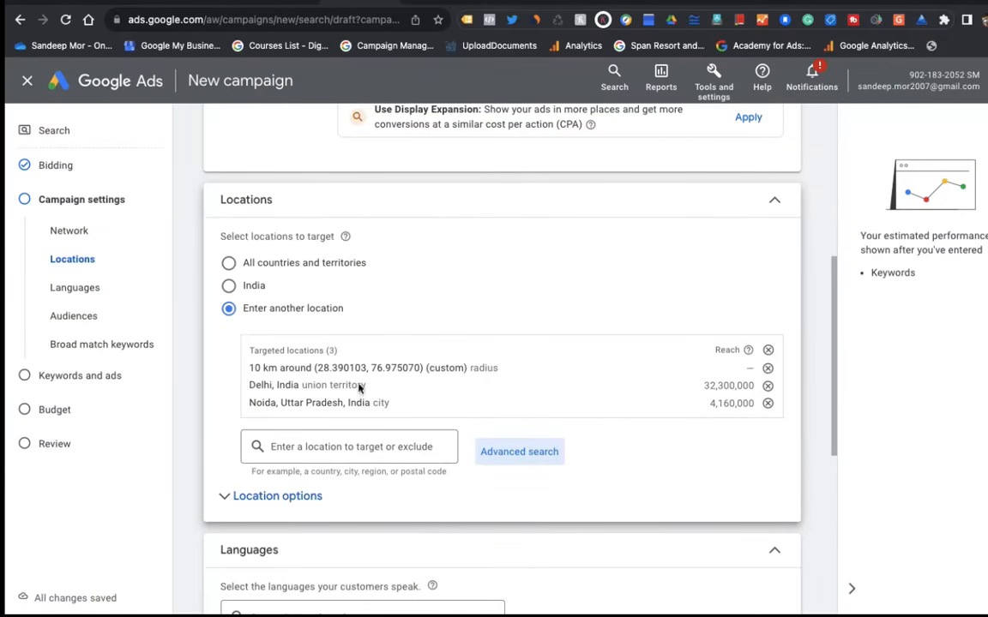
Step: Expand the location options and set the target to Presence: People in or regularly in your targeted locations
scroll(293, 470, "down", 3)
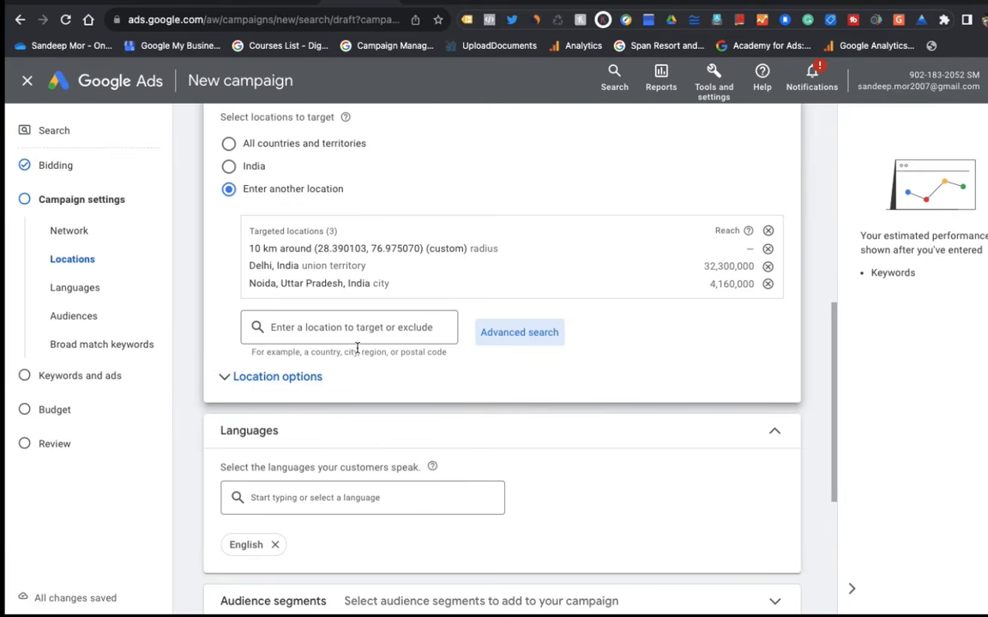
left_click(225, 379)
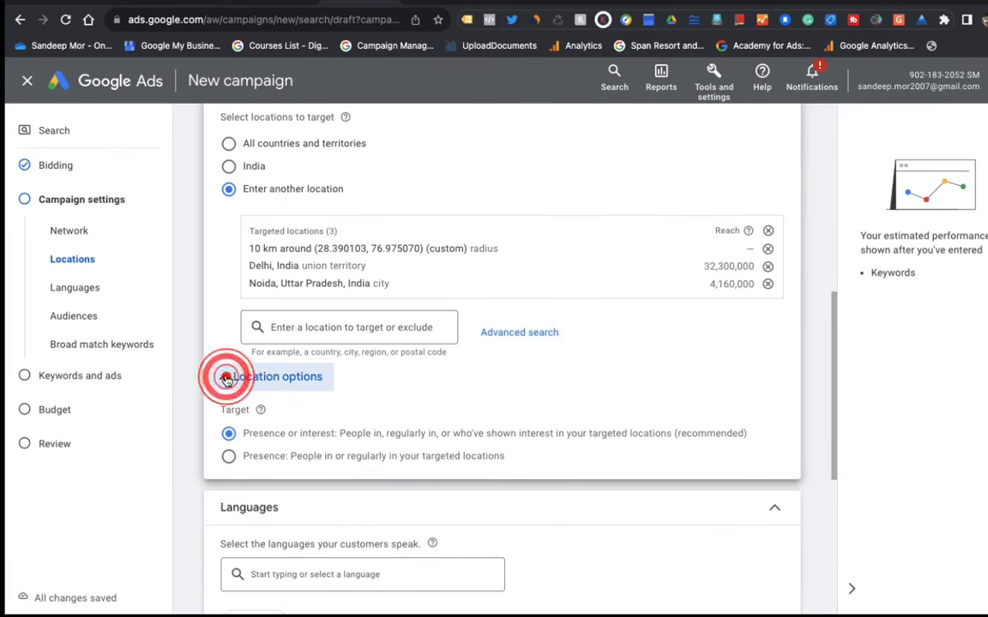
scroll(374, 438, "down", 2)
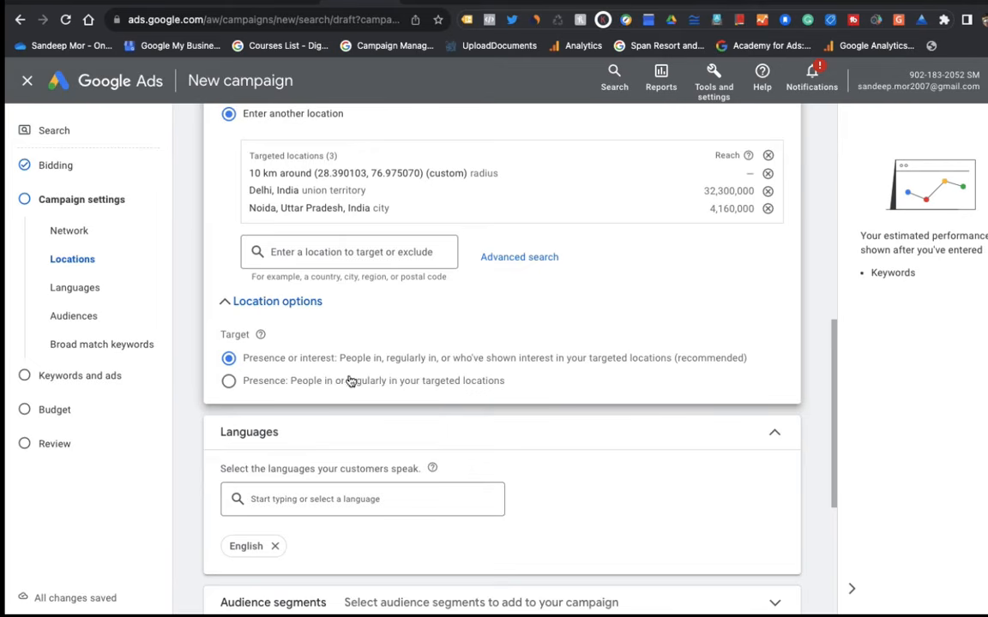
left_click(228, 381)
left_click(228, 360)
left_click(229, 380)
Step: Add Hindi to the customer languages, and remove English and add it back from the suggested languages
scroll(237, 382, "down", 2)
scroll(400, 356, "down", 3)
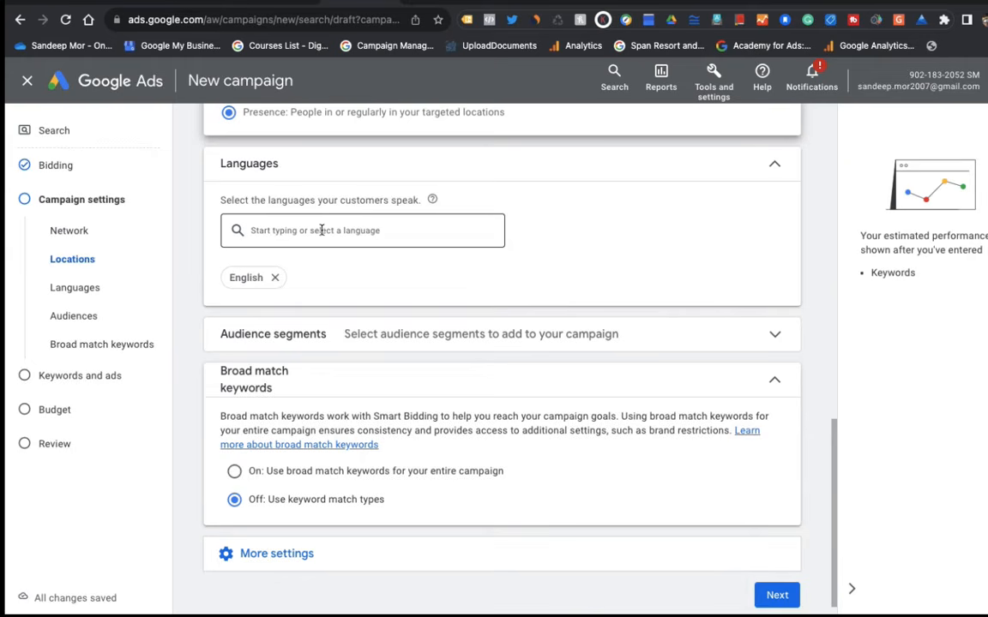
left_click(286, 229)
left_click(287, 230)
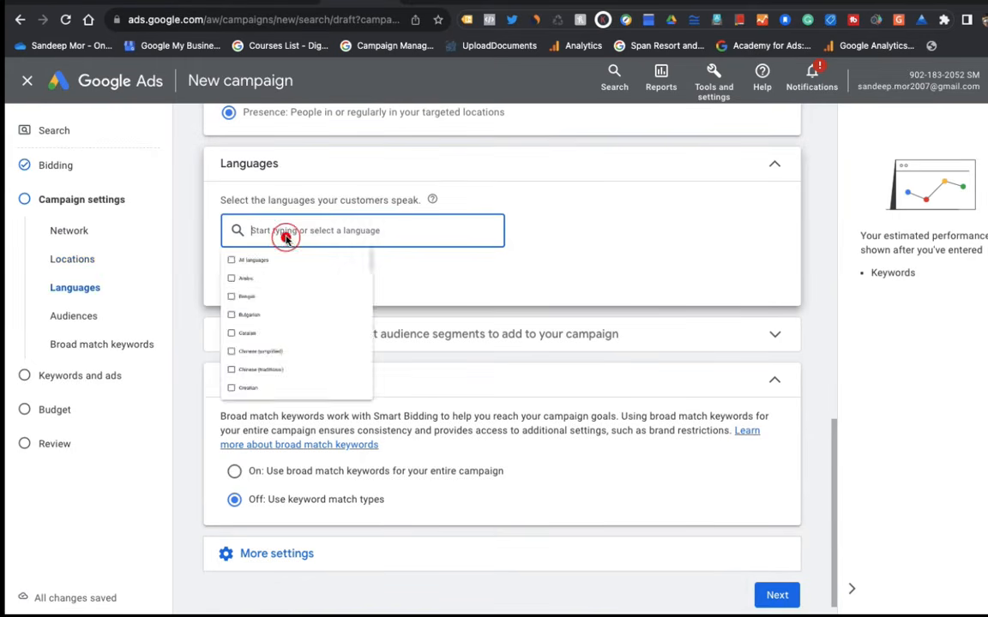
type("hindi")
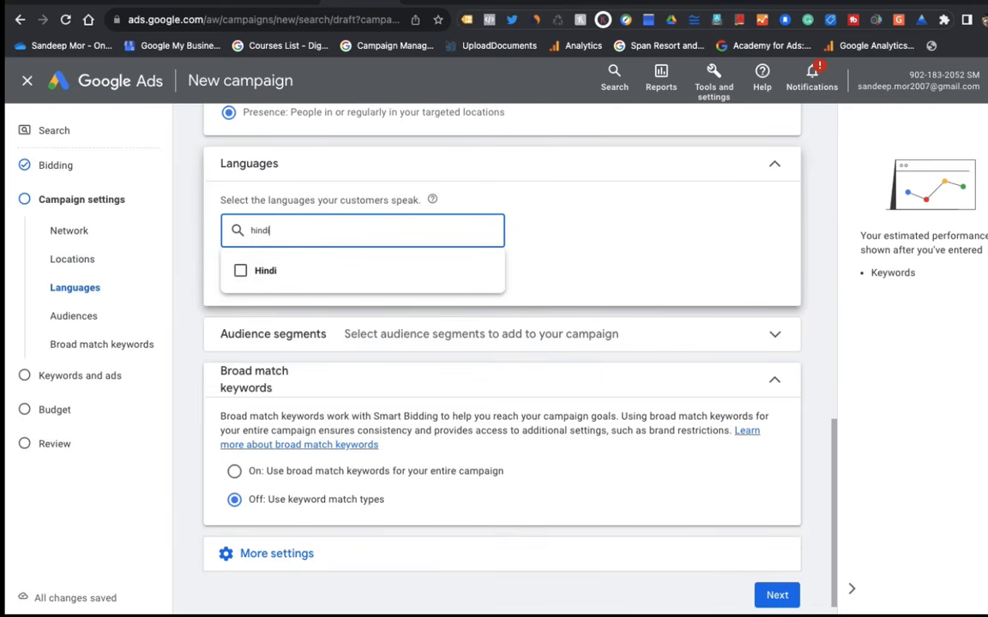
left_click(242, 273)
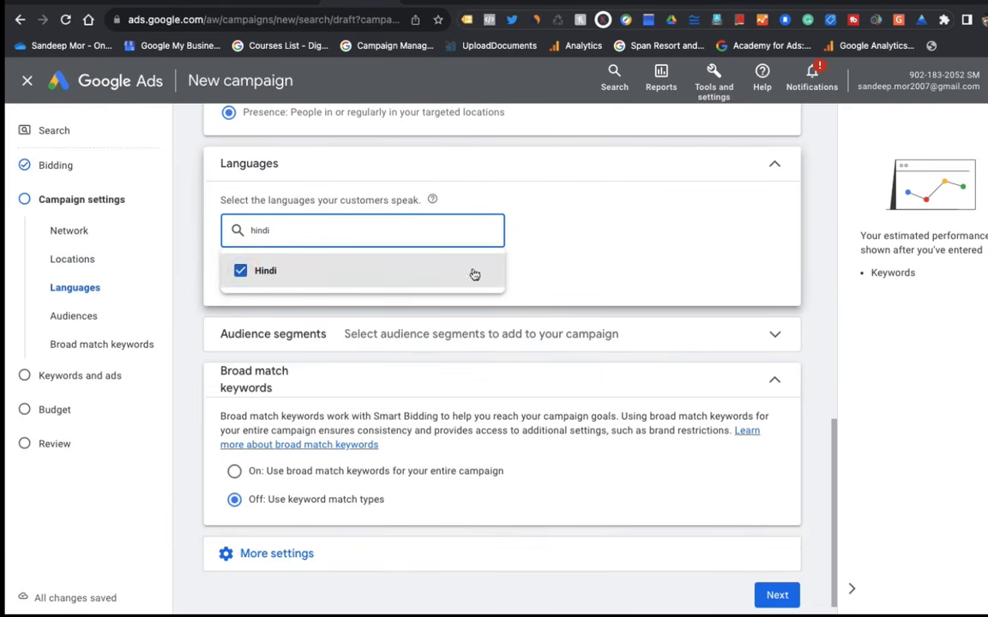
left_click(574, 288)
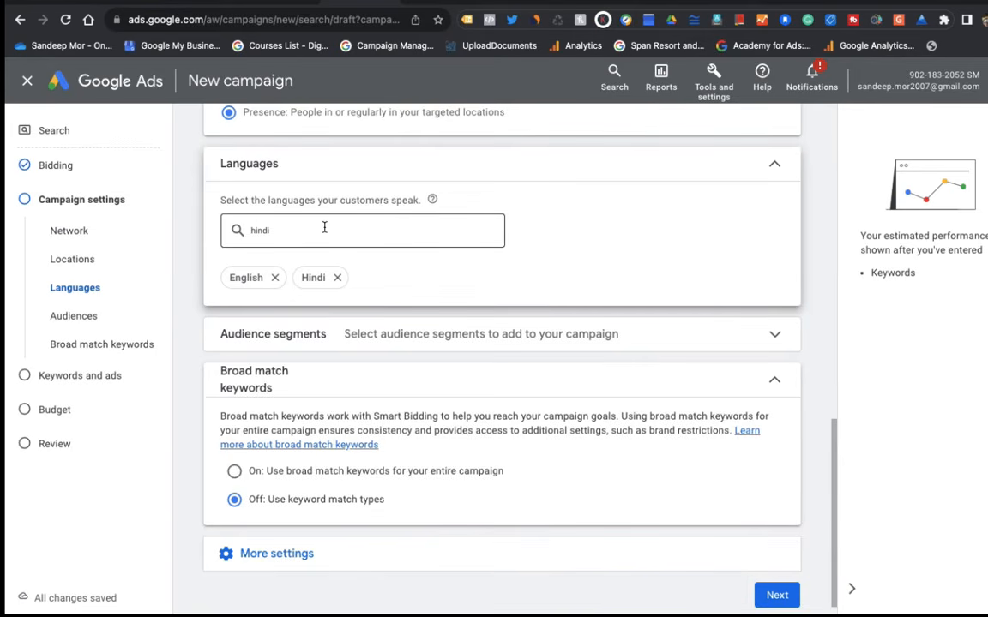
left_click(273, 278)
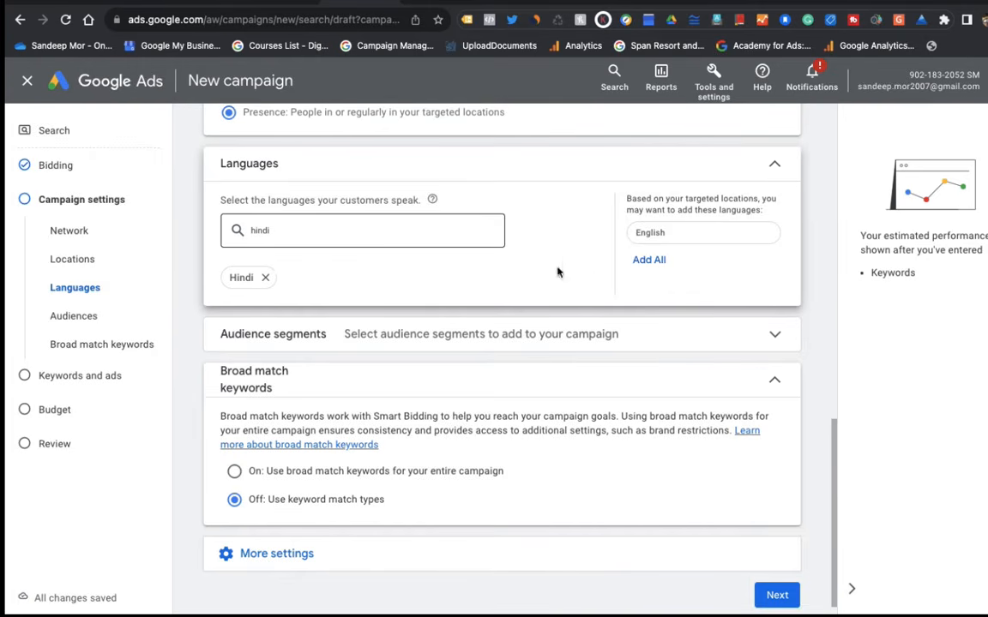
left_click(649, 259)
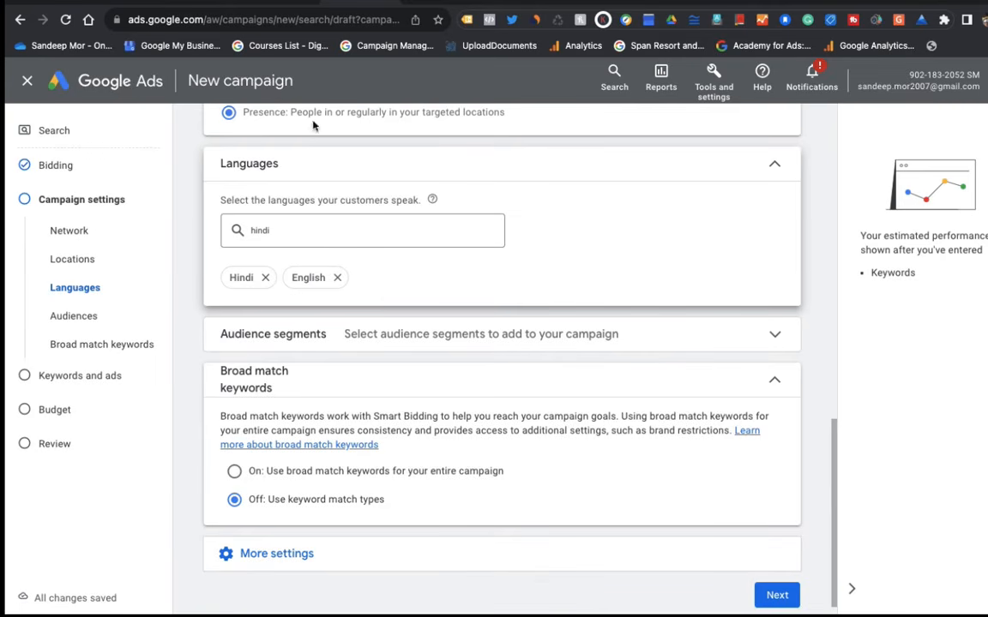
Step: Expand Audience segments, review the suggested segments and the targeting and observation settings, and collapse the section
scroll(347, 296, "down", 1)
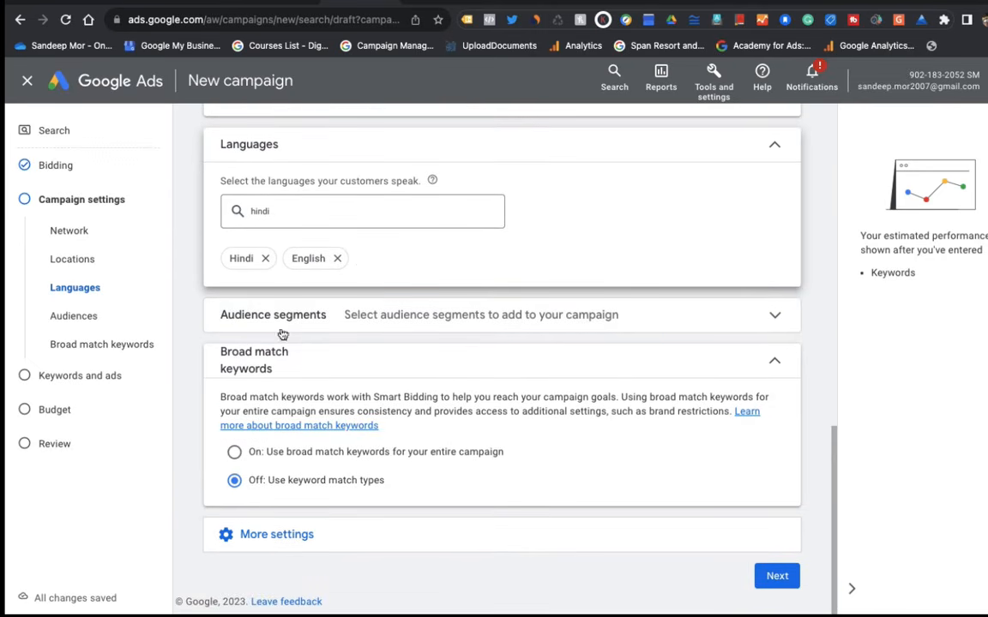
left_click(460, 316)
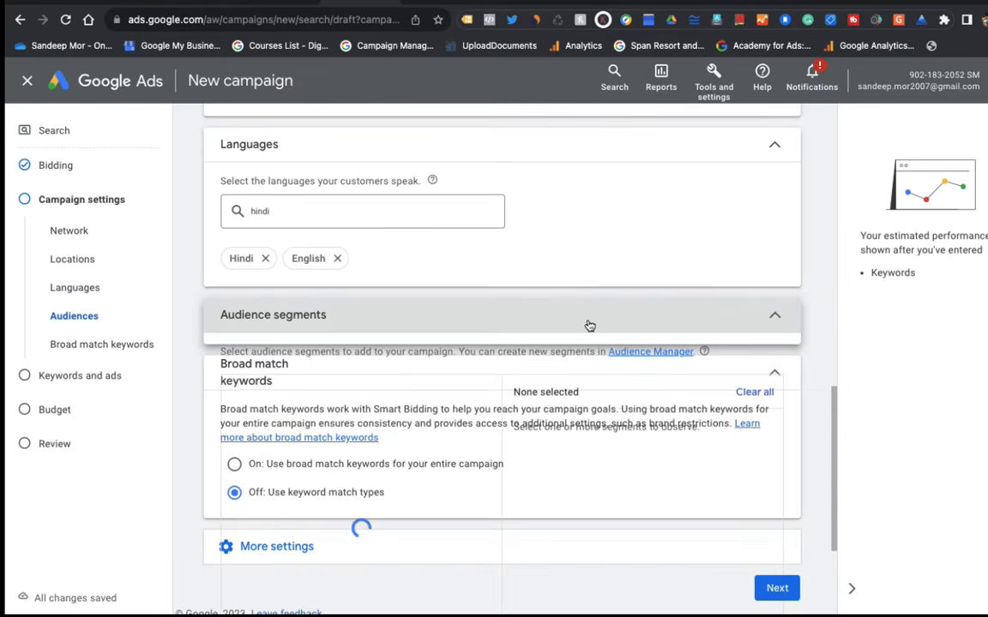
scroll(595, 346, "down", 2)
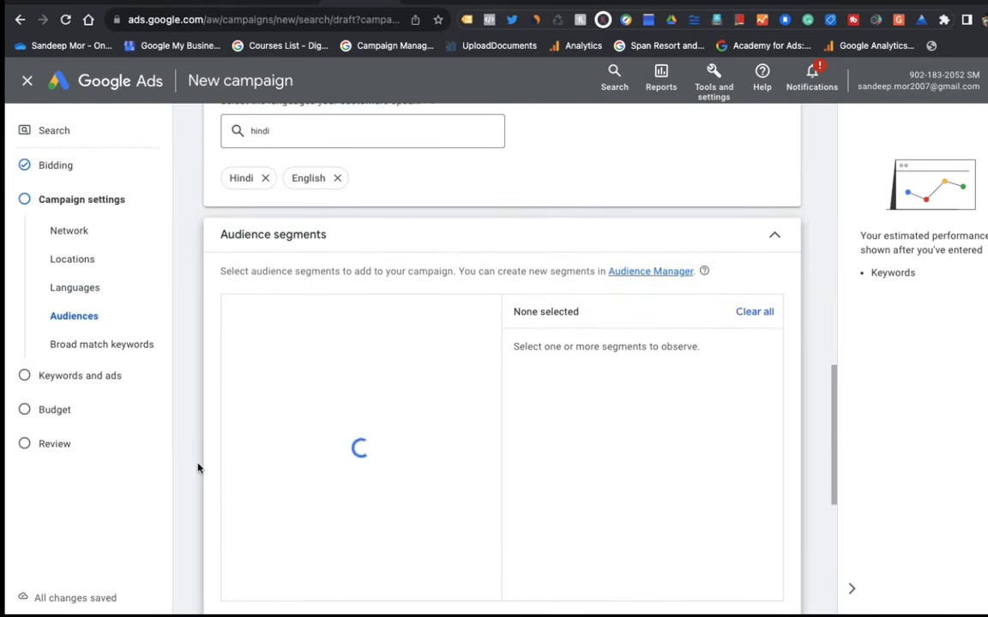
scroll(198, 467, "down", 2)
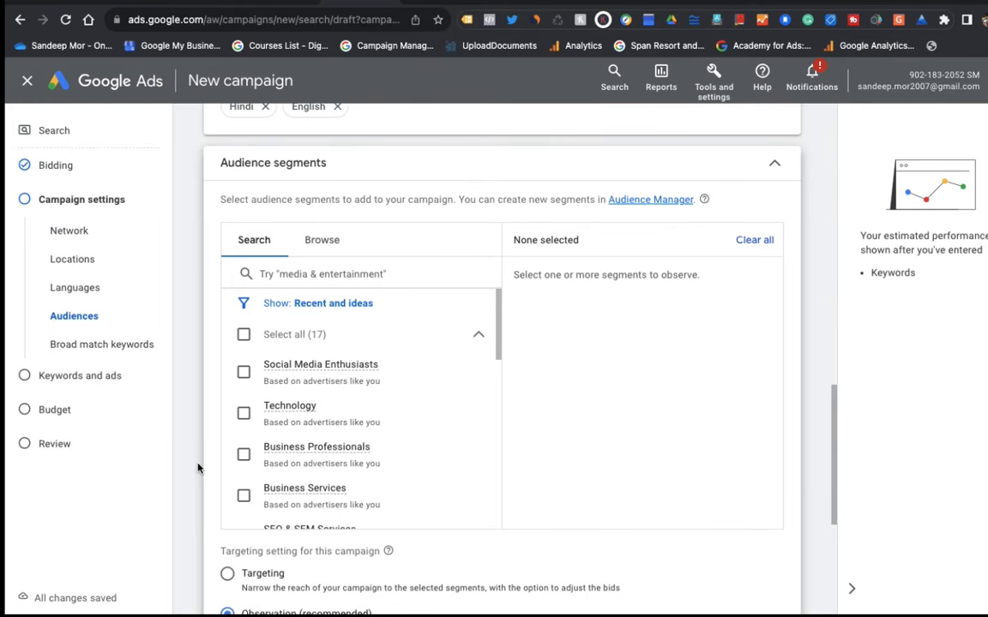
scroll(198, 467, "up", 15)
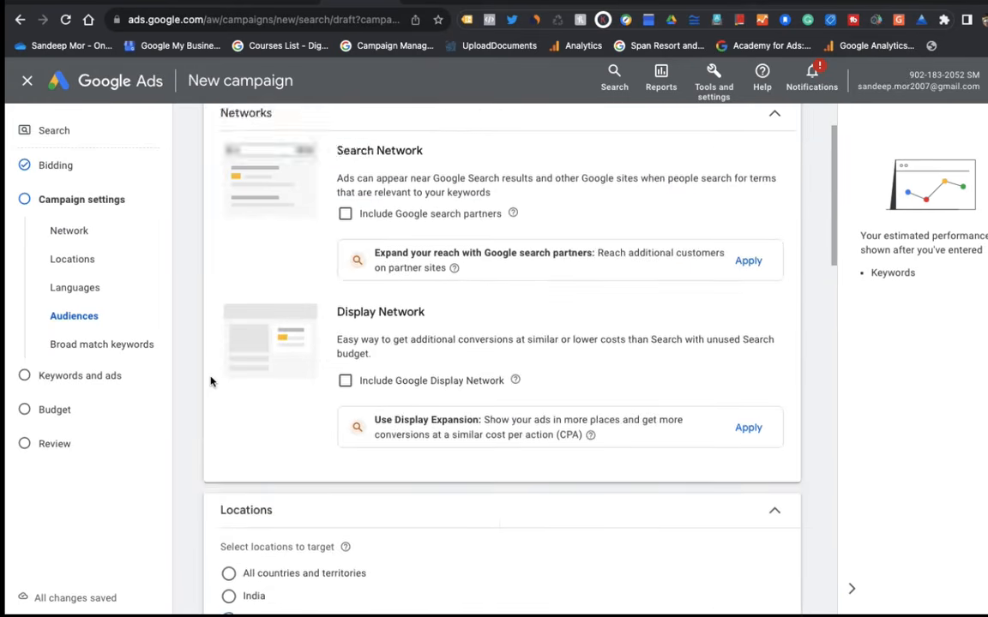
scroll(178, 529, "down", 15)
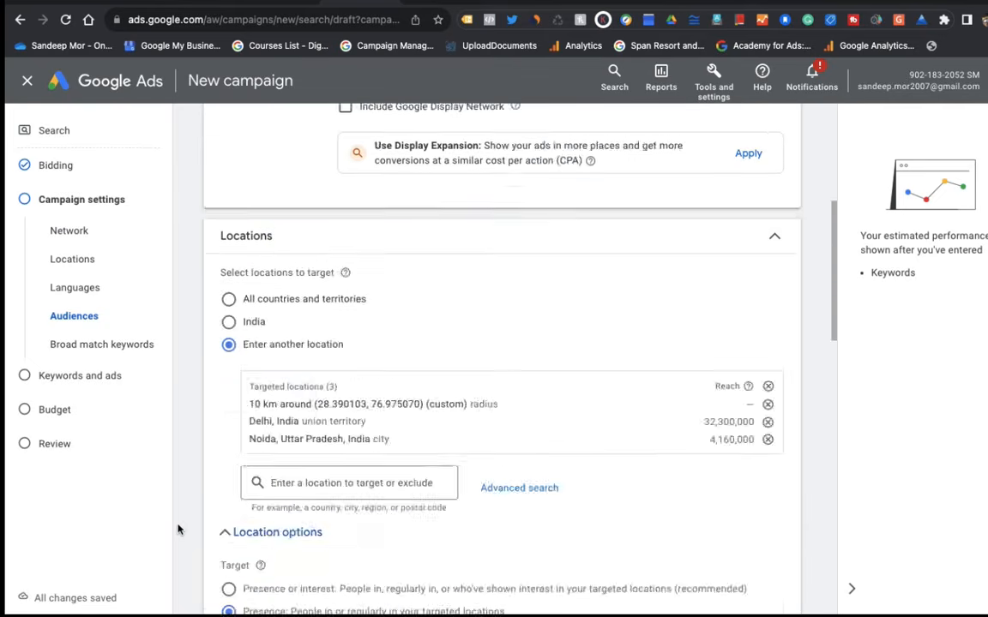
scroll(180, 526, "up", 2)
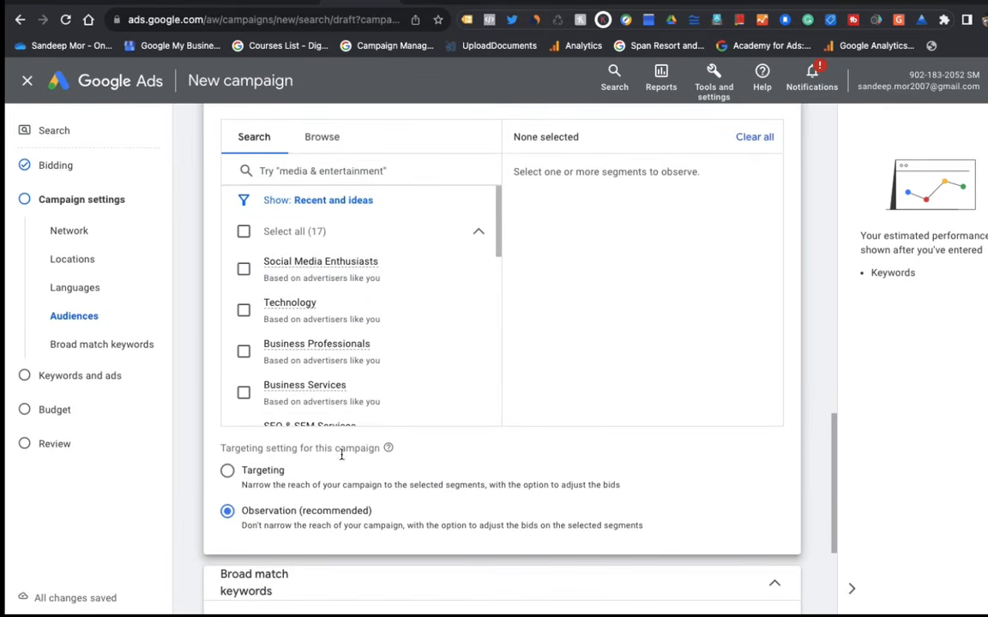
scroll(298, 319, "up", 1)
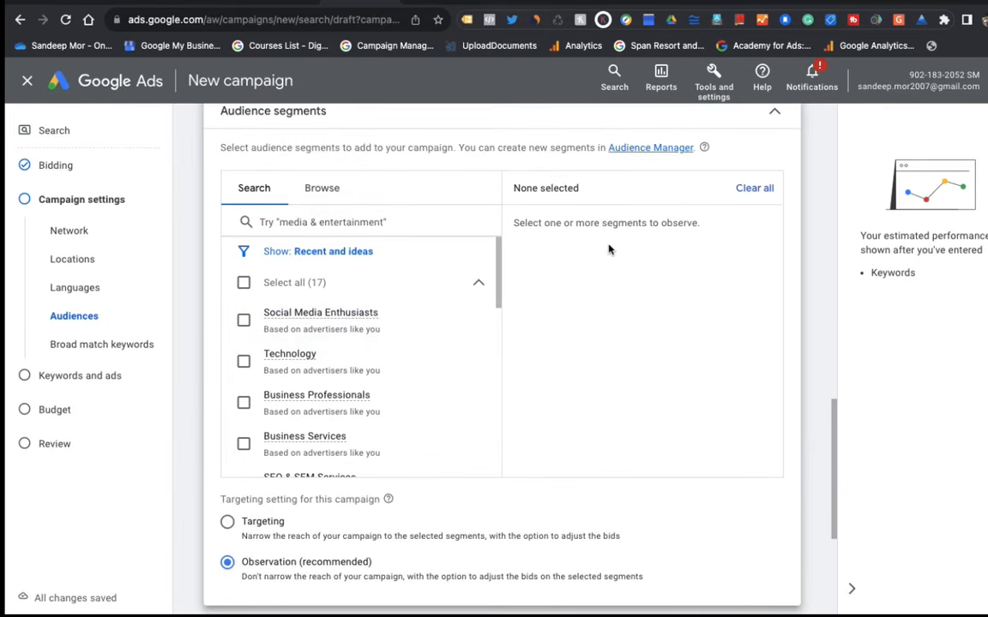
scroll(609, 223, "up", 1)
left_click(772, 161)
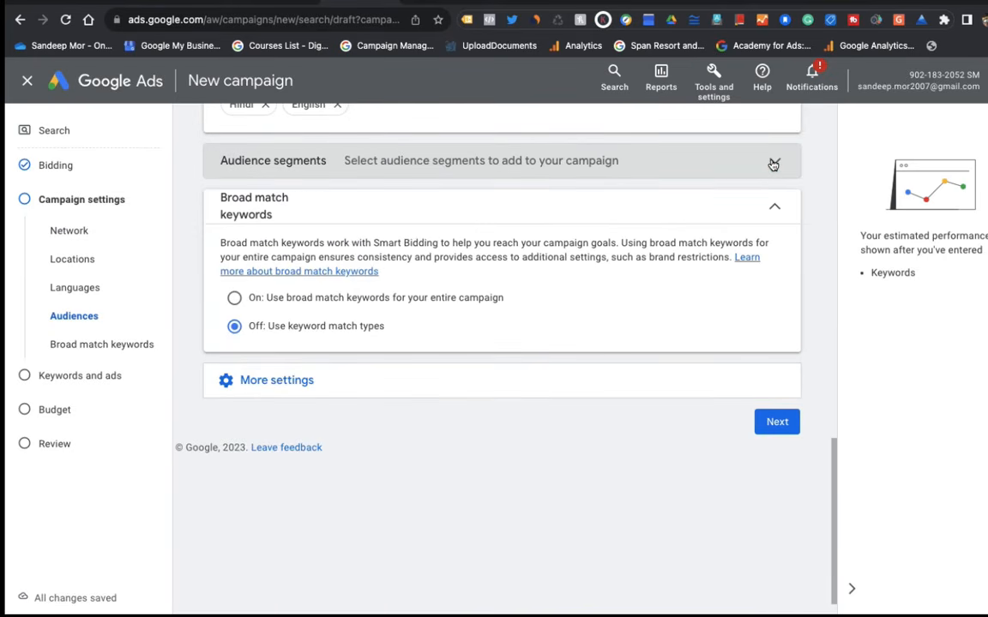
Step: Reopen Audience segments, browse the segments for how people have interacted with your business, and collapse the section
scroll(435, 258, "up", 2)
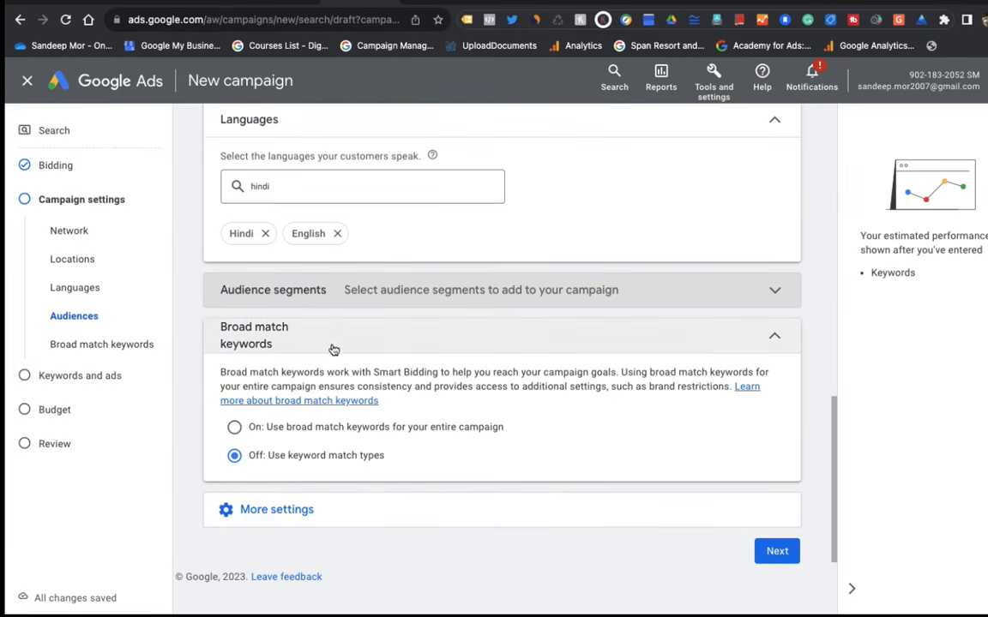
left_click(331, 300)
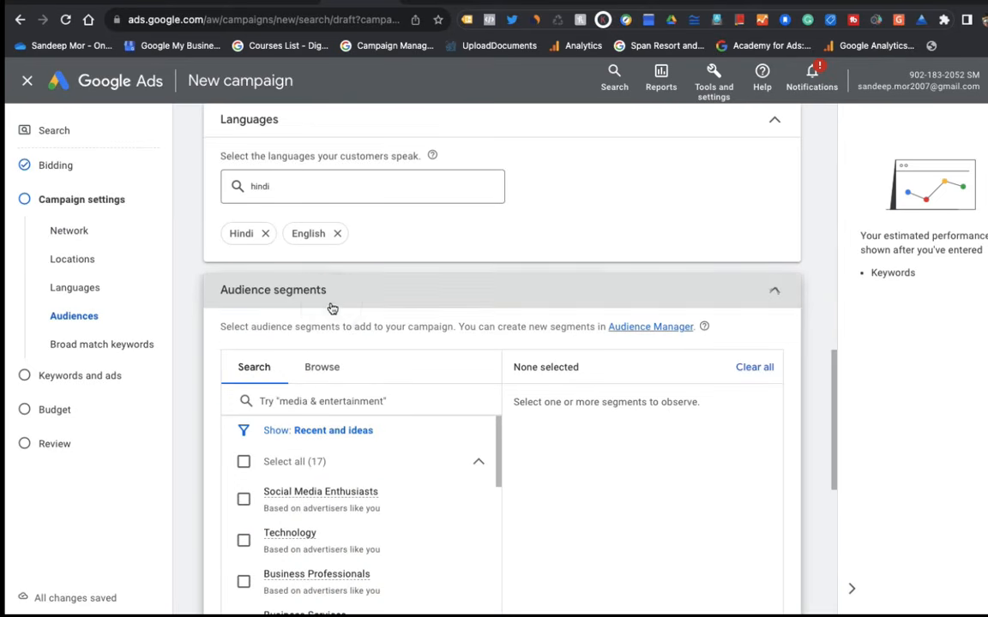
left_click(321, 375)
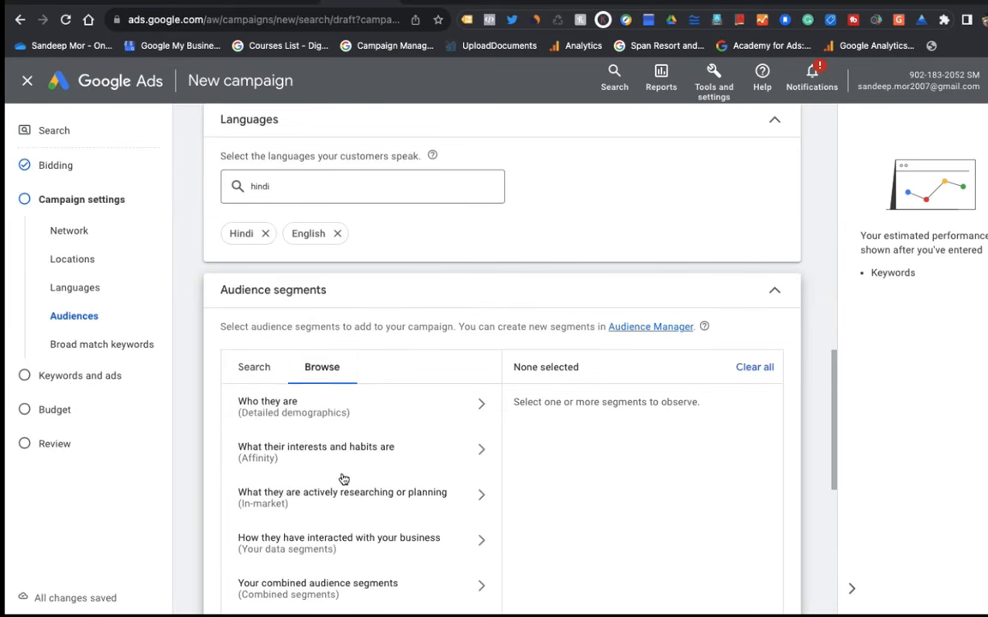
scroll(340, 476, "down", 2)
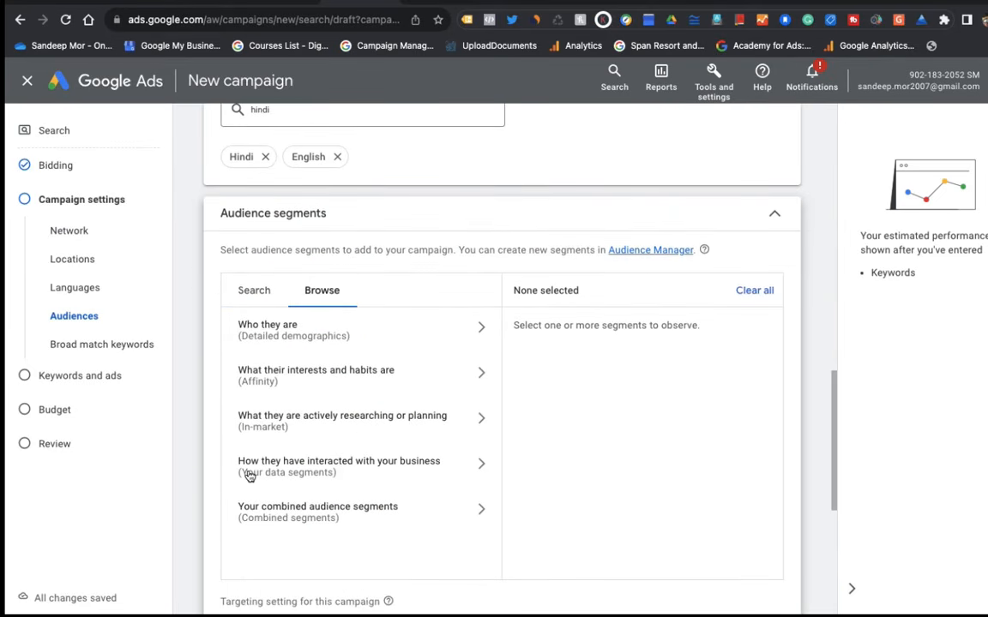
left_click(334, 464)
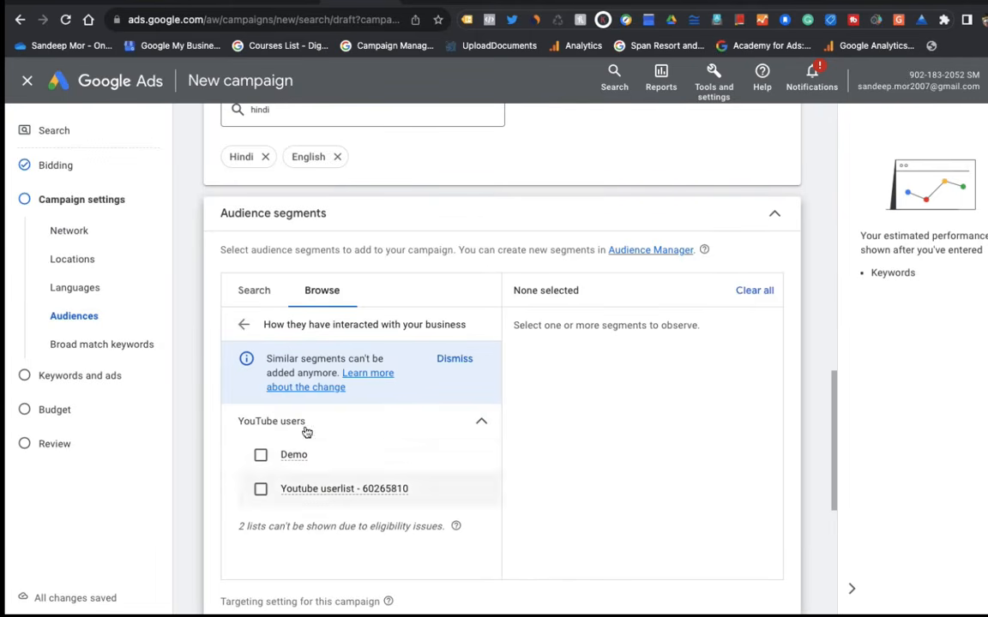
left_click(773, 214)
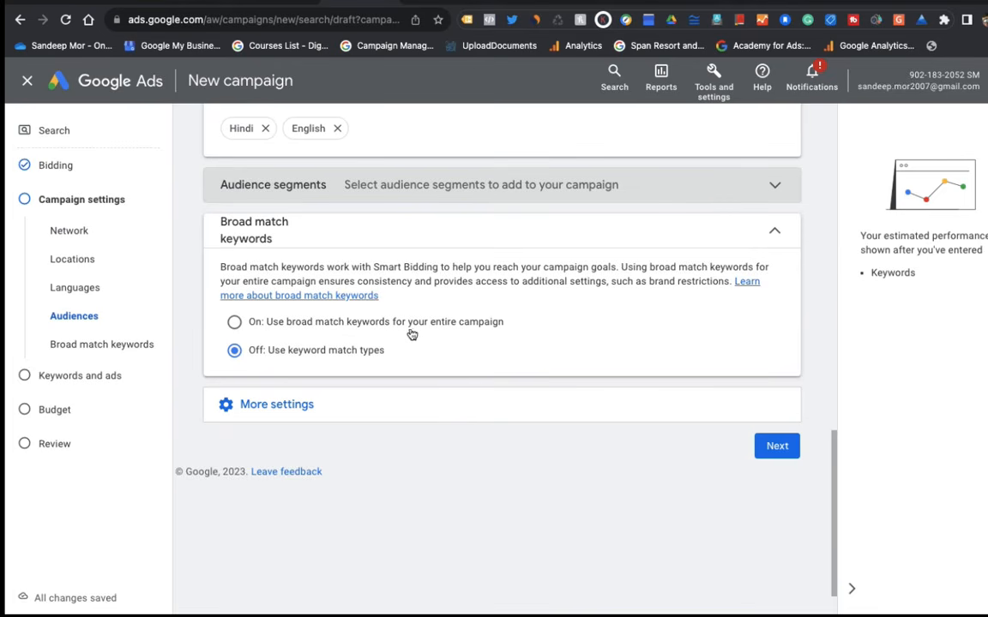
Step: Try broad match keywords for the entire campaign and return the setting to Off: Use keyword match types
left_click(238, 325)
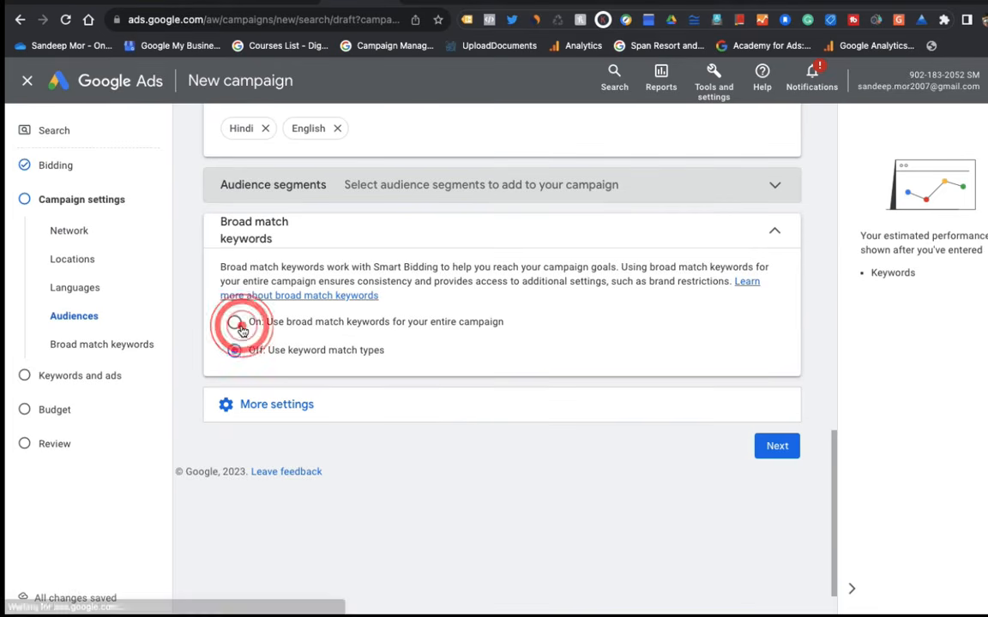
left_click(239, 327)
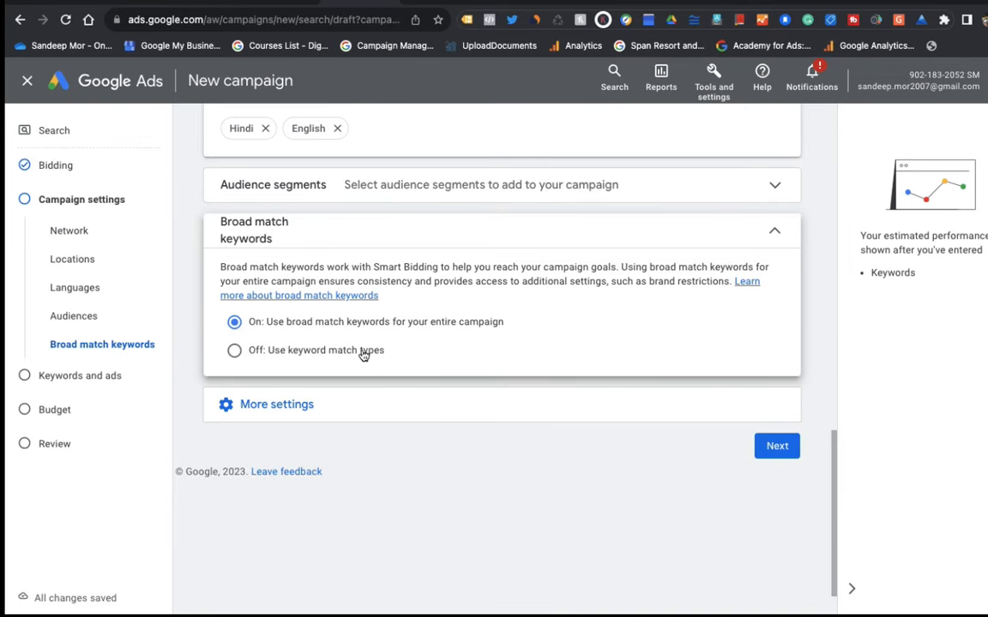
left_click(234, 350)
Step: Expand the additional campaign settings, open Brand restrictions, and try to add a brand list
left_click(282, 406)
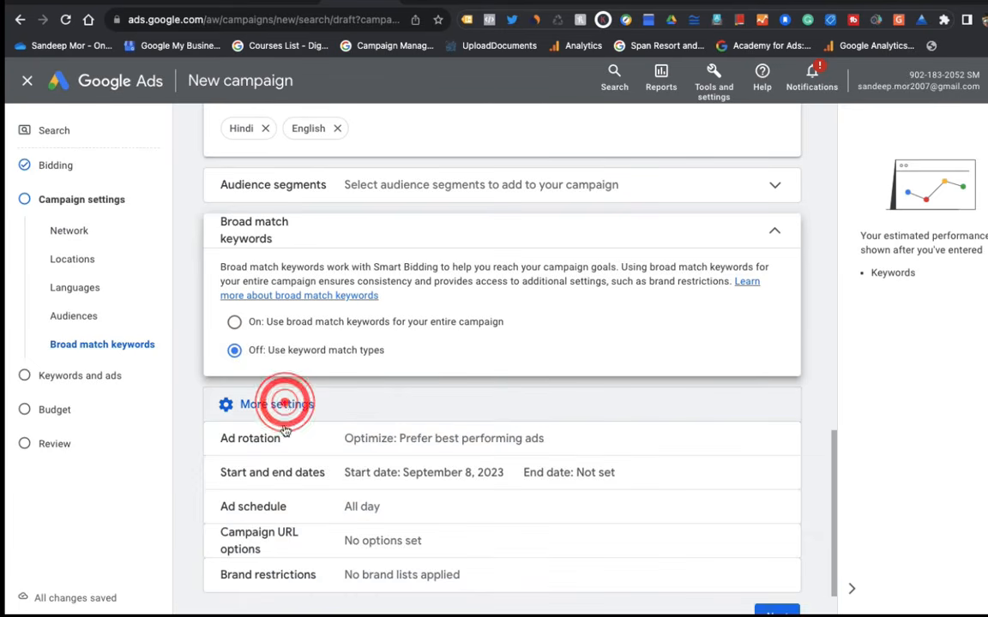
scroll(296, 480, "down", 2)
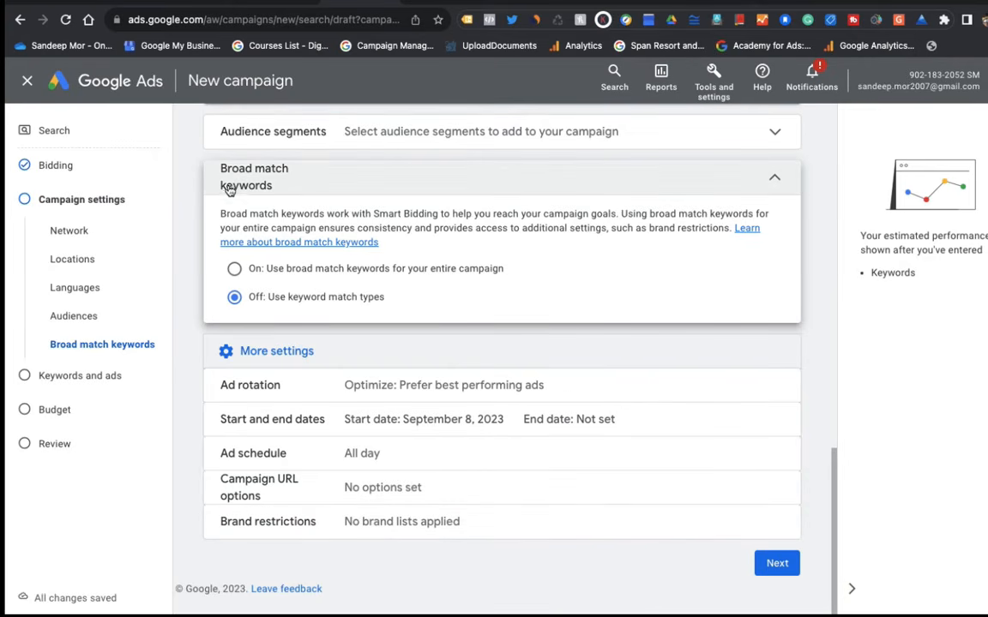
left_click(364, 523)
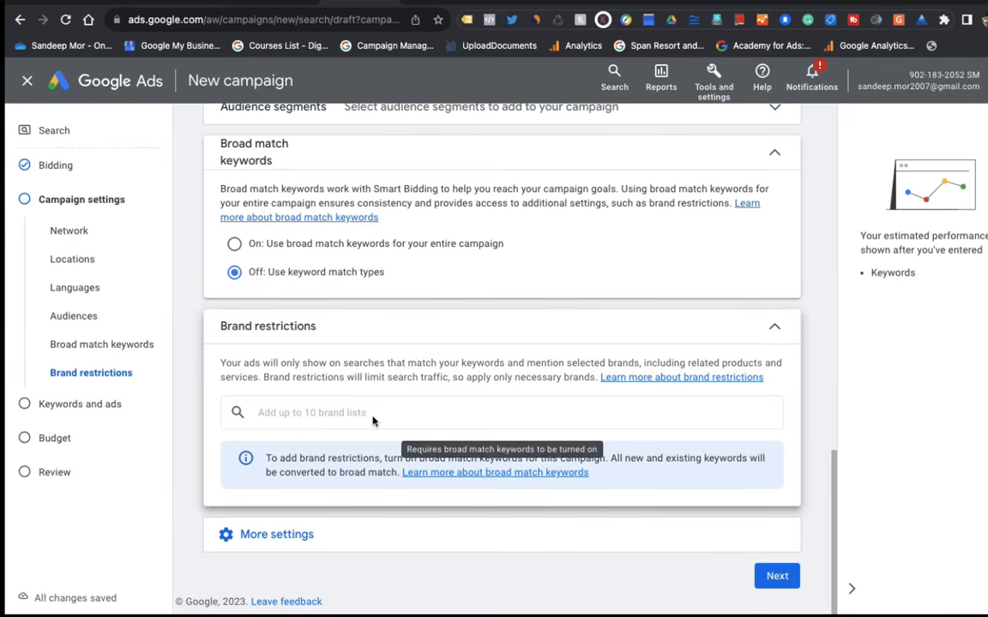
left_click(322, 414)
Step: Set broad match keywords to On: Use broad match keywords for your entire campaign
scroll(323, 415, "up", 2)
scroll(323, 415, "up", 1)
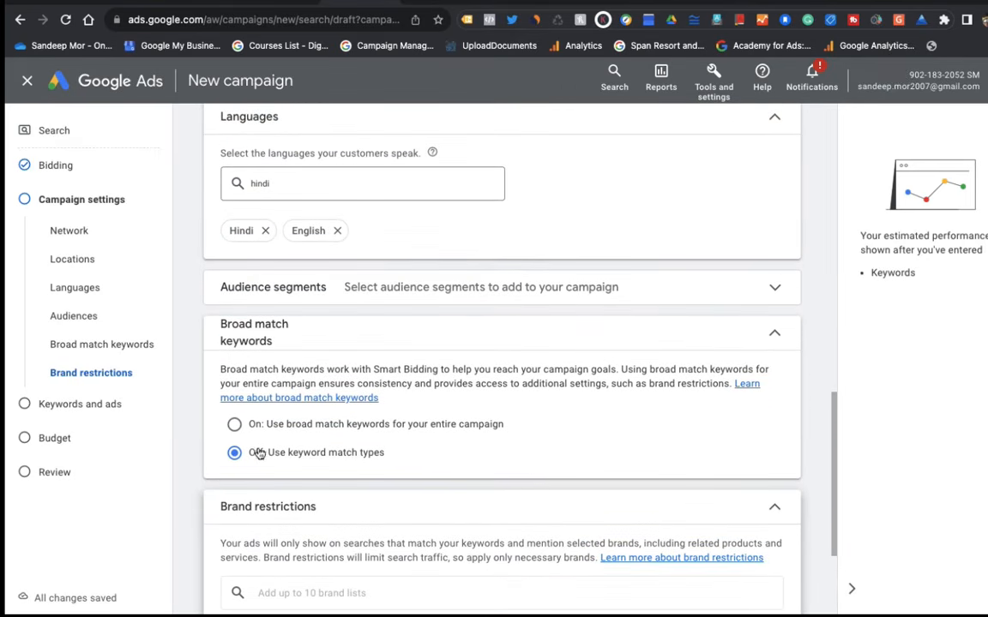
left_click(234, 426)
left_click(234, 426)
scroll(420, 437, "down", 2)
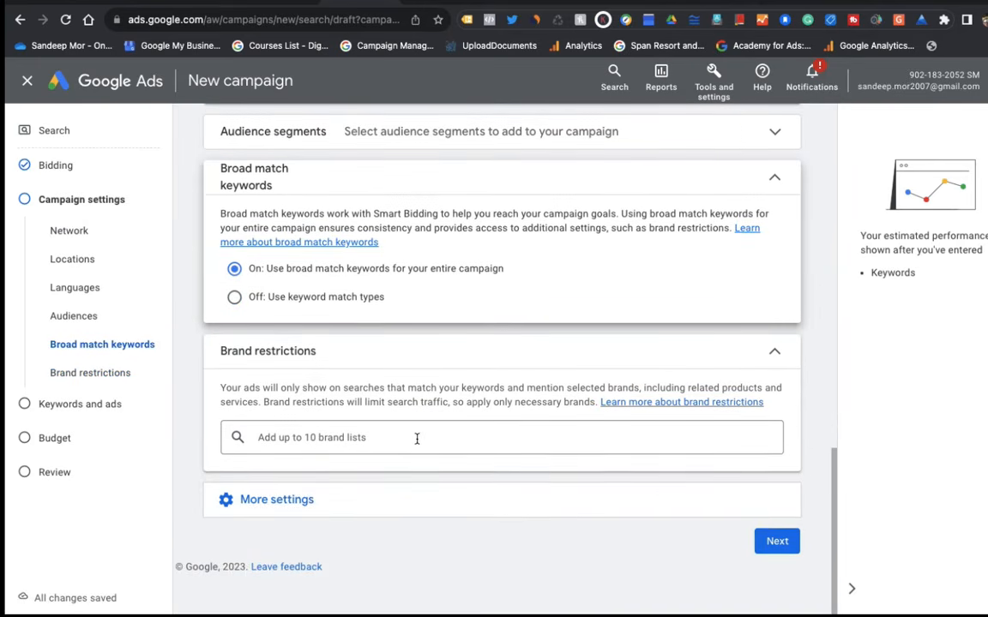
Step: Start a new account-level brand list for the brand restrictions, search its brands for apple, and cancel the list
left_click(269, 498)
left_click(293, 437)
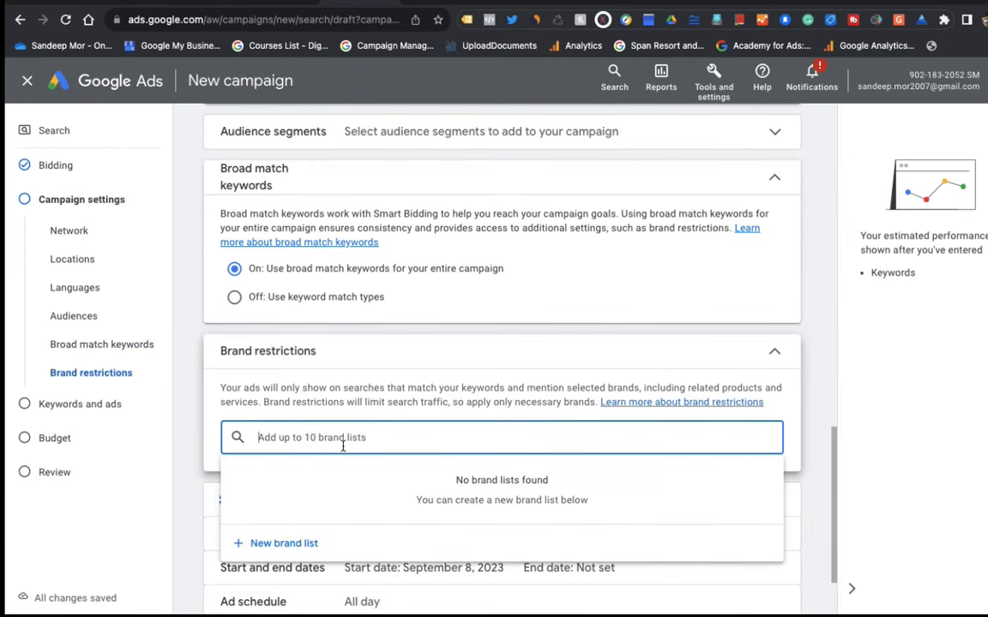
left_click(260, 542)
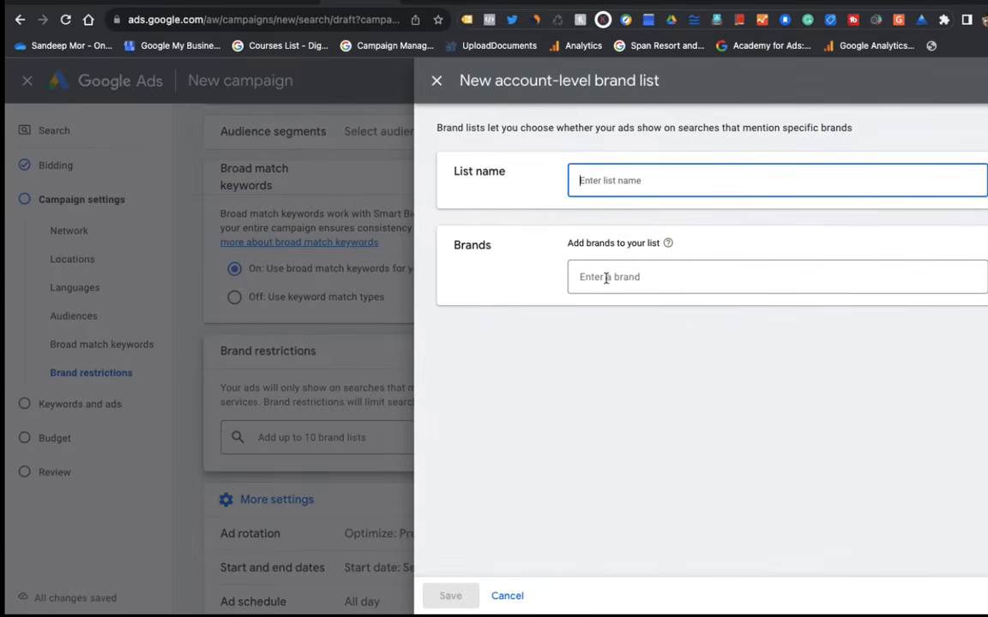
left_click(605, 279)
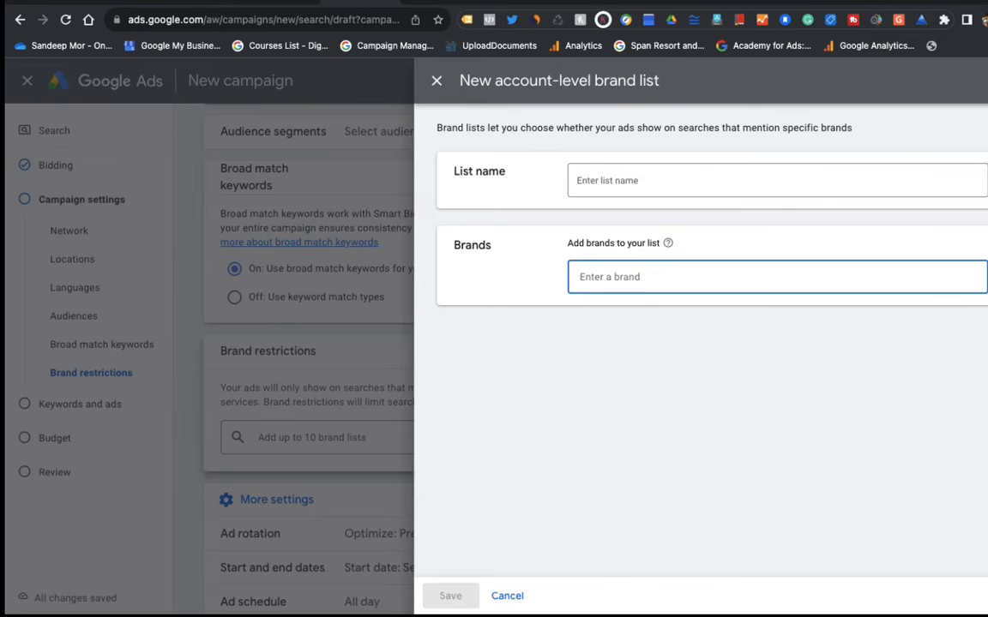
type("apple")
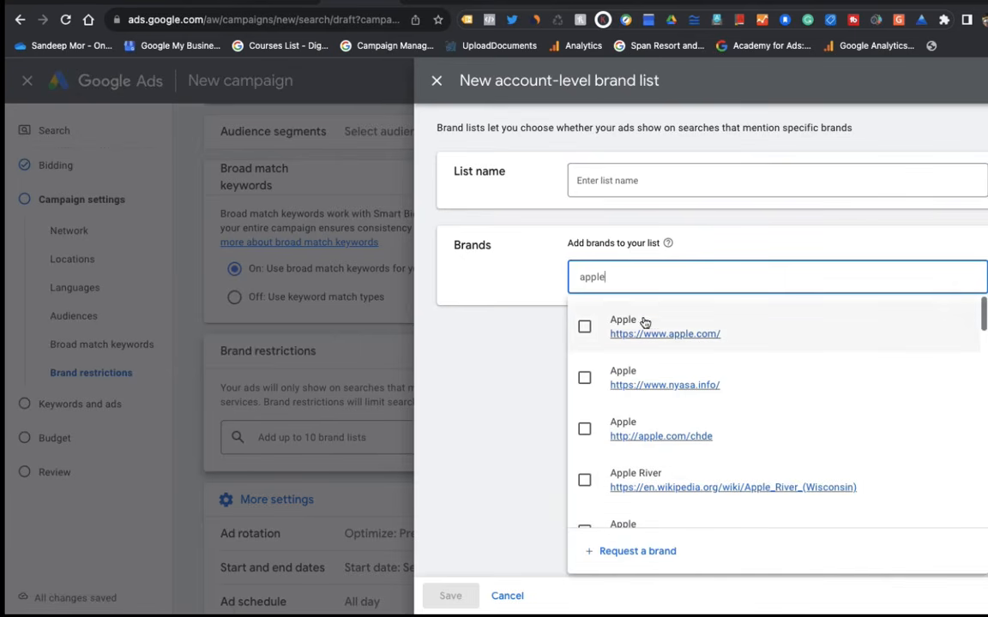
left_click(521, 364)
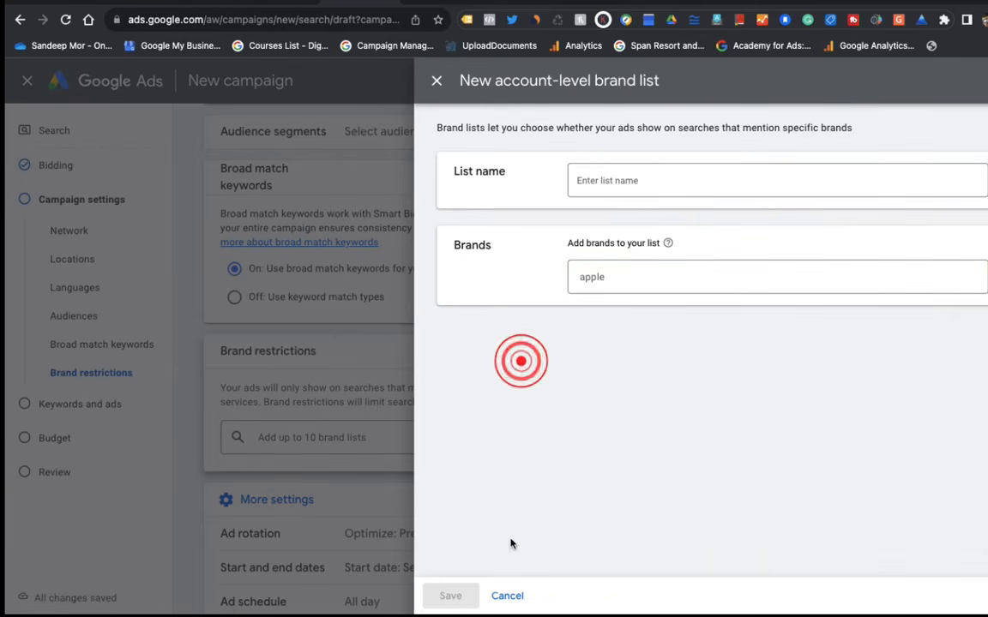
left_click(505, 595)
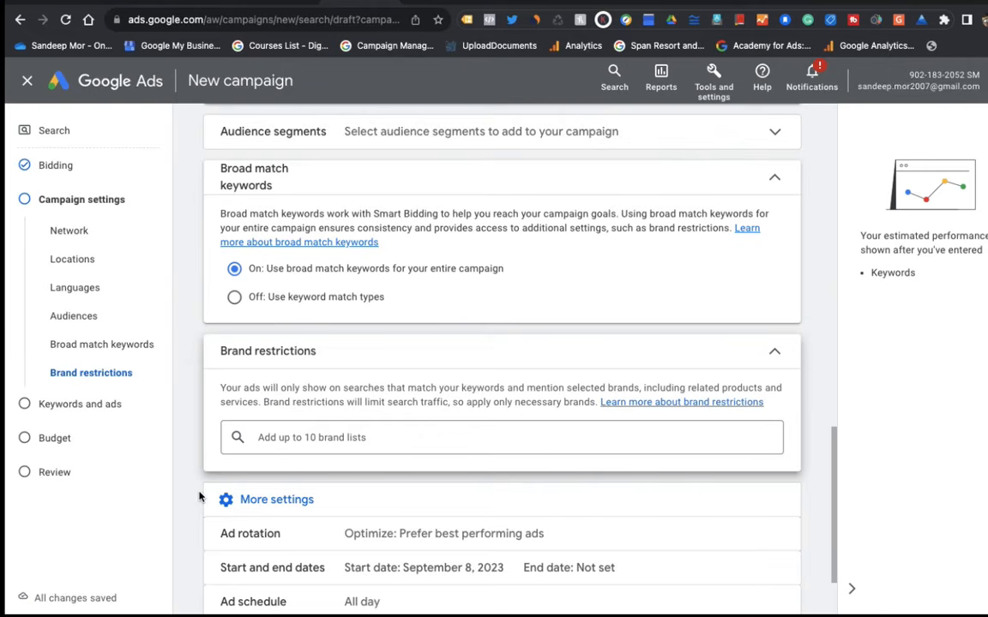
Step: Set broad match keywords to Off: Use keyword match types
scroll(192, 498, "down", 3)
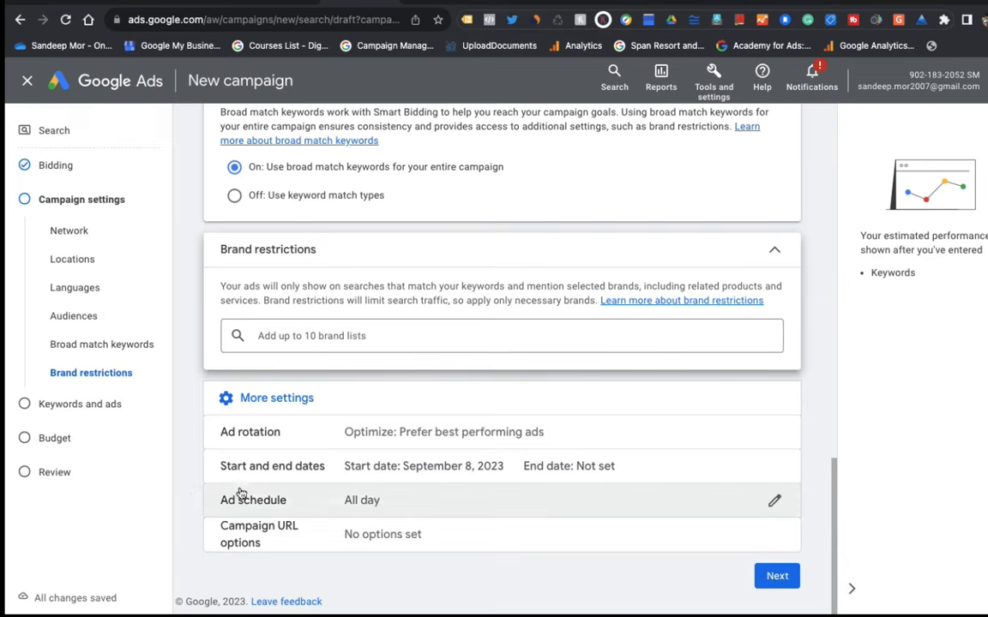
scroll(271, 212, "up", 3)
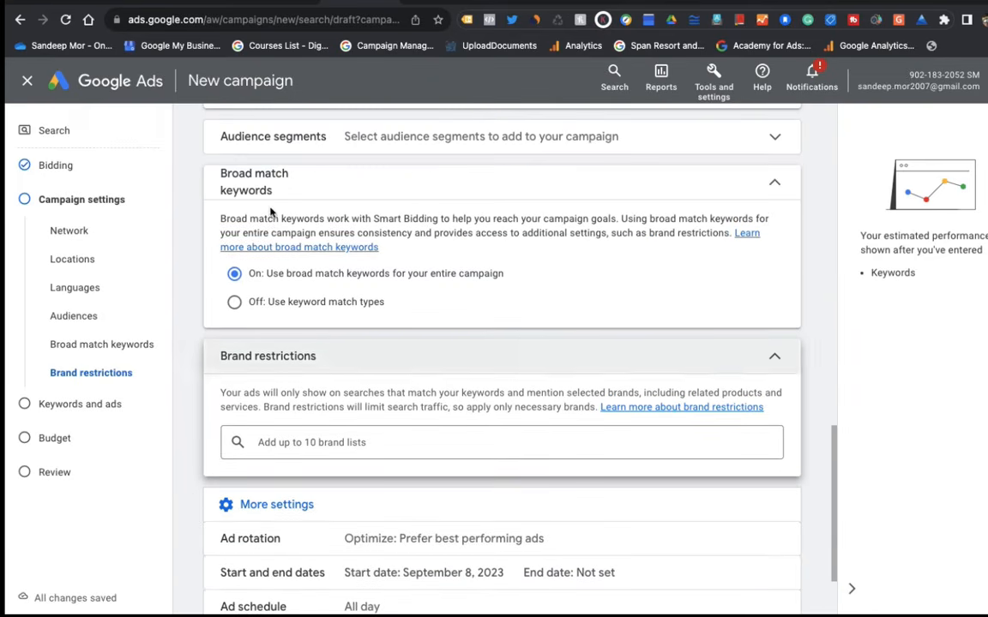
left_click(233, 303)
Step: Open Ad rotation, review its optimization options, and collapse the section
scroll(382, 259, "down", 5)
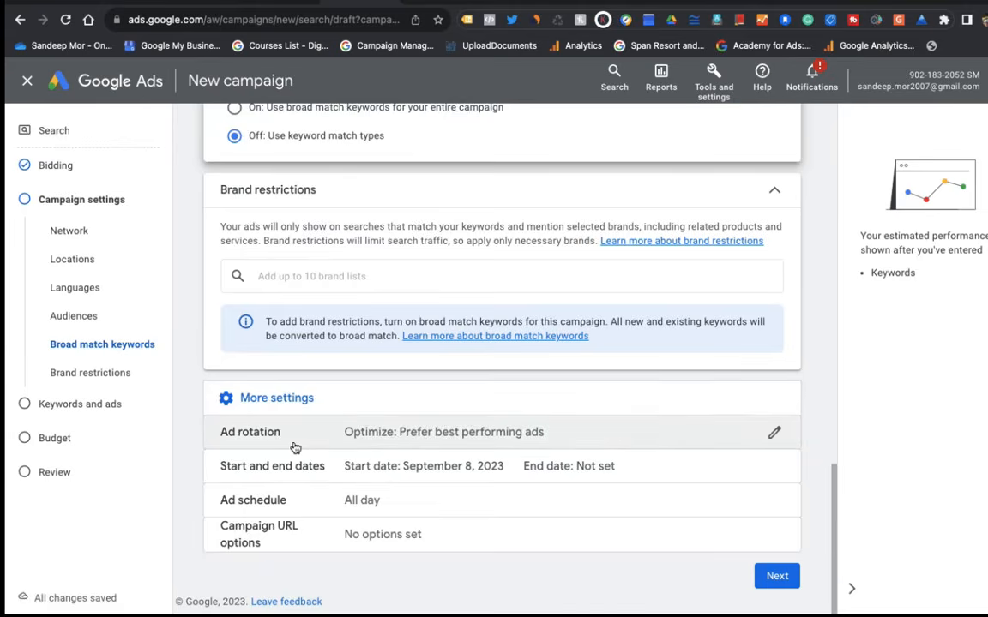
left_click(774, 433)
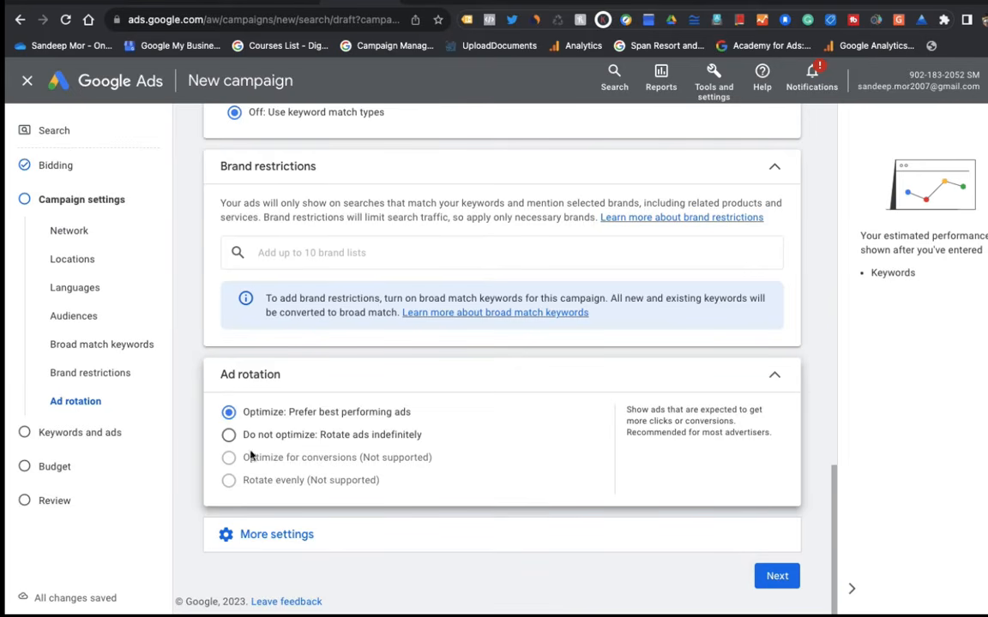
left_click(771, 375)
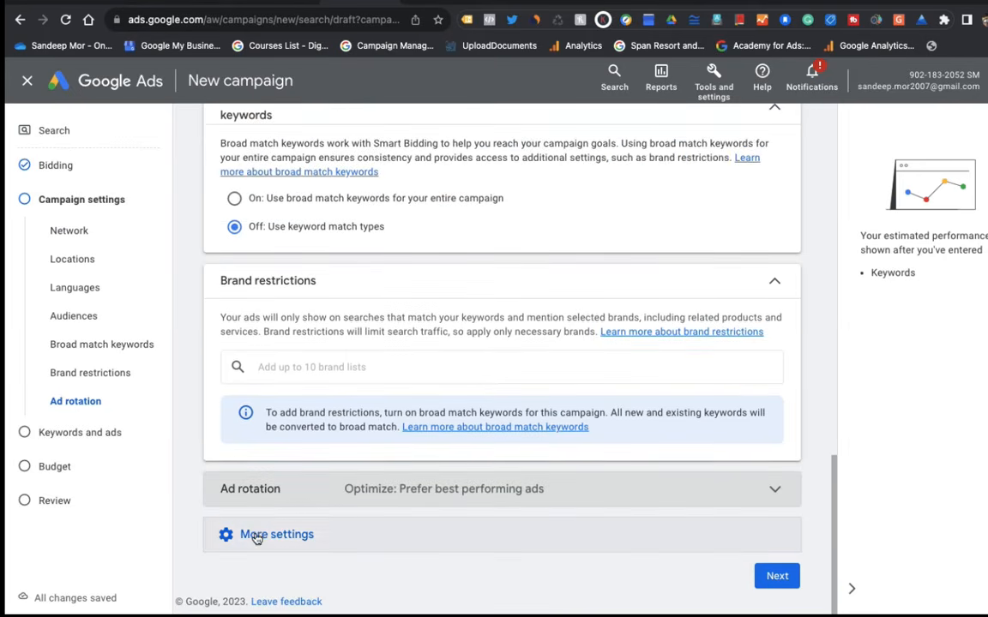
Step: Expand the campaign's additional settings and open both the start and end dates and the ad schedule for editing
left_click(258, 532)
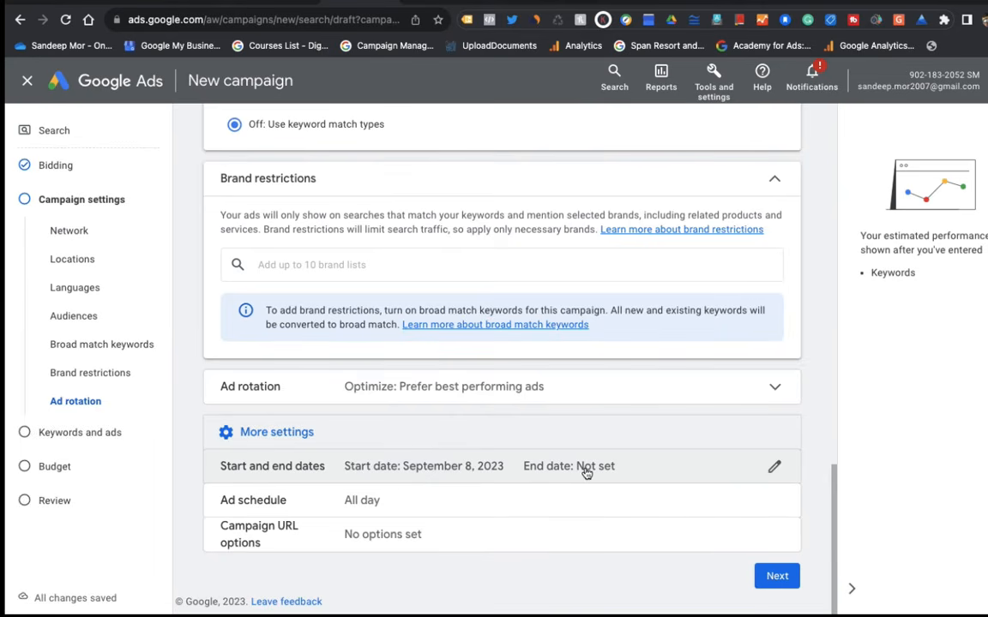
left_click(776, 467)
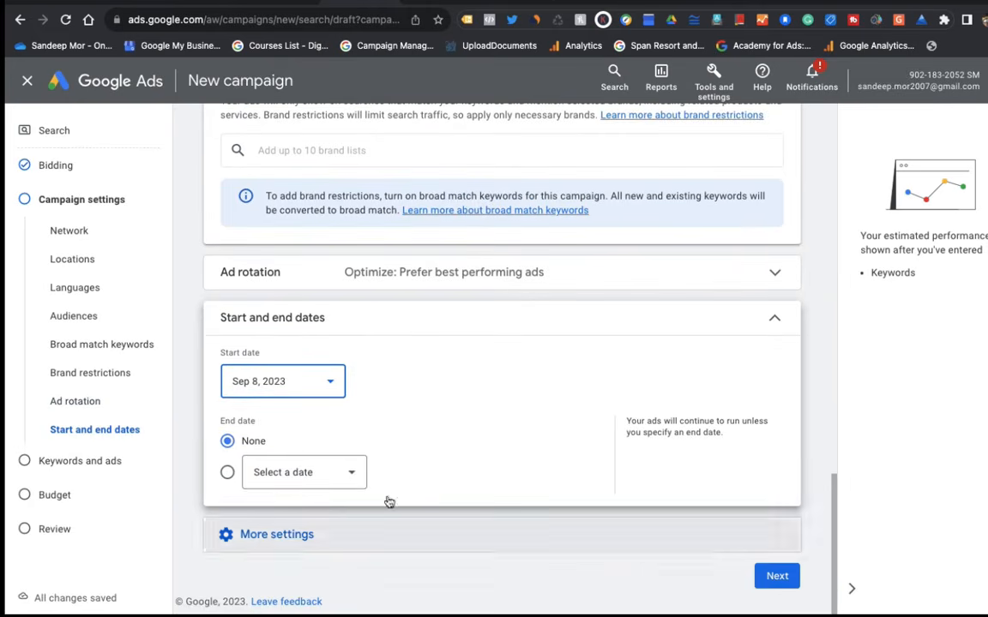
left_click(262, 535)
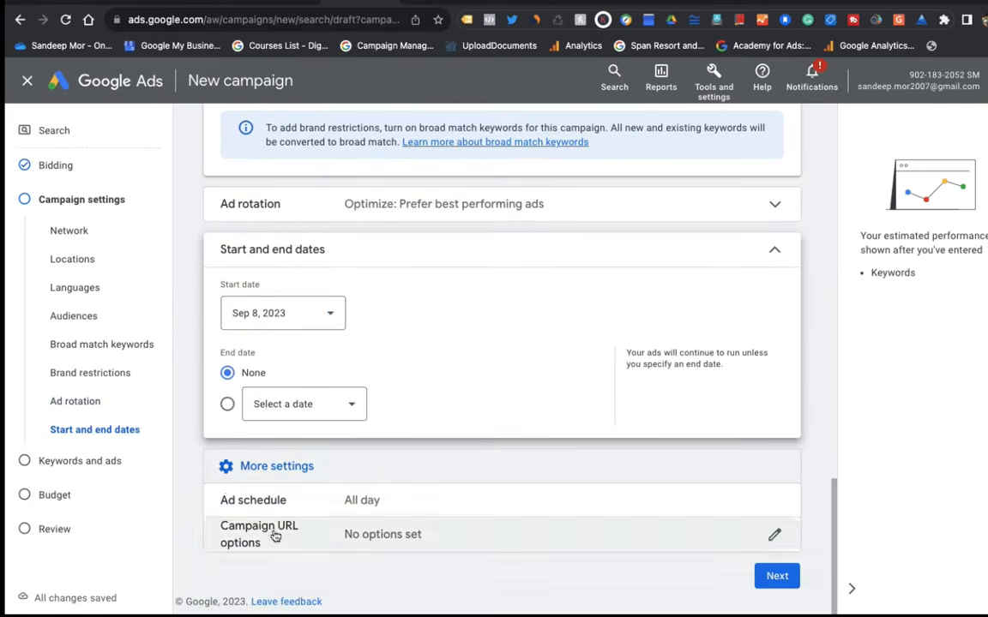
left_click(443, 506)
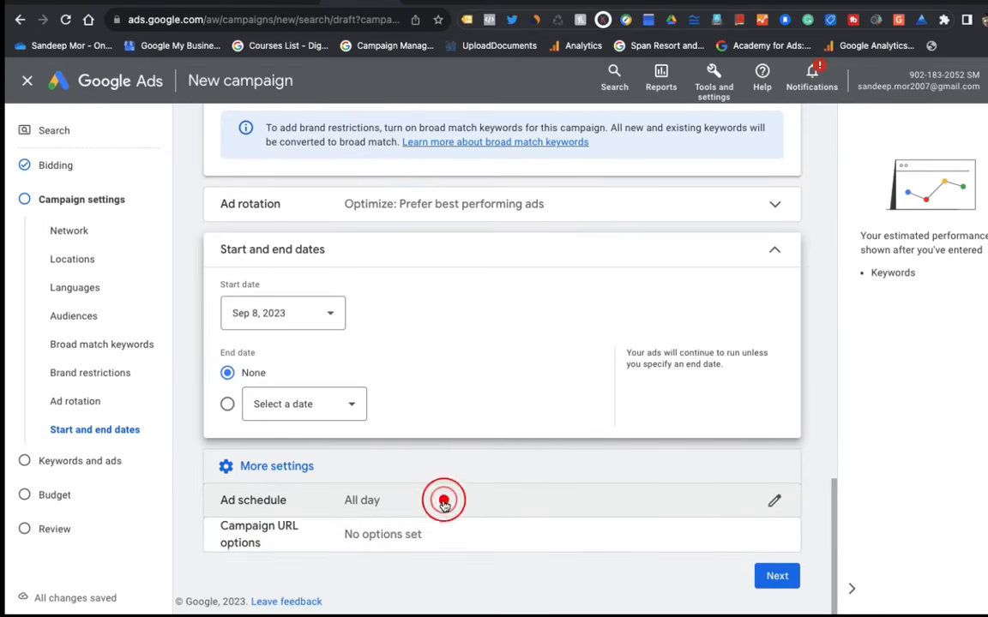
left_click(774, 506)
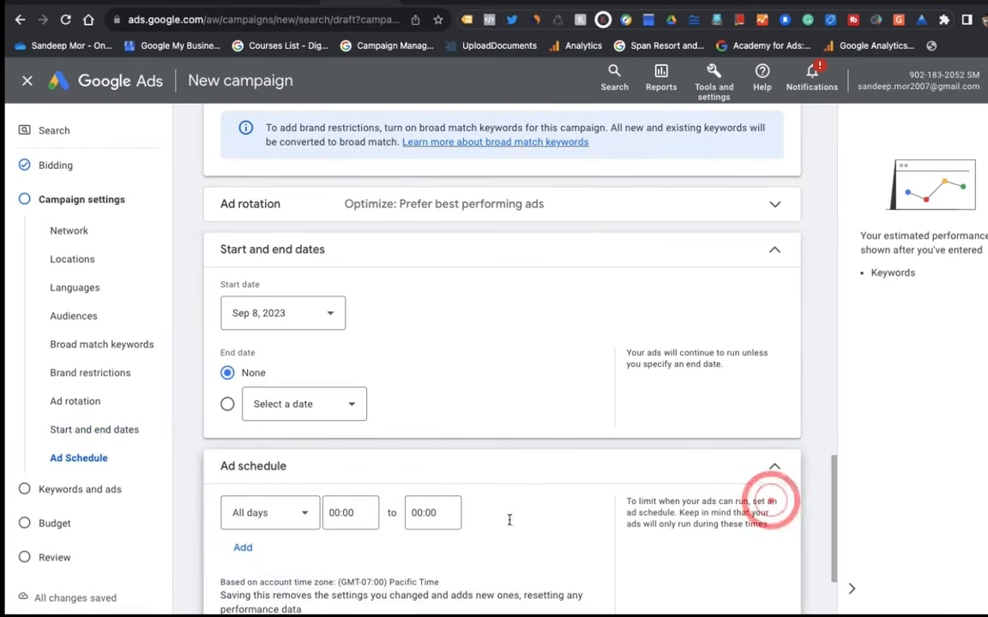
Step: Add a second entry to the ad schedule and set the first entry's day to Mondays
left_click(242, 546)
left_click(242, 459)
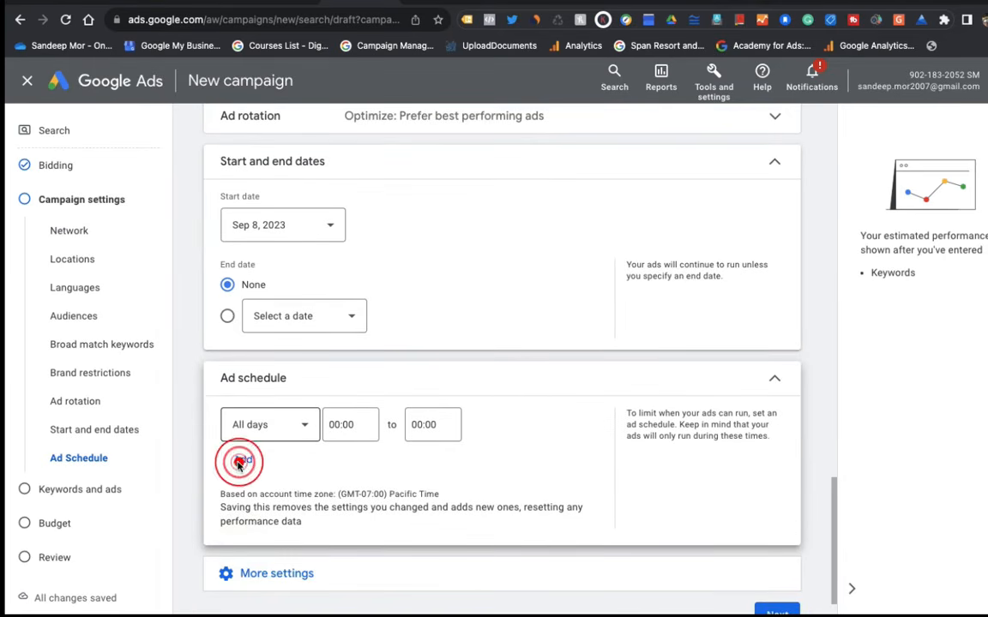
left_click(242, 463)
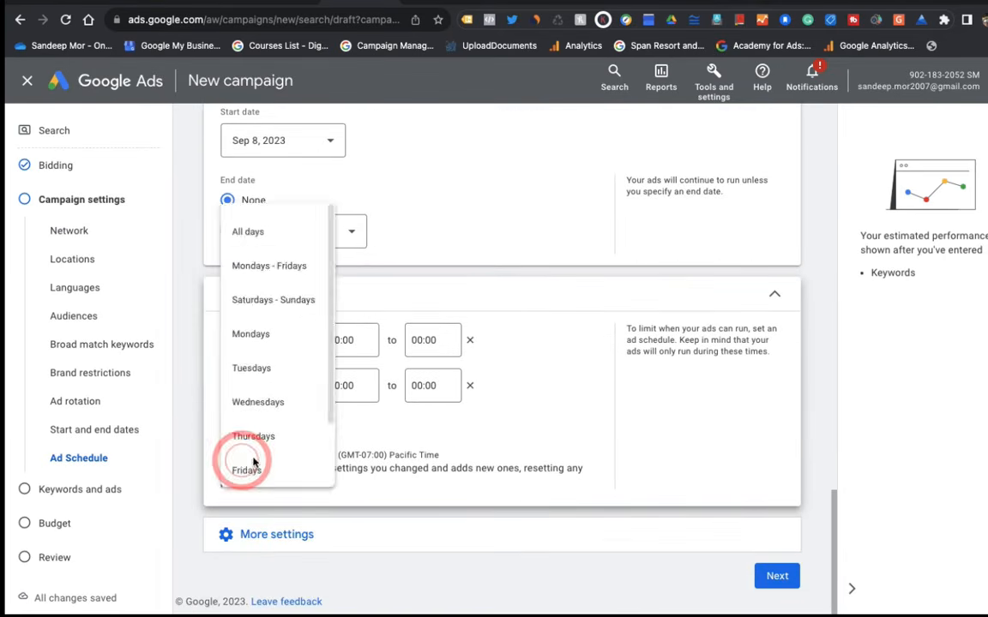
left_click(304, 349)
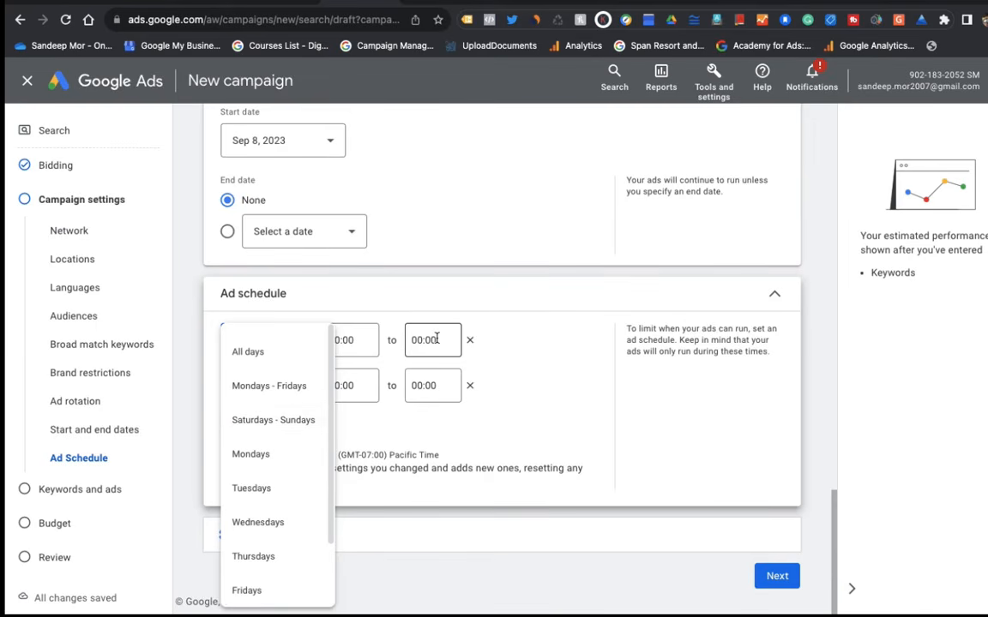
scroll(286, 543, "down", 2)
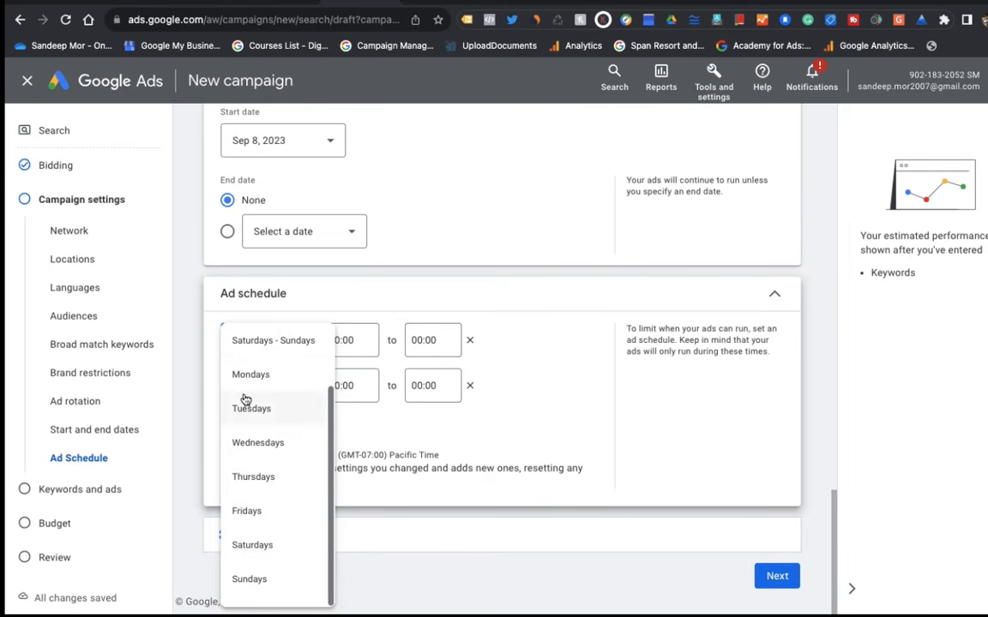
left_click(430, 454)
left_click(265, 341)
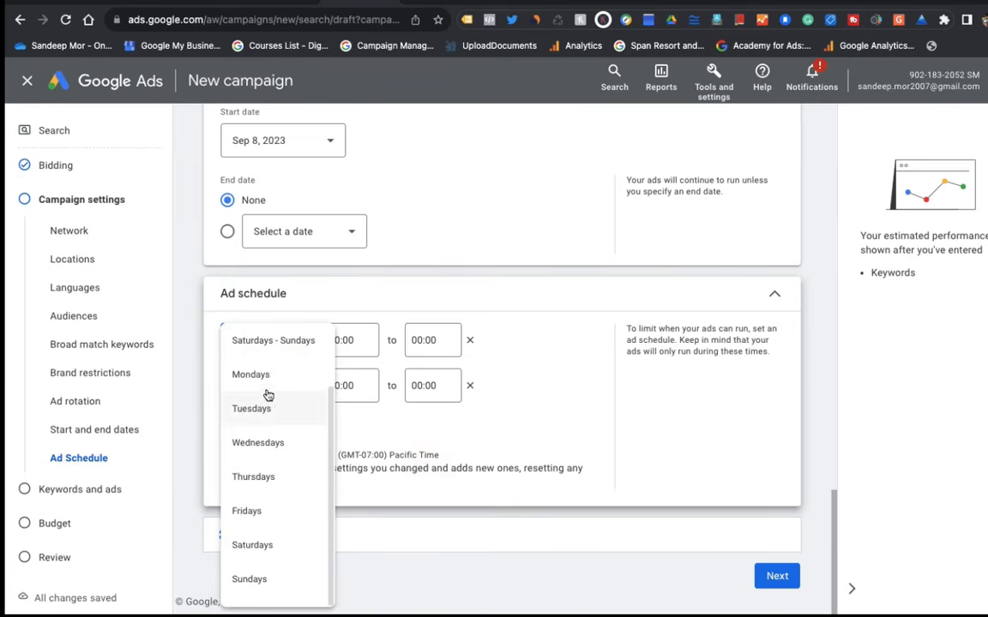
left_click(265, 376)
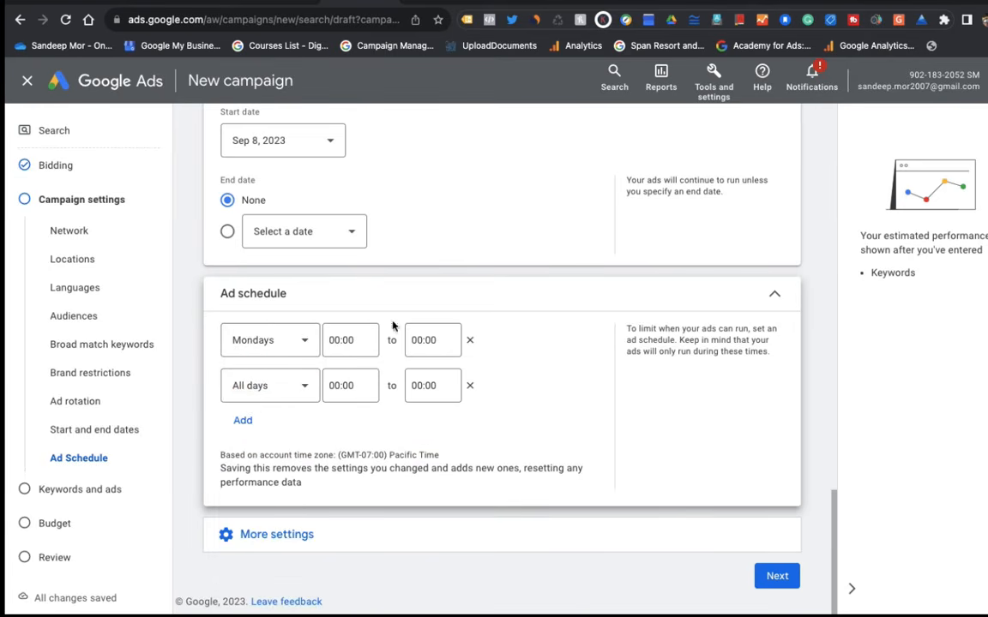
Step: Try Tuesdays as the day of the second ad schedule entry, and set it to Wednesdays instead
left_click(261, 384)
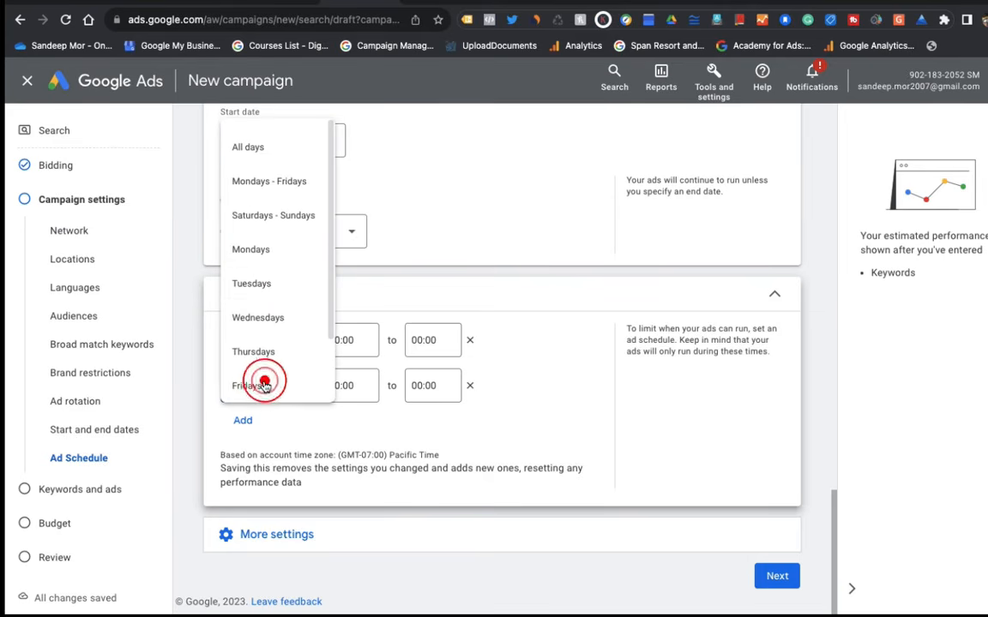
left_click(266, 283)
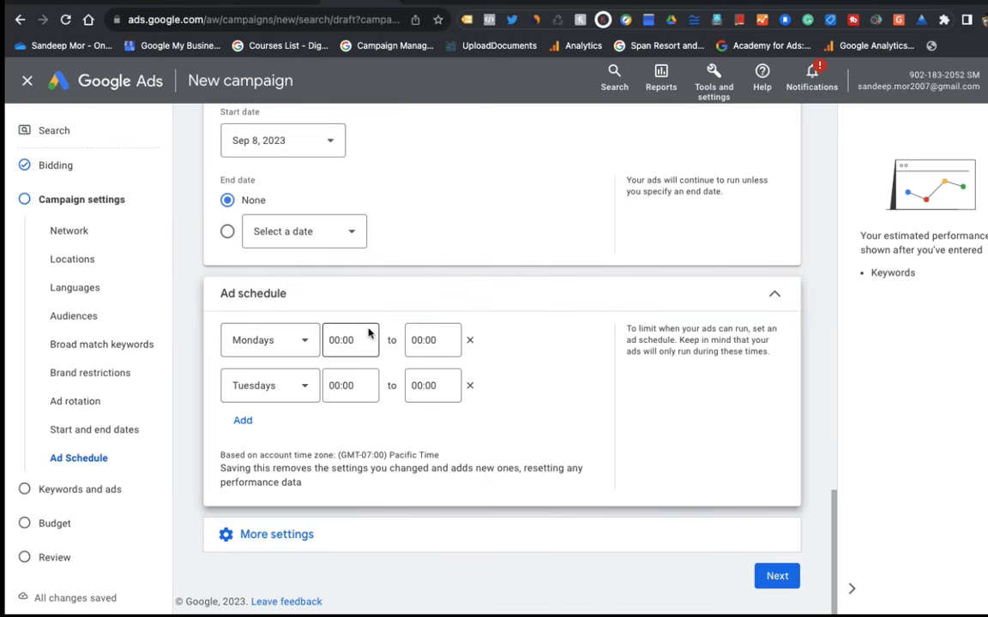
left_click(306, 390)
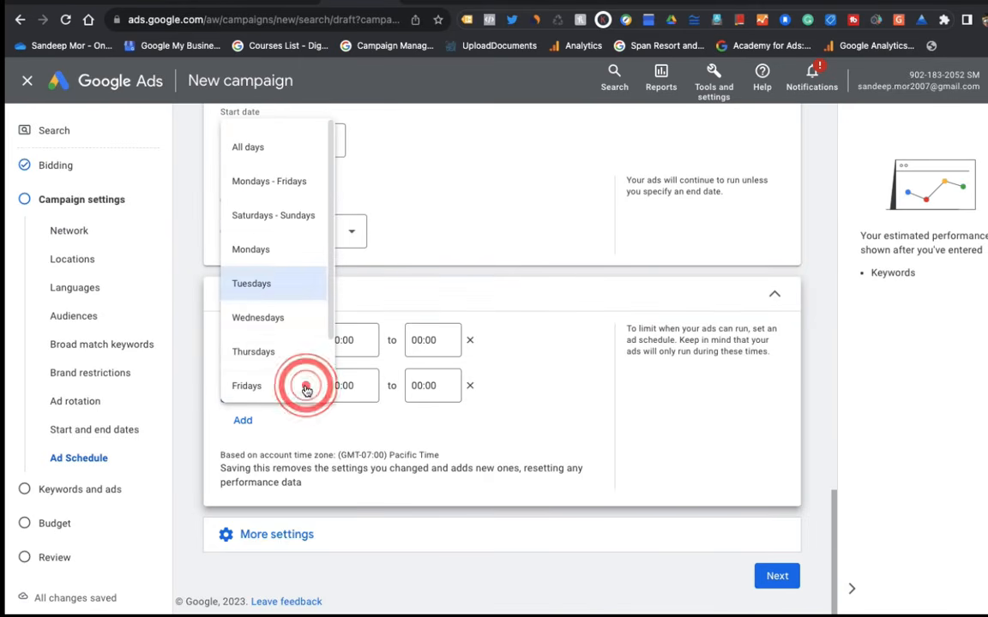
left_click(260, 319)
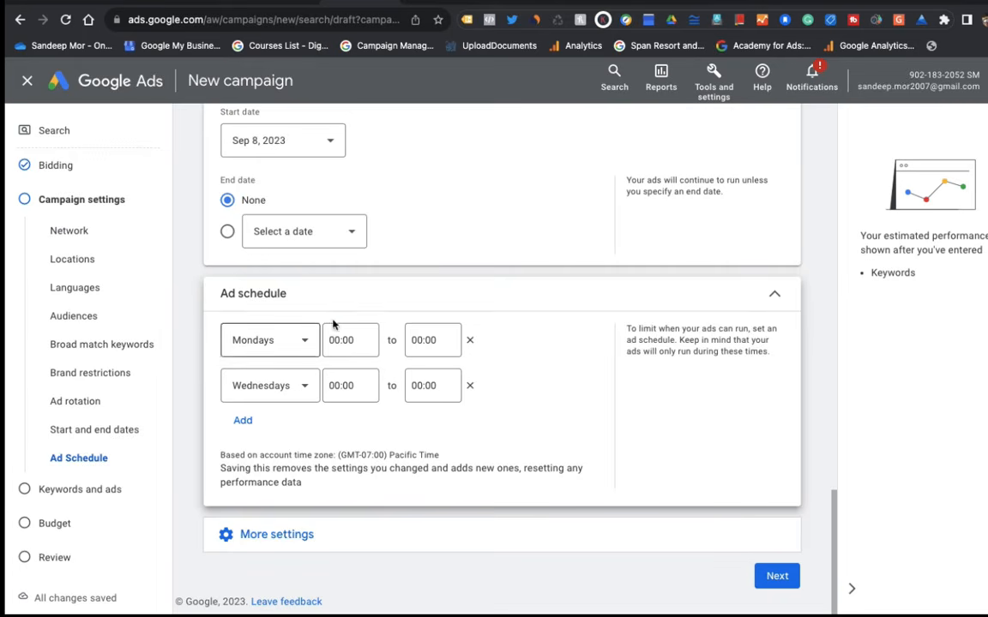
Step: Add a third ad schedule entry with the day set to Wednesdays, and check the entries' time fields
left_click(267, 534)
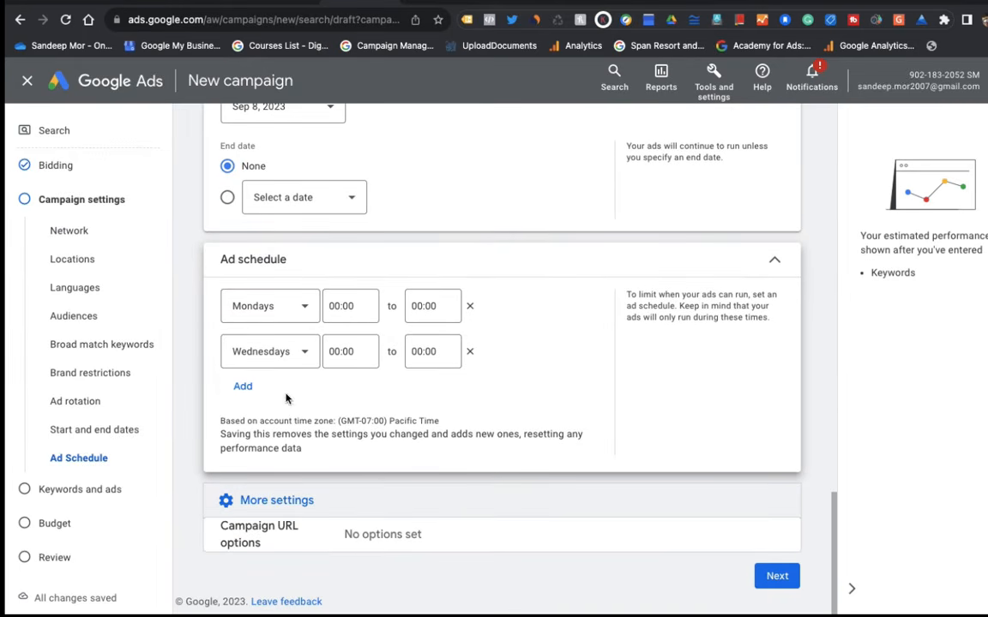
left_click(242, 384)
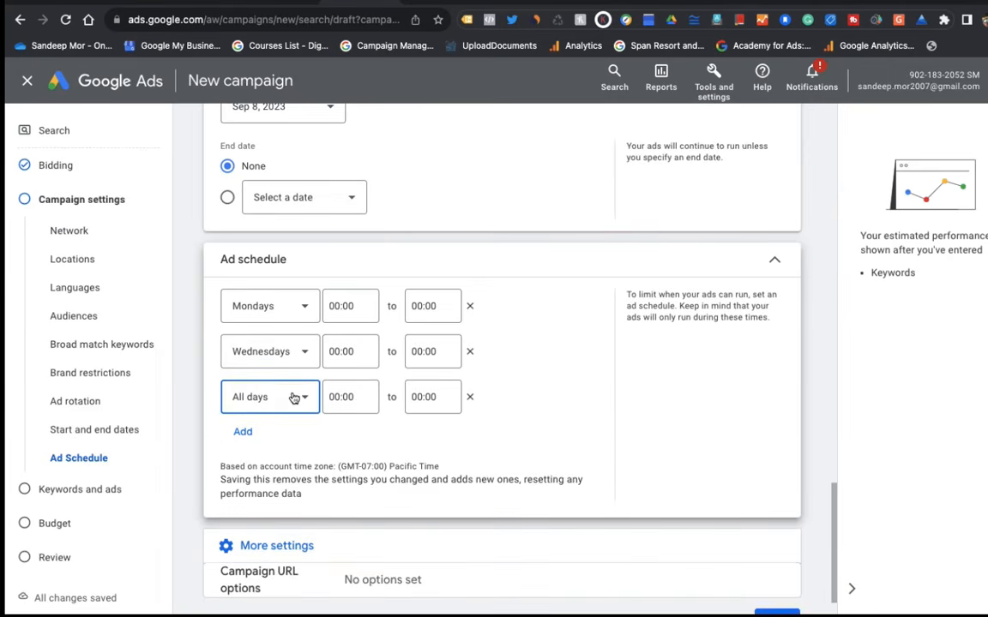
left_click(292, 395)
left_click(285, 327)
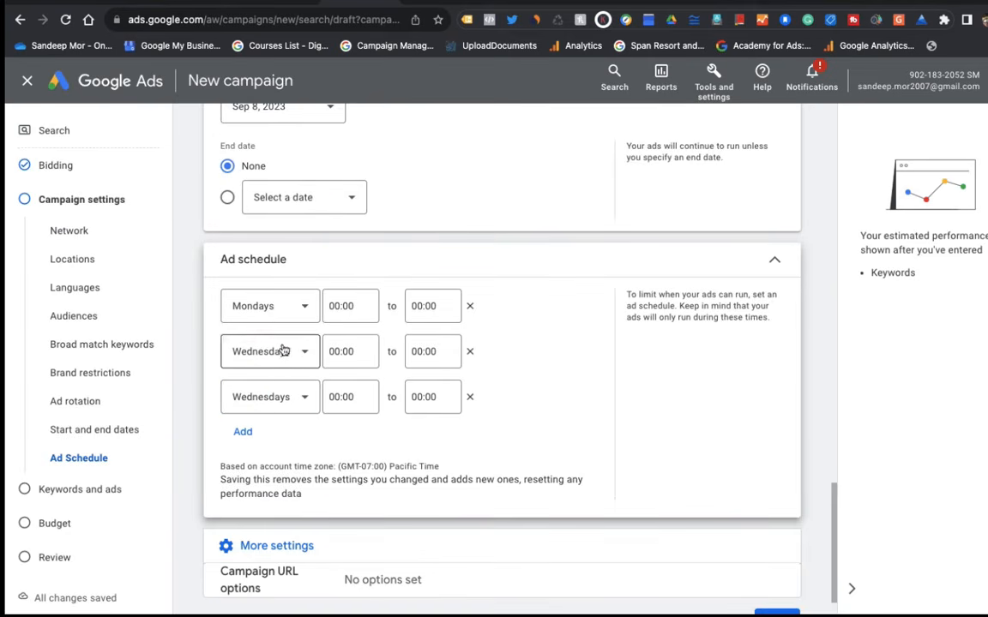
left_click(337, 360)
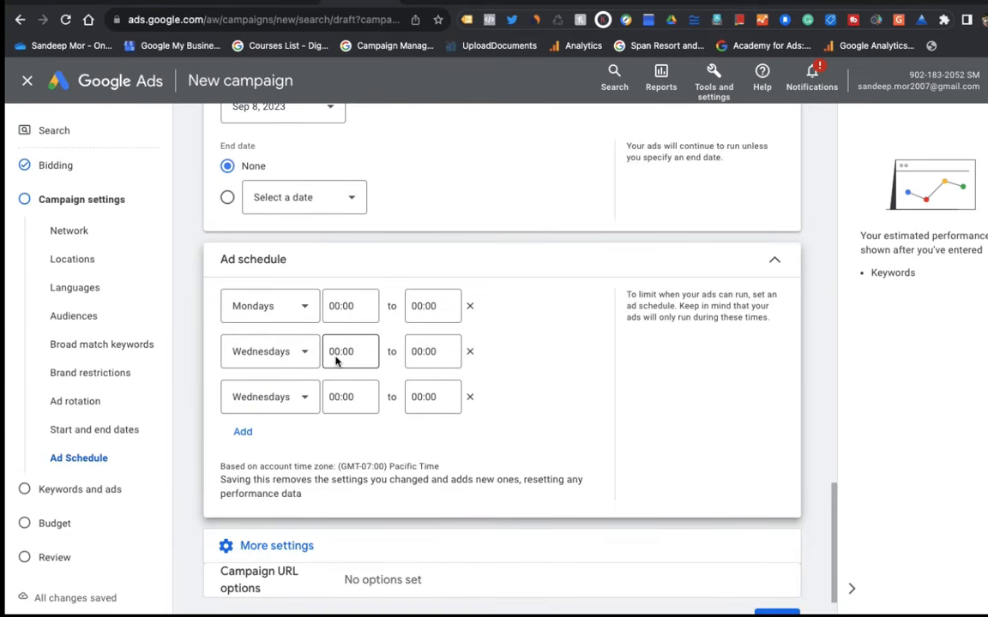
key("Tab")
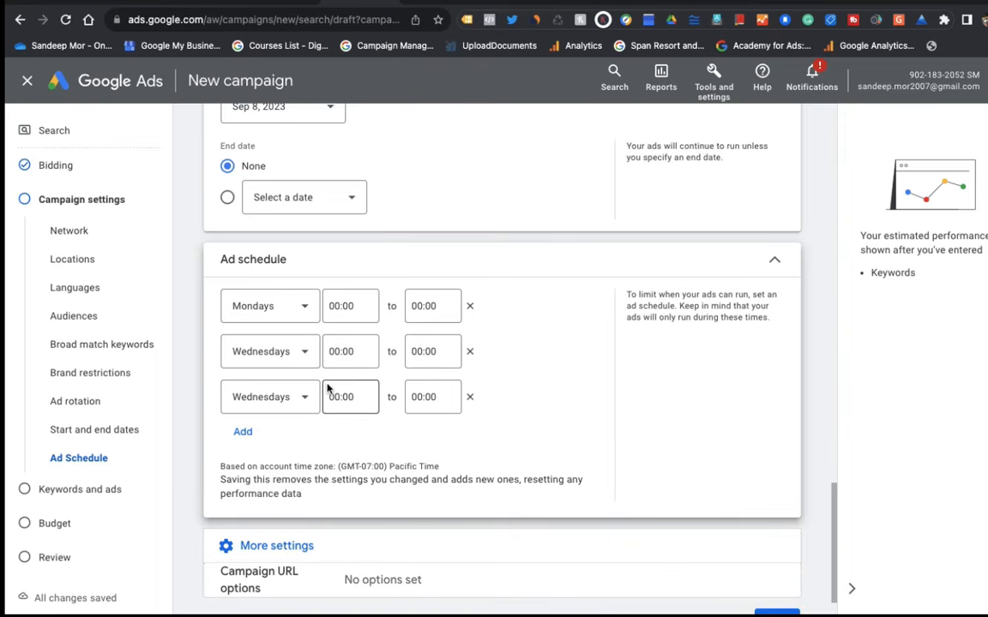
left_click(450, 396)
Step: Open the Campaign URL options, review the tracking and parameter fields, and continue to Keywords and ads
scroll(374, 444, "down", 1)
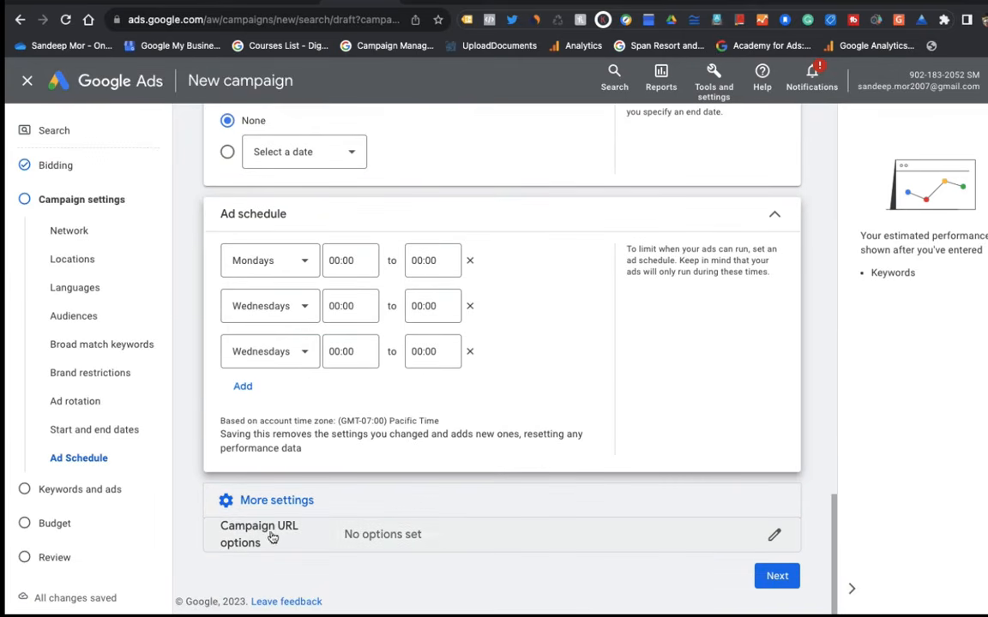
left_click(449, 536)
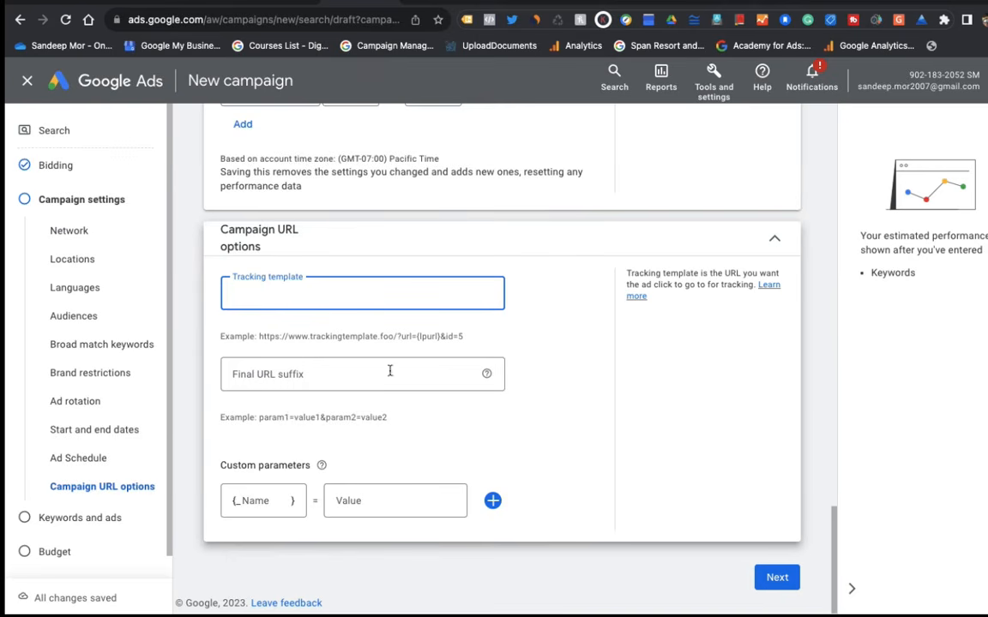
scroll(603, 377, "down", 1)
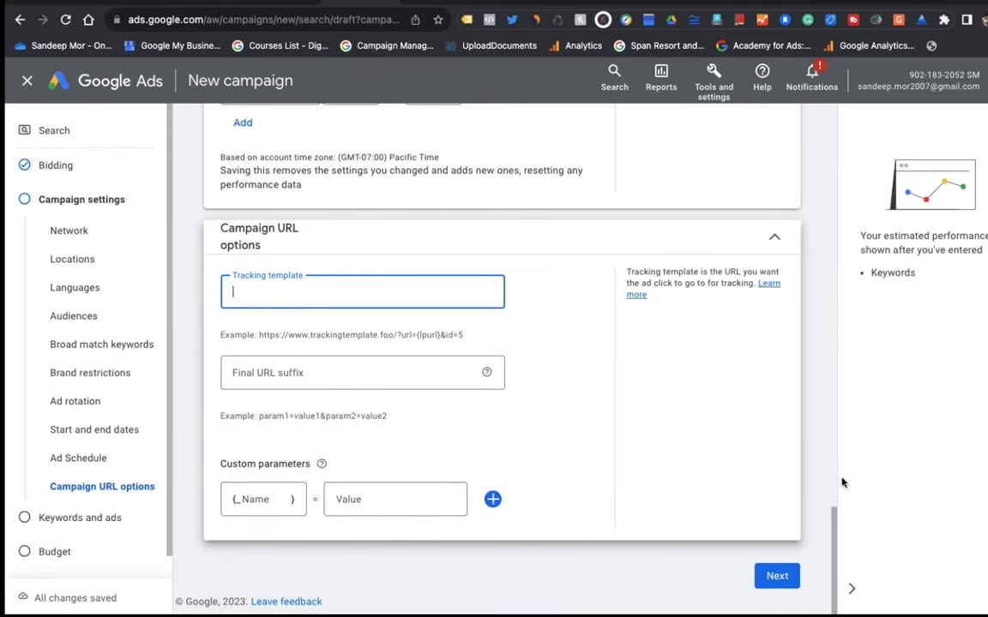
left_click(777, 576)
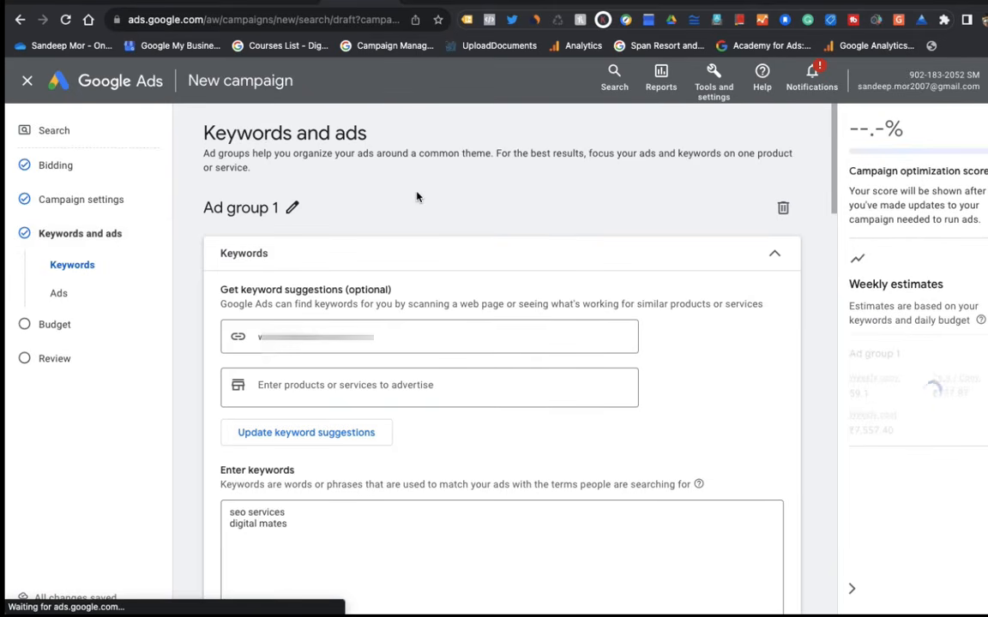
scroll(343, 253, "down", 1)
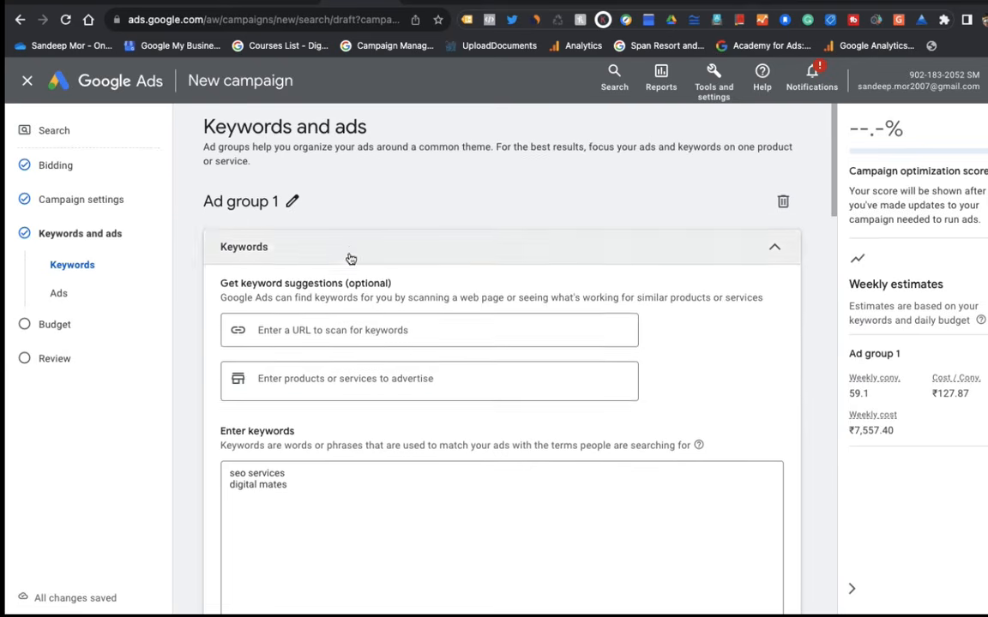
left_click(291, 172)
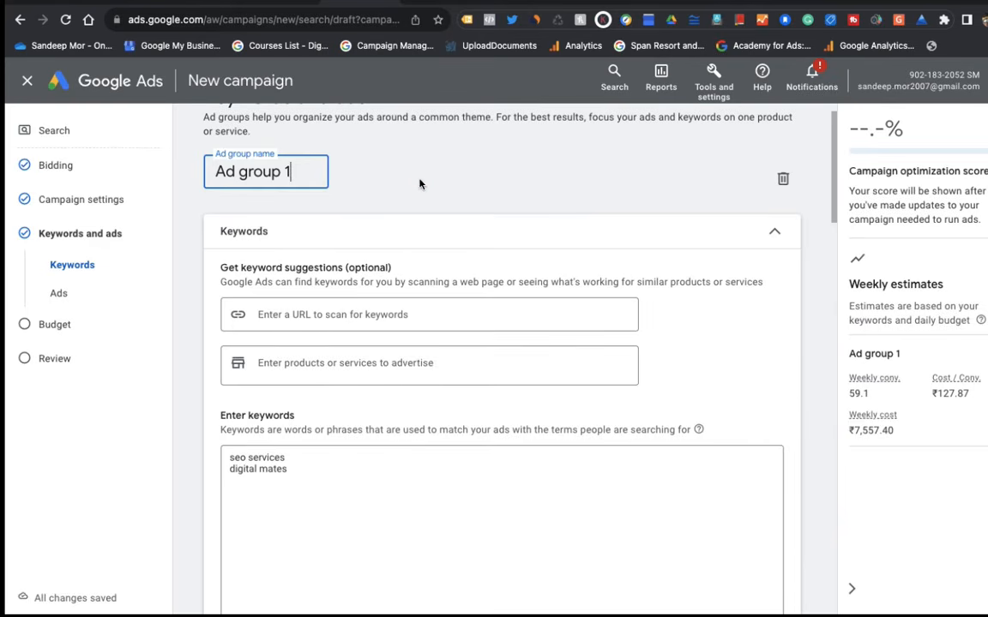
left_click(381, 167)
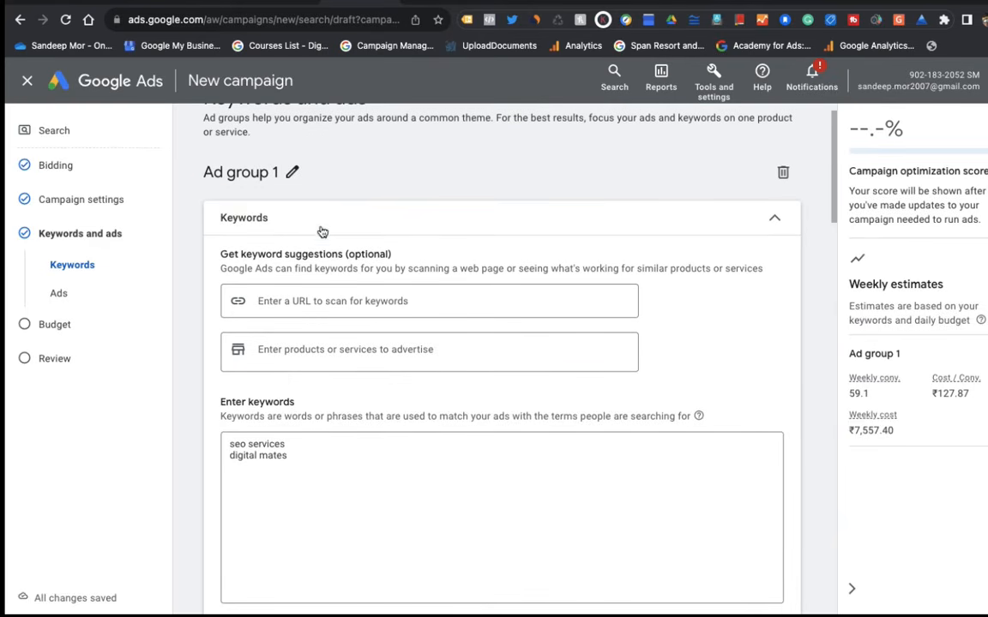
scroll(319, 222, "up", 1)
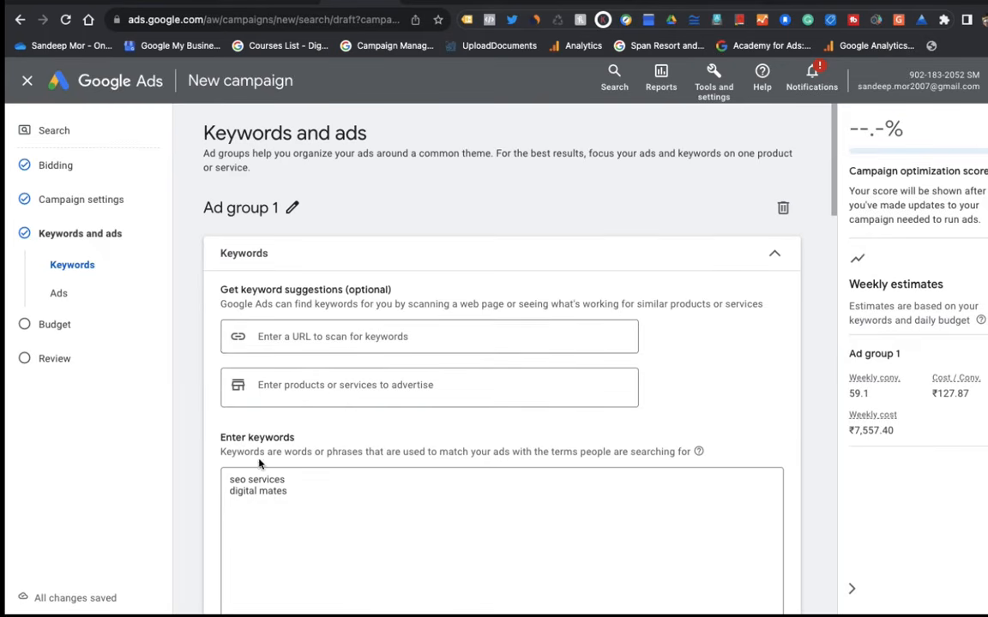
Step: Generate keyword suggestions for the product or service "resort in goa" and replace the current keywords with them
left_click(287, 385)
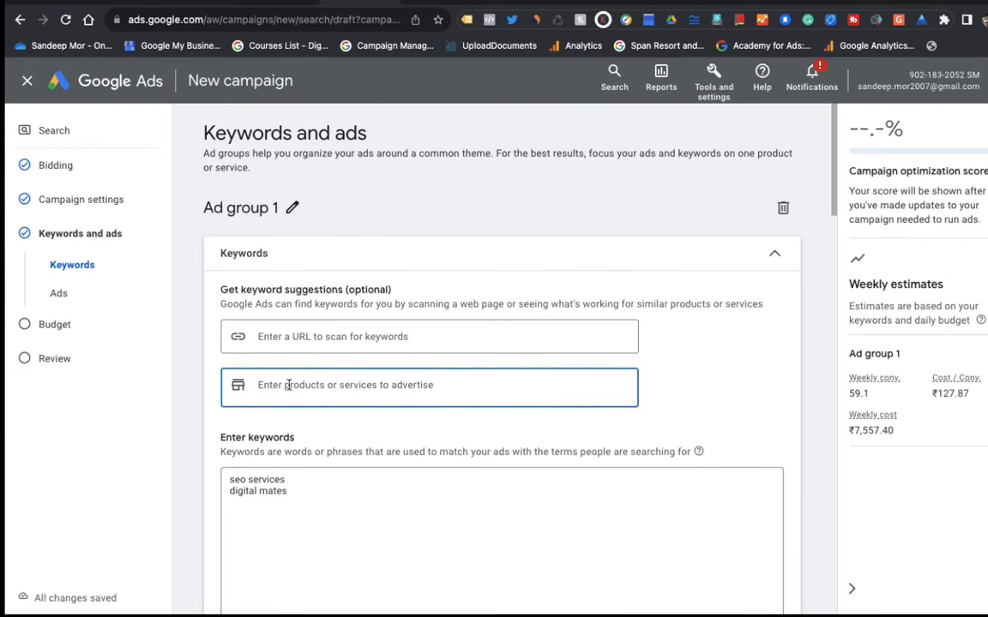
type("resort in mu")
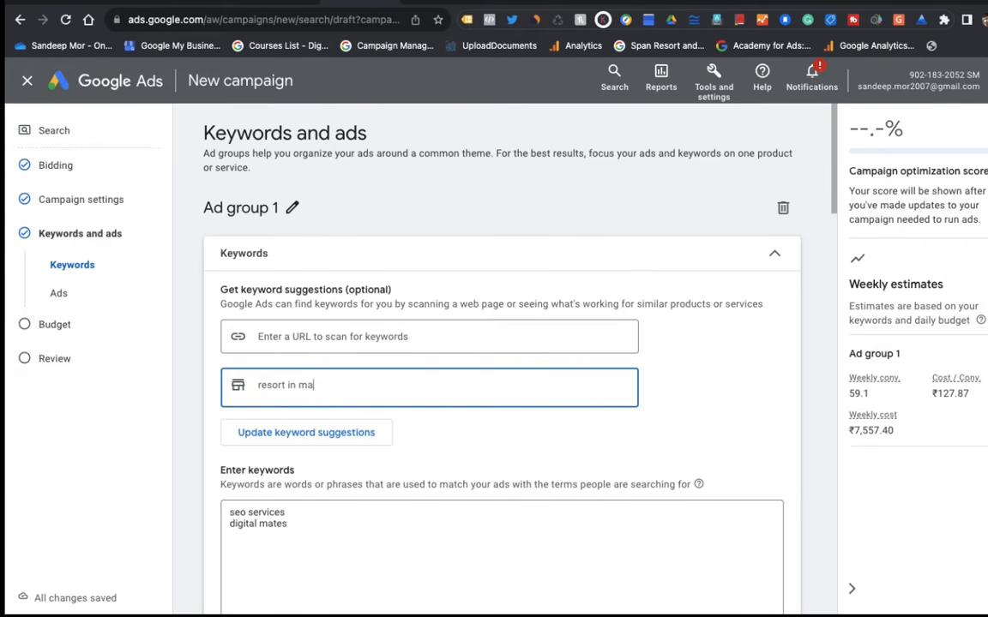
key("BackSpace")
key("BackSpace")
type("goa")
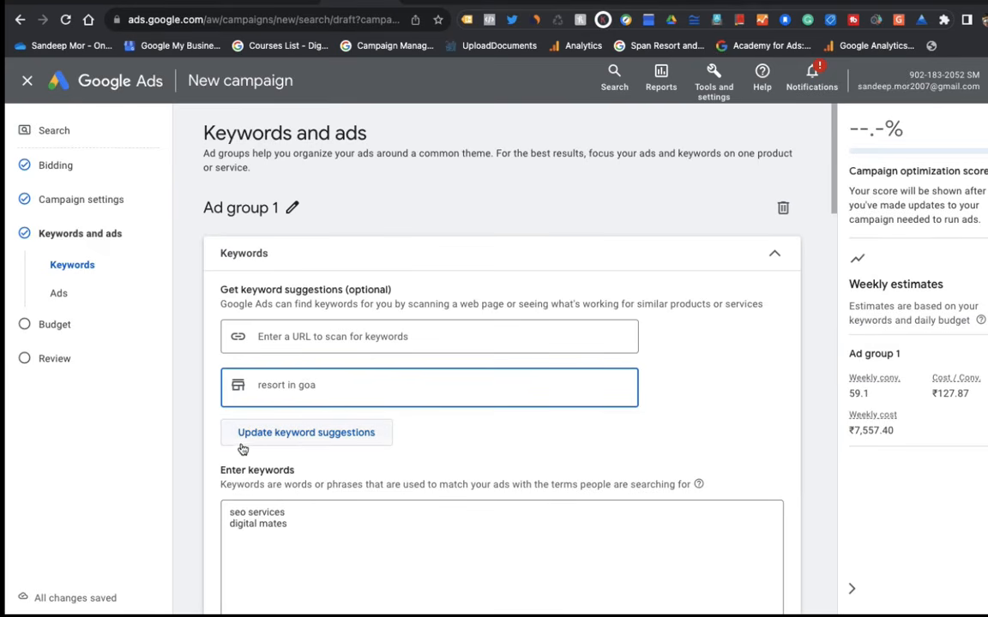
left_click(370, 436)
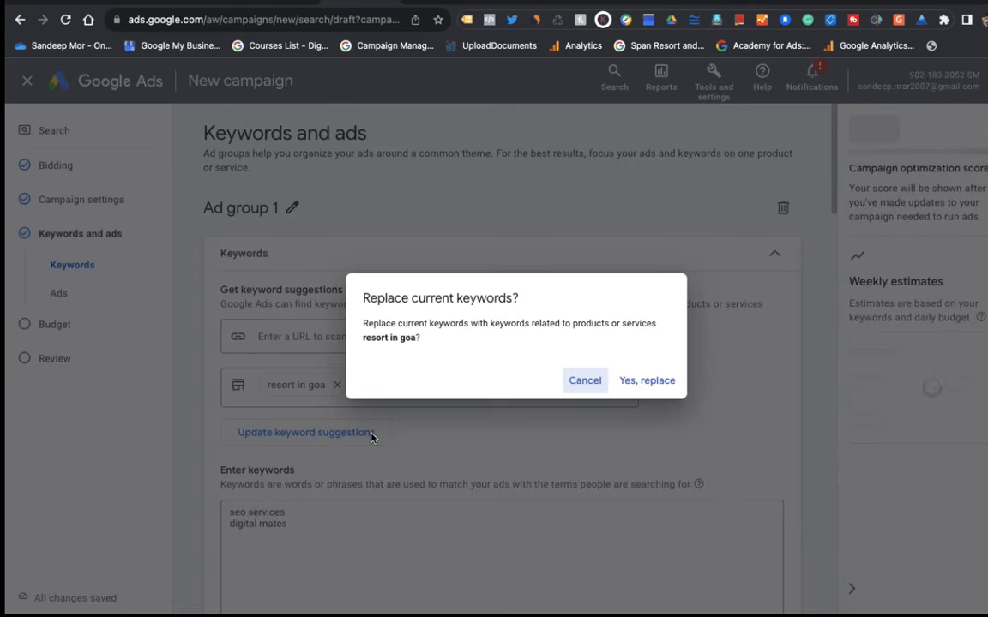
left_click(663, 382)
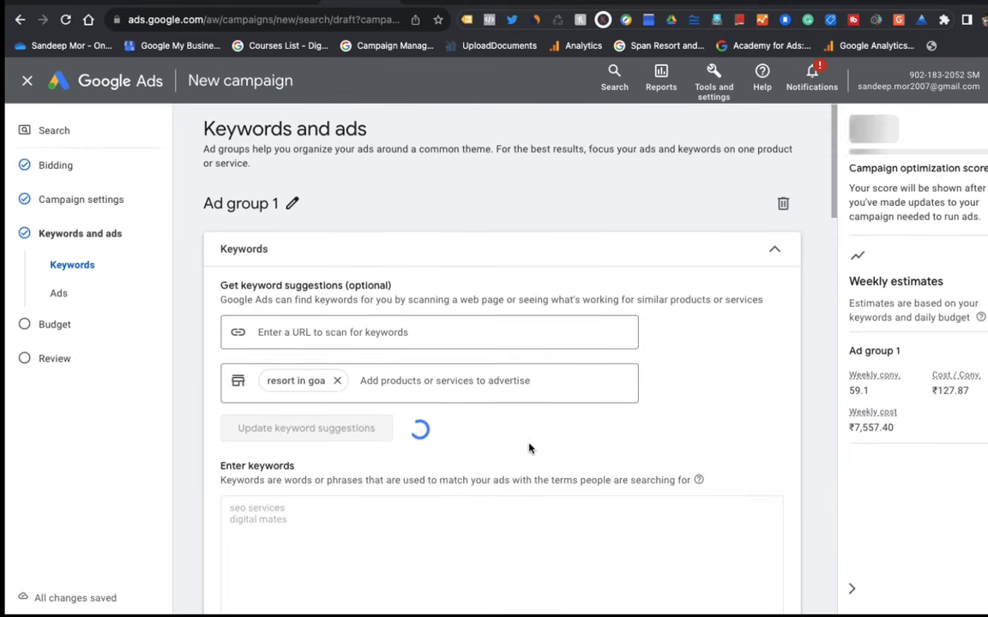
Step: Add "family resort in goa" as a second product or service, update the keyword suggestions, and replace the current keywords
scroll(515, 451, "down", 4)
scroll(529, 442, "down", 1)
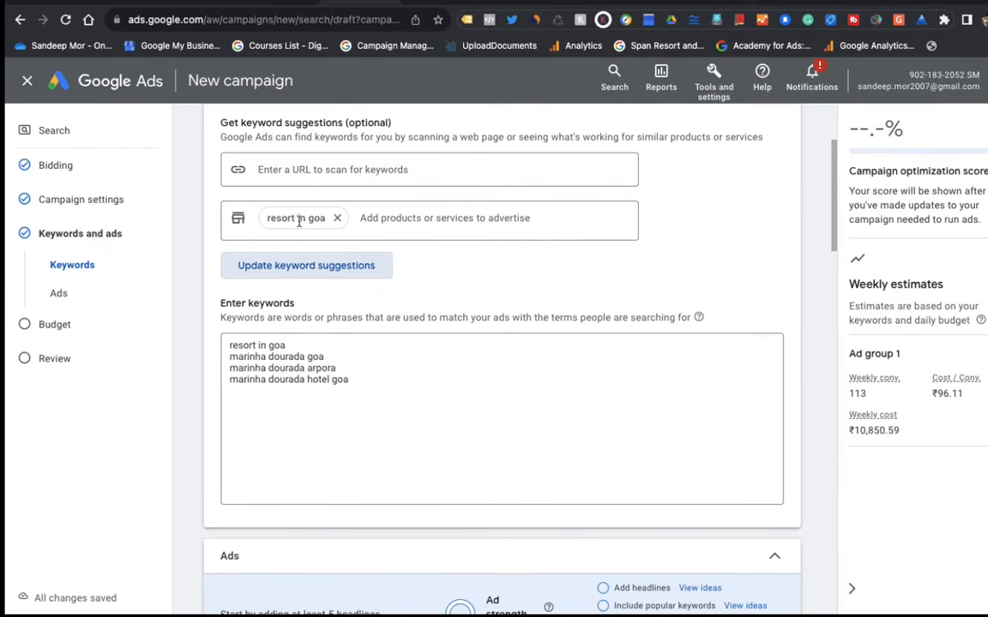
left_click(390, 220)
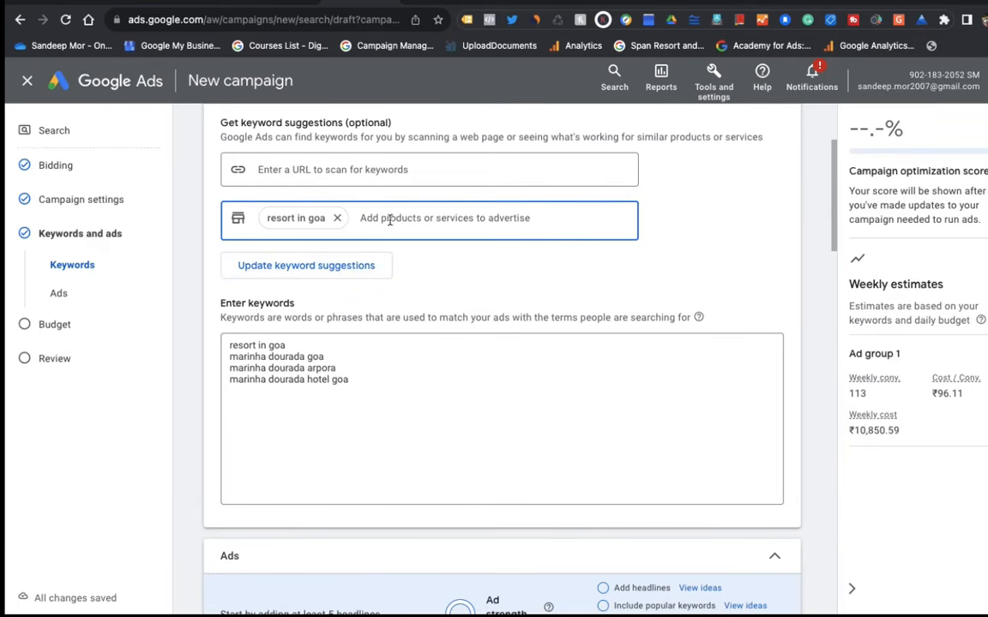
type("family")
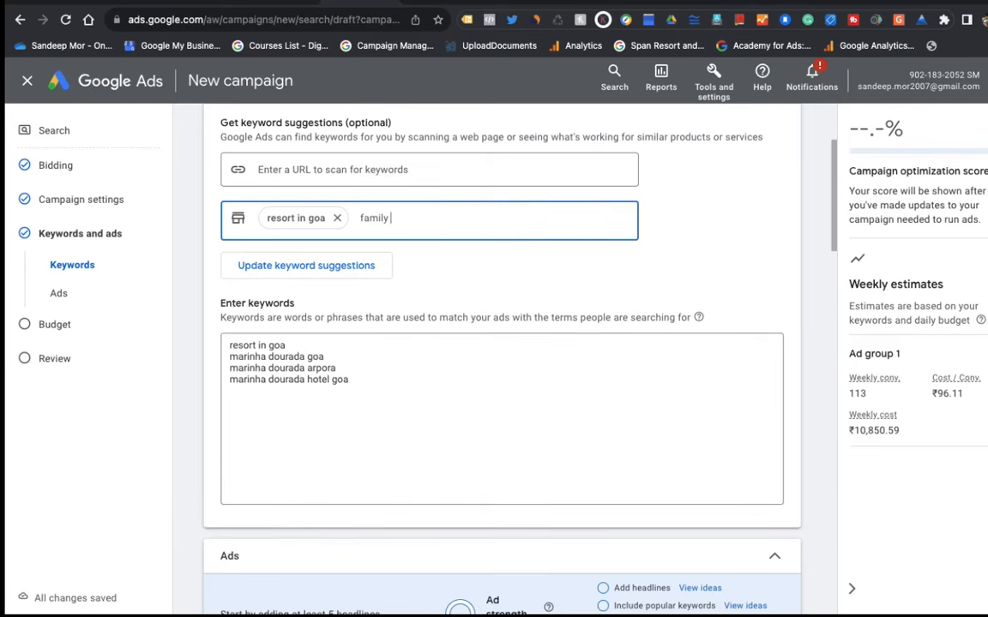
type(" resort in goa")
key("Return")
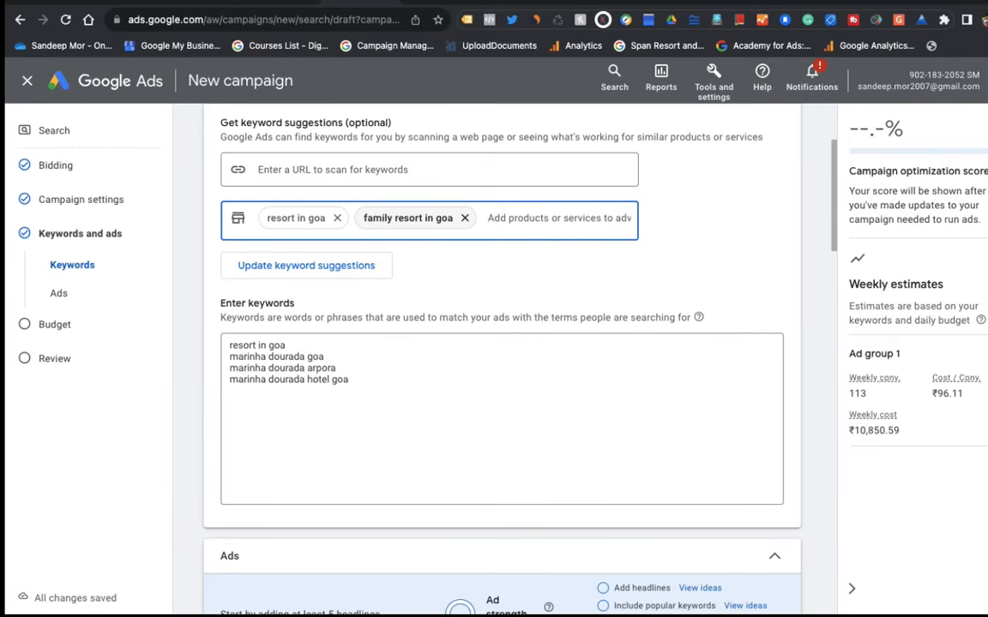
left_click(303, 268)
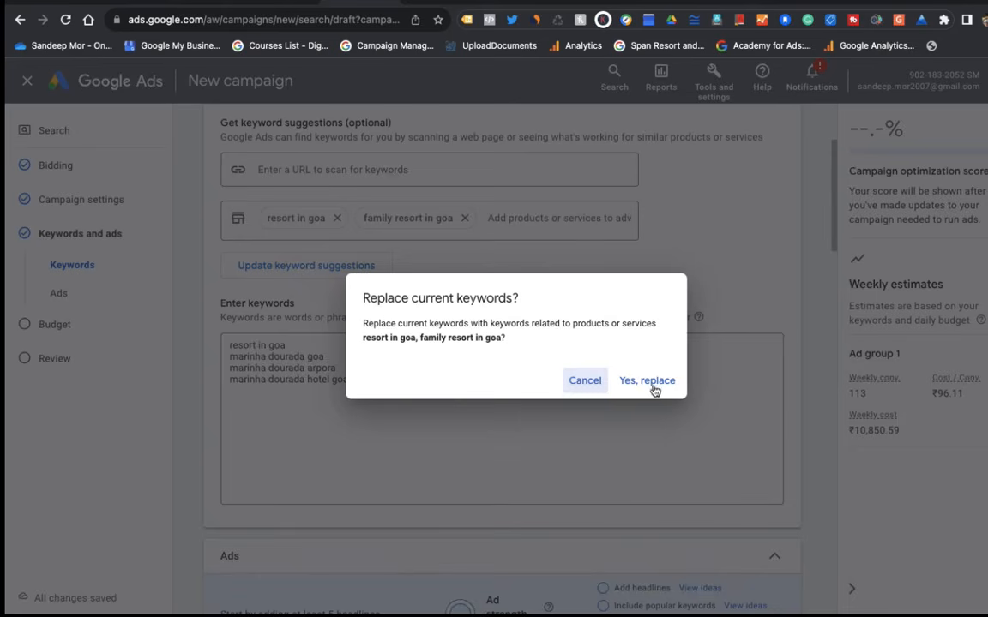
left_click(650, 383)
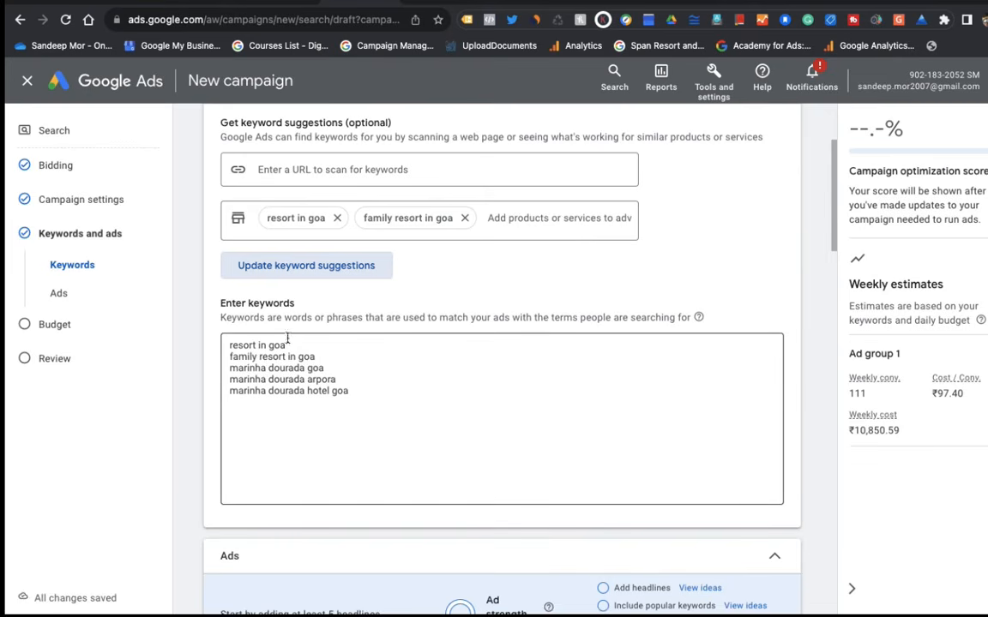
Step: Add "hotel in goa" to the advertised products or services, and replace the keywords with the updated suggestions
left_click(515, 220)
type("hot")
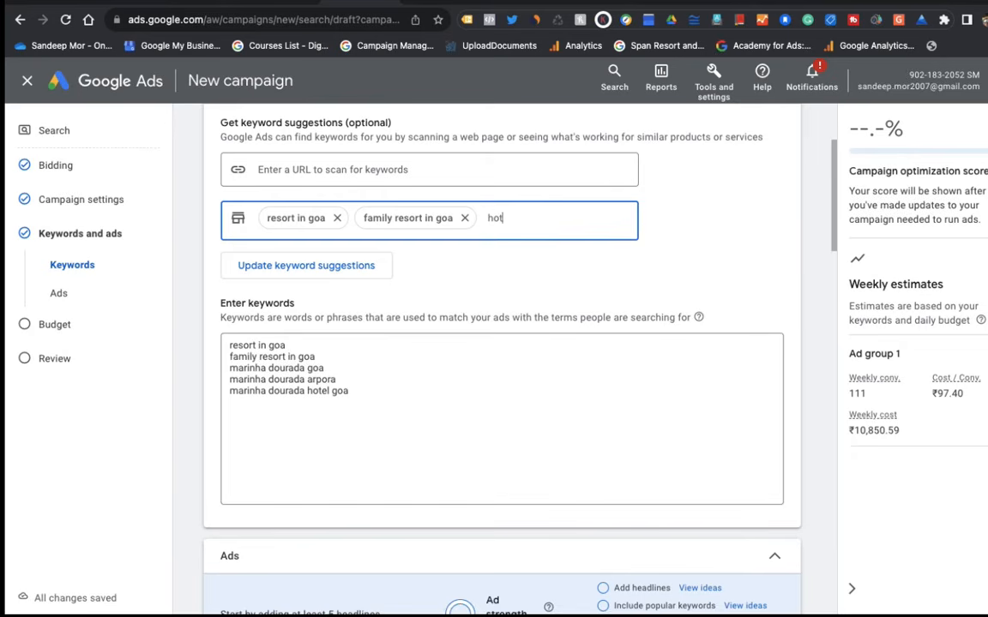
type("el in goa")
key("Return")
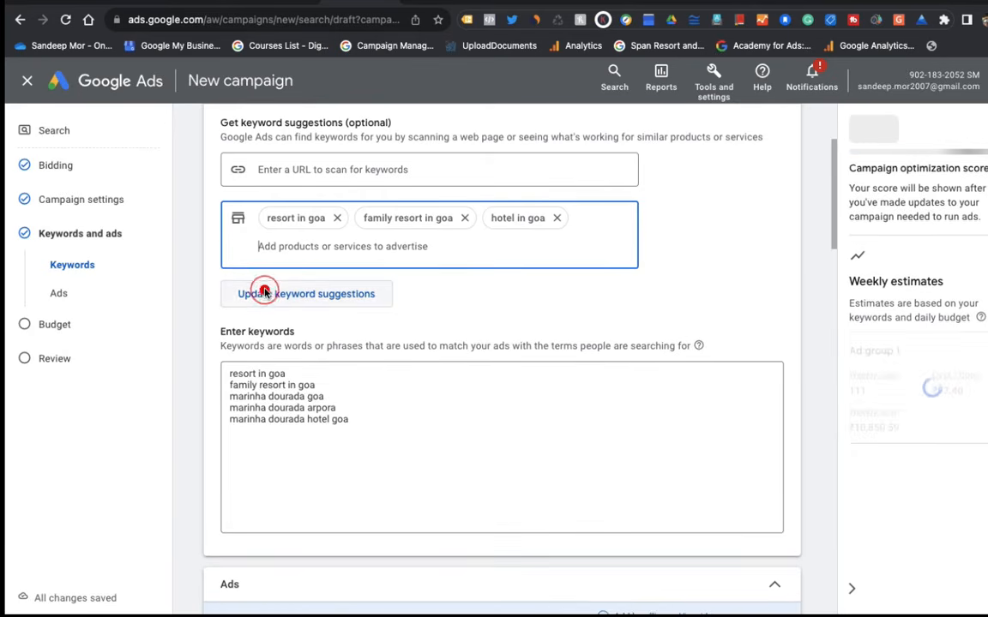
left_click(265, 292)
left_click(647, 380)
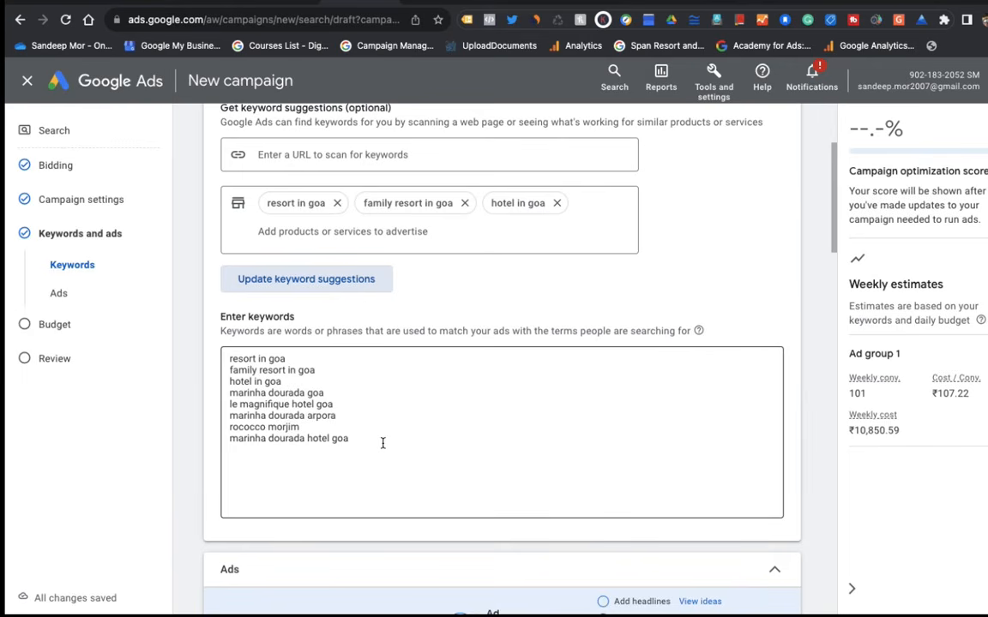
Step: Locate Keyword Planner among the planning tools, and return to the ad group's keywords
left_click(717, 87)
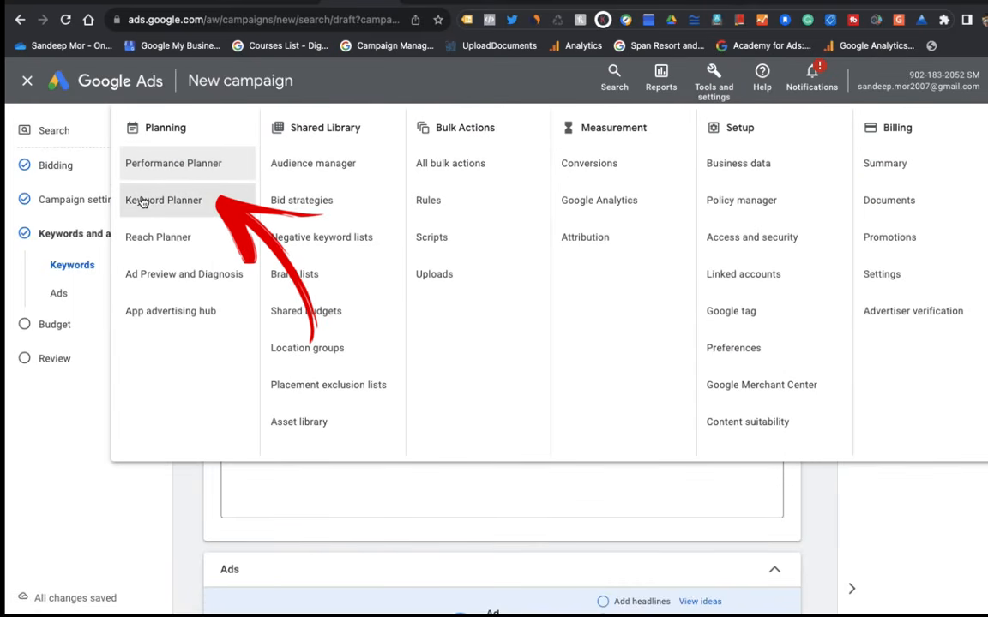
left_click(95, 497)
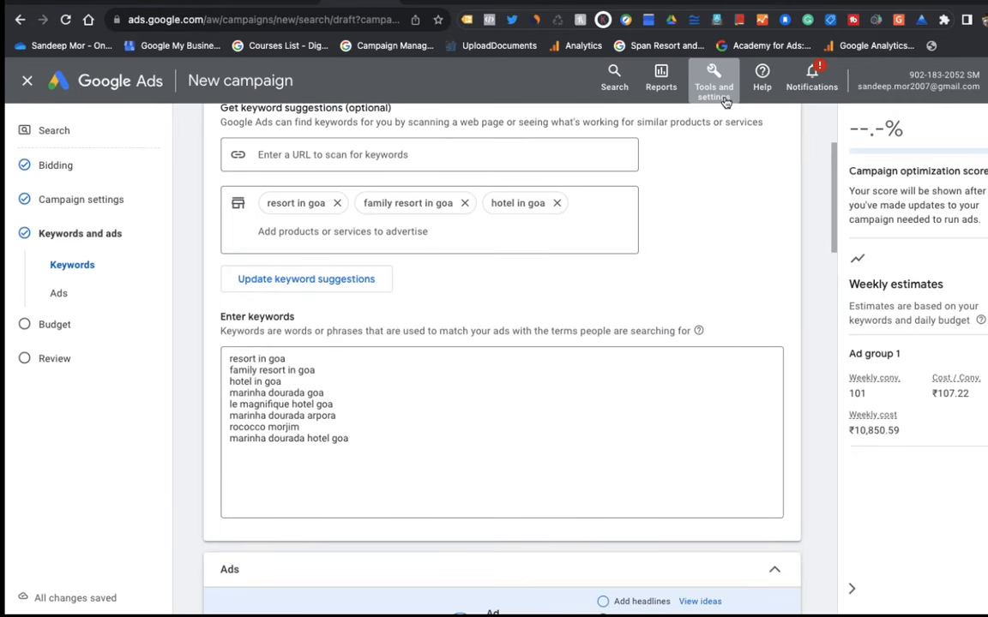
Step: Compare the desktop and mobile previews of the ad, and turn off ad highlighting in the mobile preview
scroll(383, 489, "down", 5)
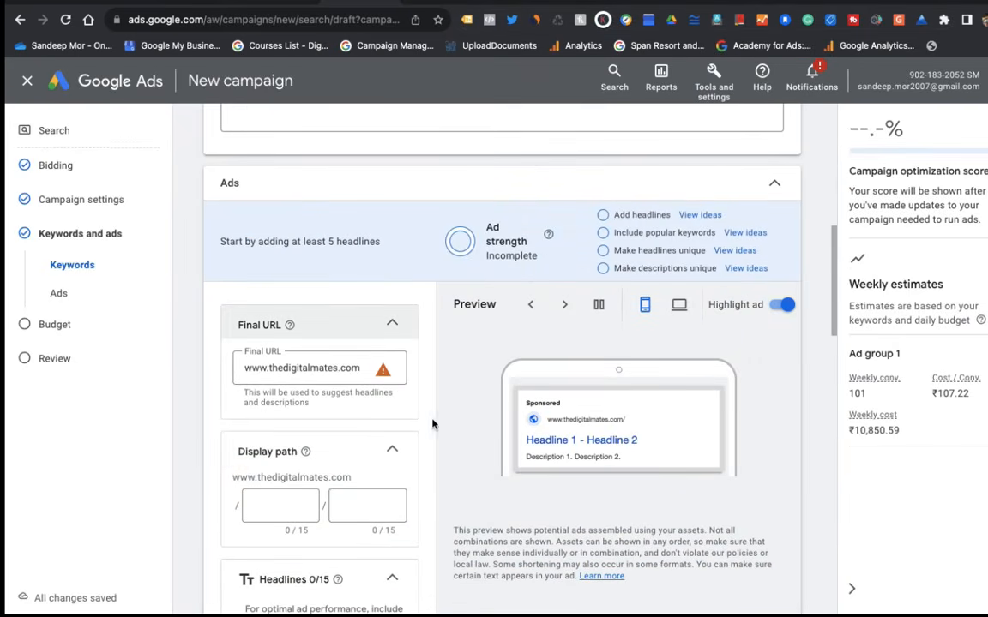
scroll(466, 440, "down", 1)
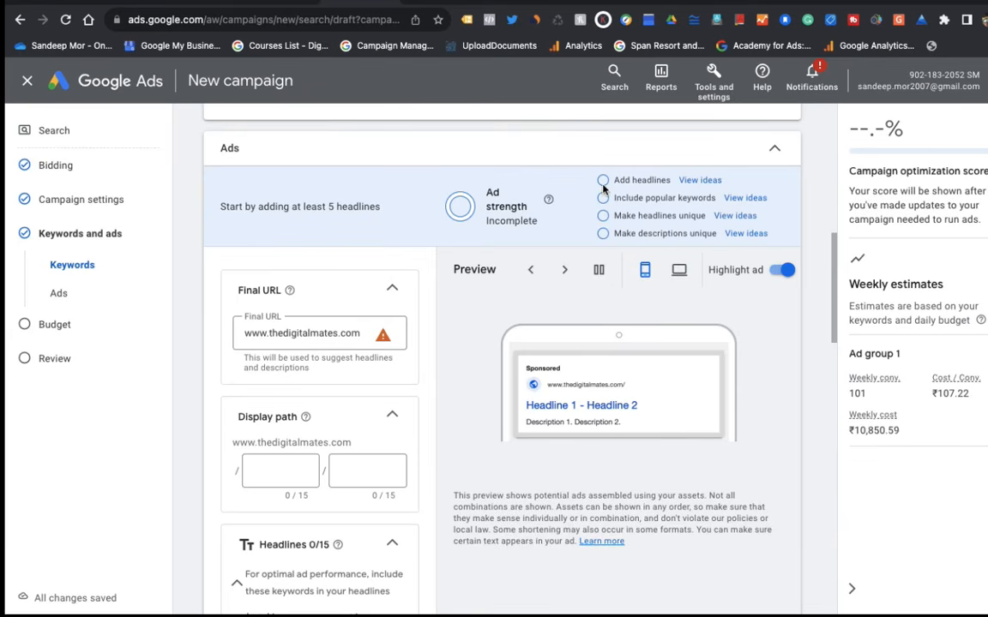
scroll(416, 320, "down", 1)
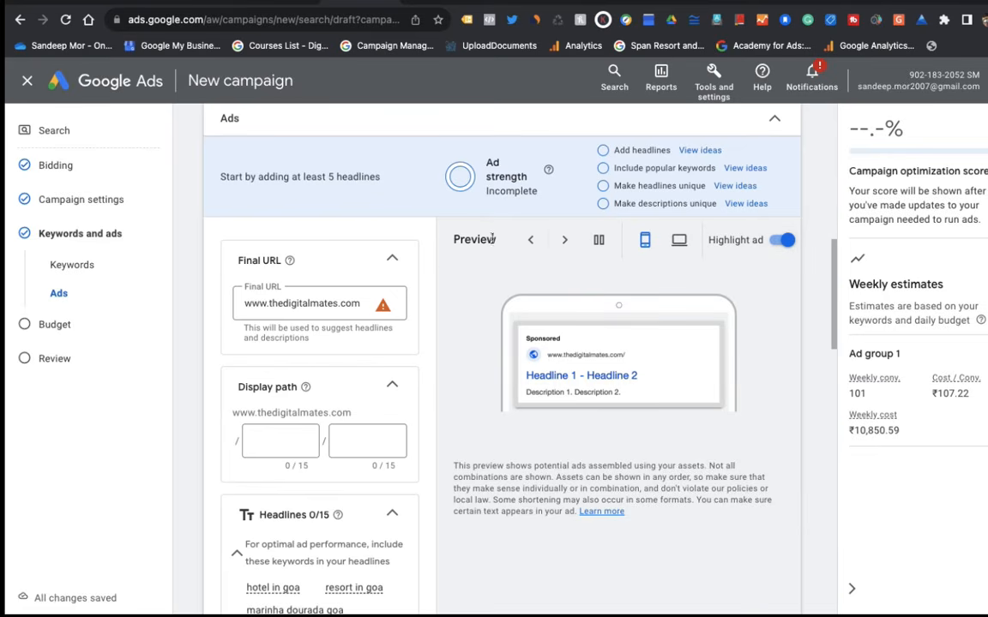
left_click(534, 243)
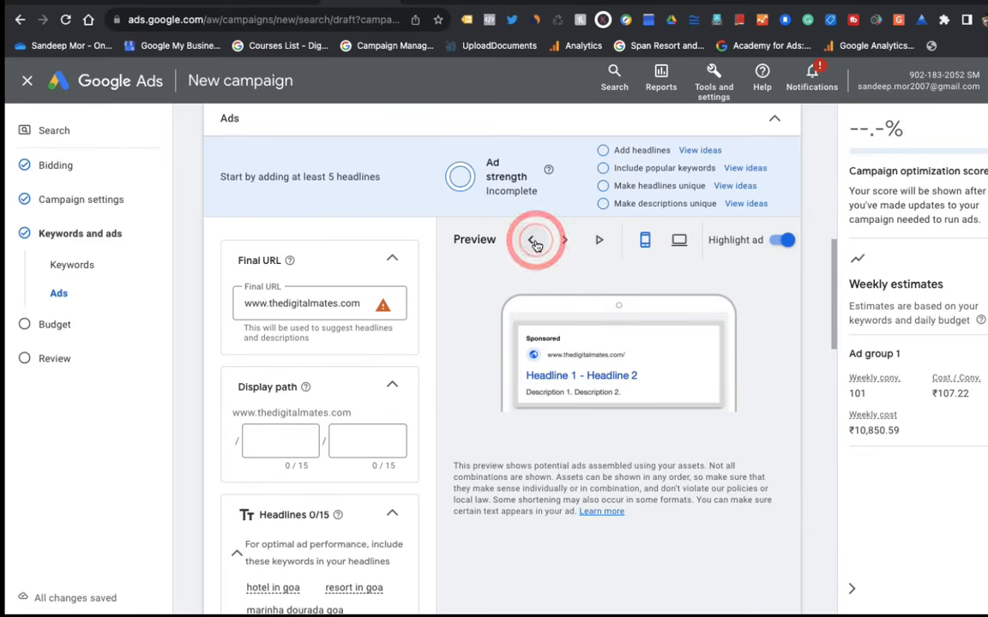
left_click(568, 243)
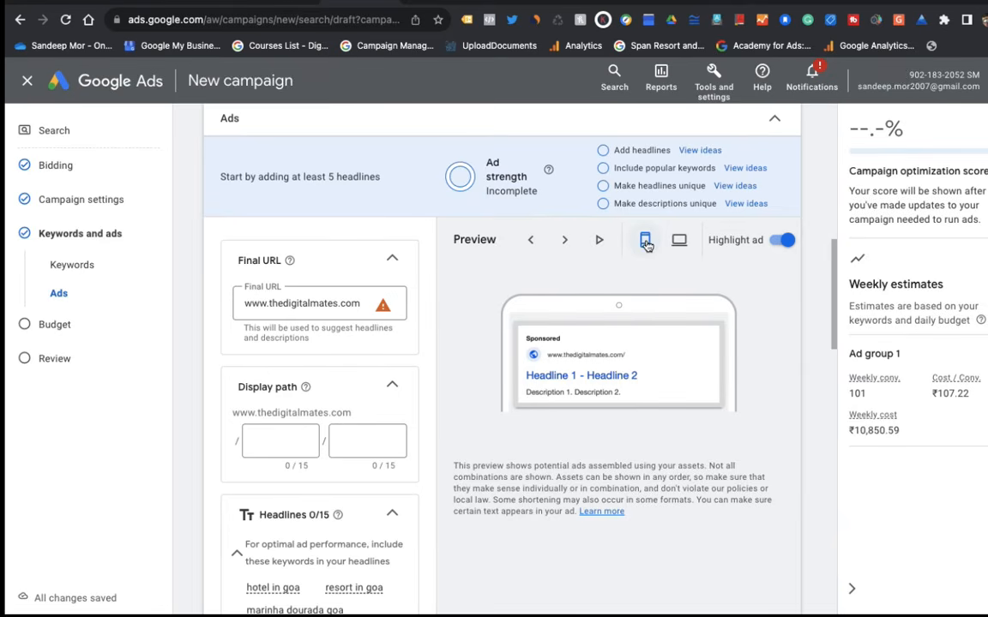
left_click(683, 244)
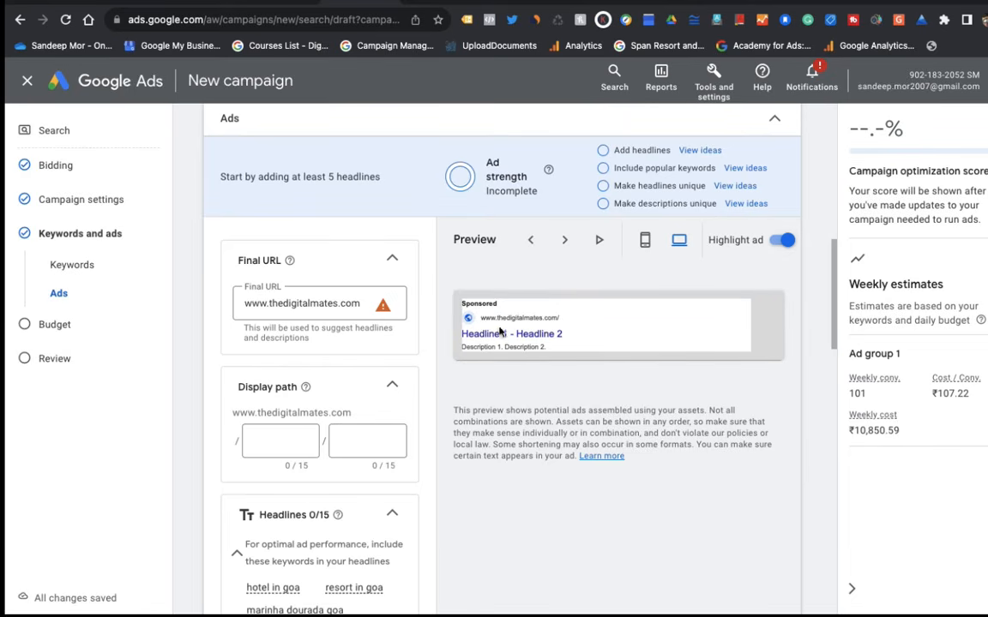
left_click(645, 240)
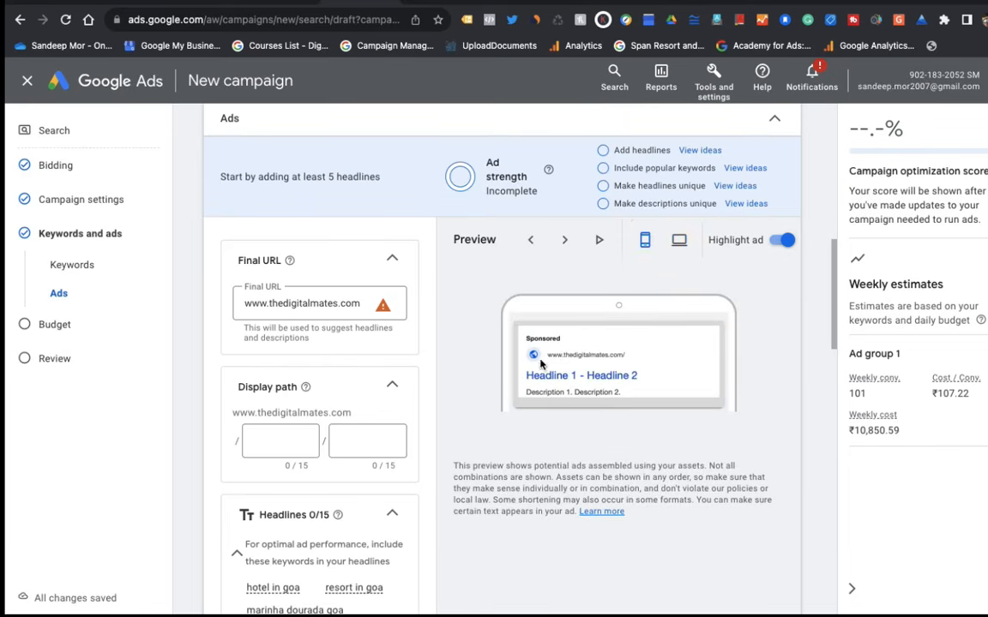
left_click(780, 240)
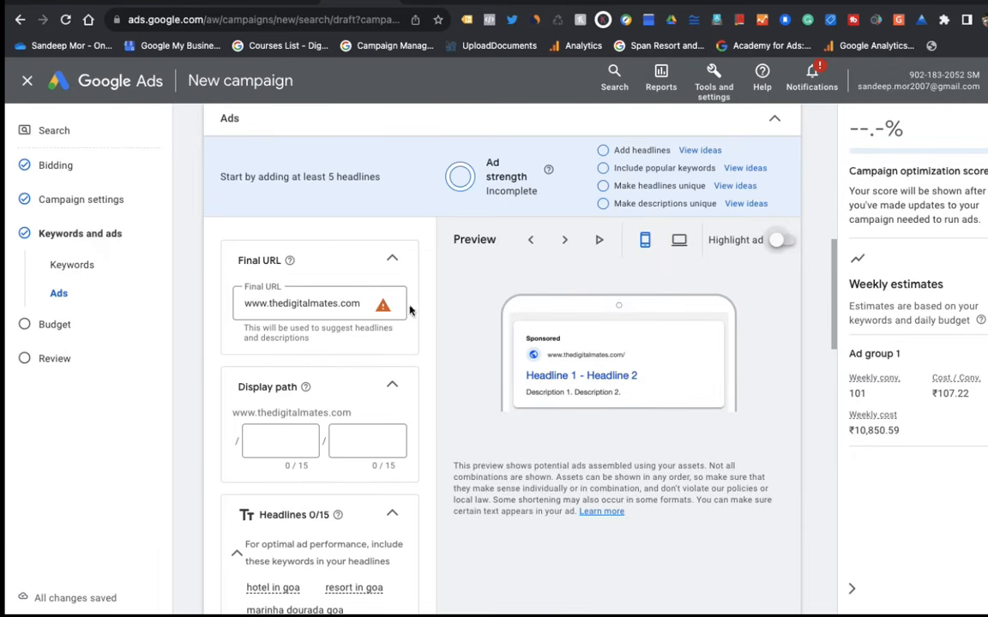
Step: Set the ad's display path to "resort" in the first part and "in Goa" in the second
scroll(274, 266, "down", 2)
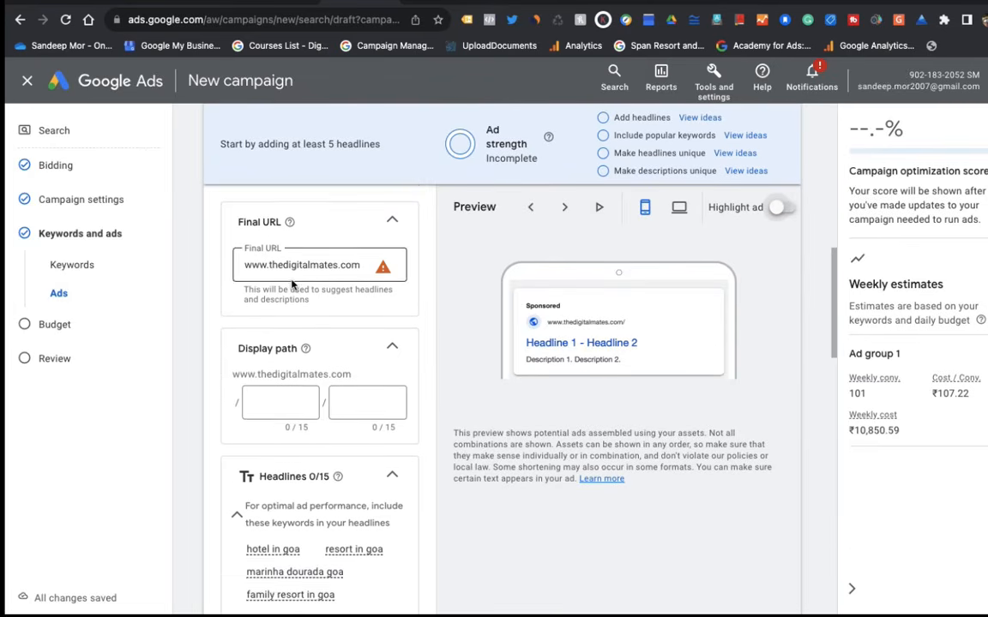
scroll(292, 280, "up", 1)
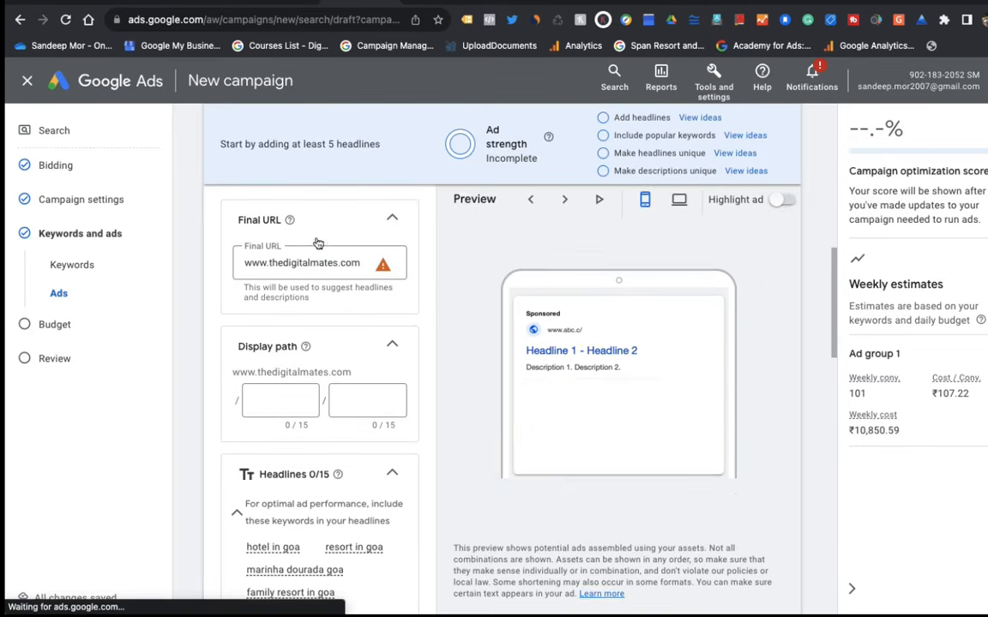
scroll(354, 303, "down", 1)
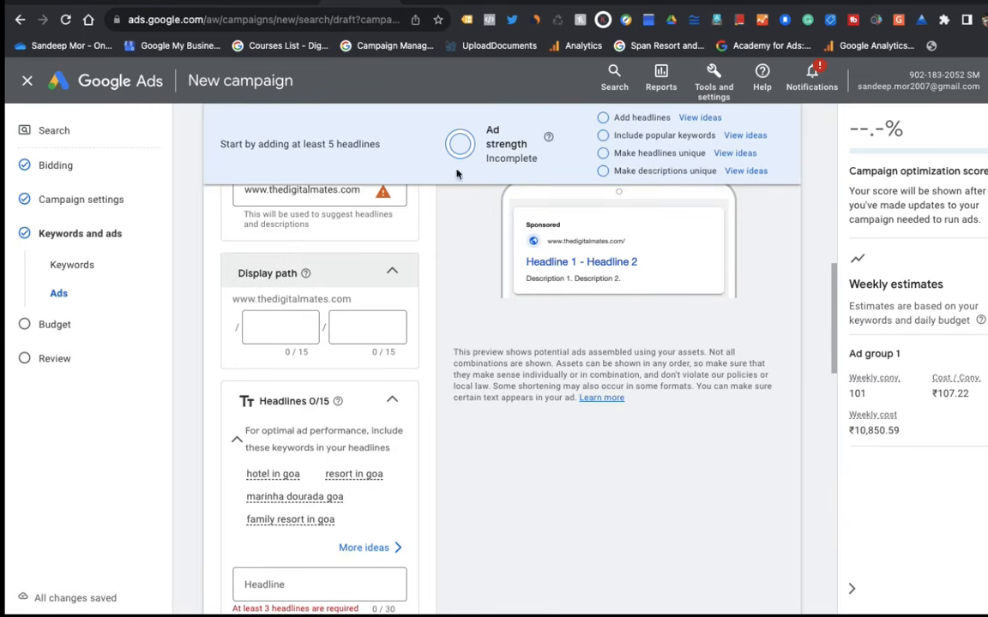
scroll(397, 254, "up", 1)
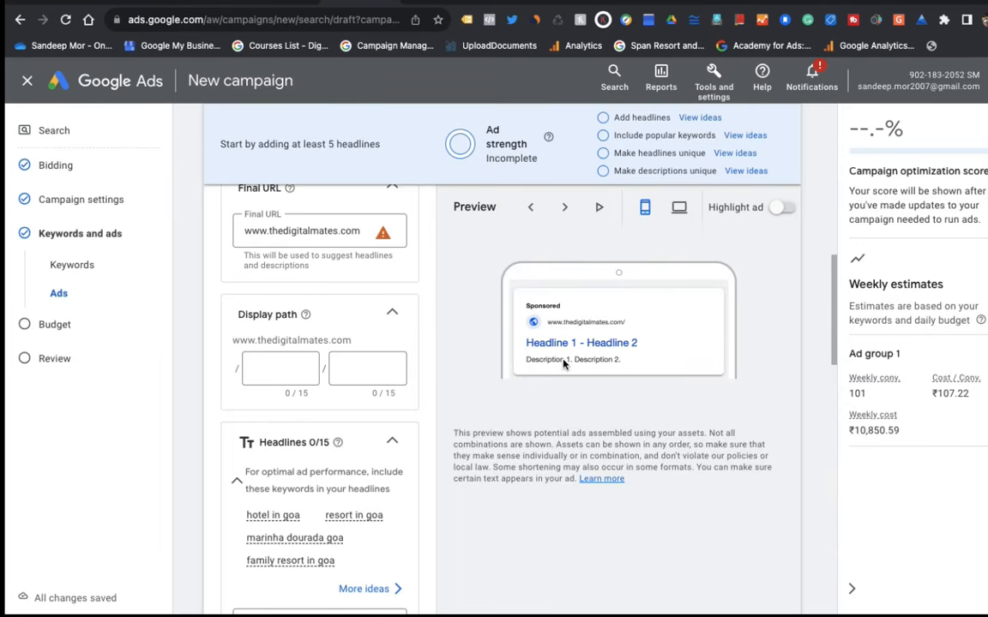
left_click(270, 363)
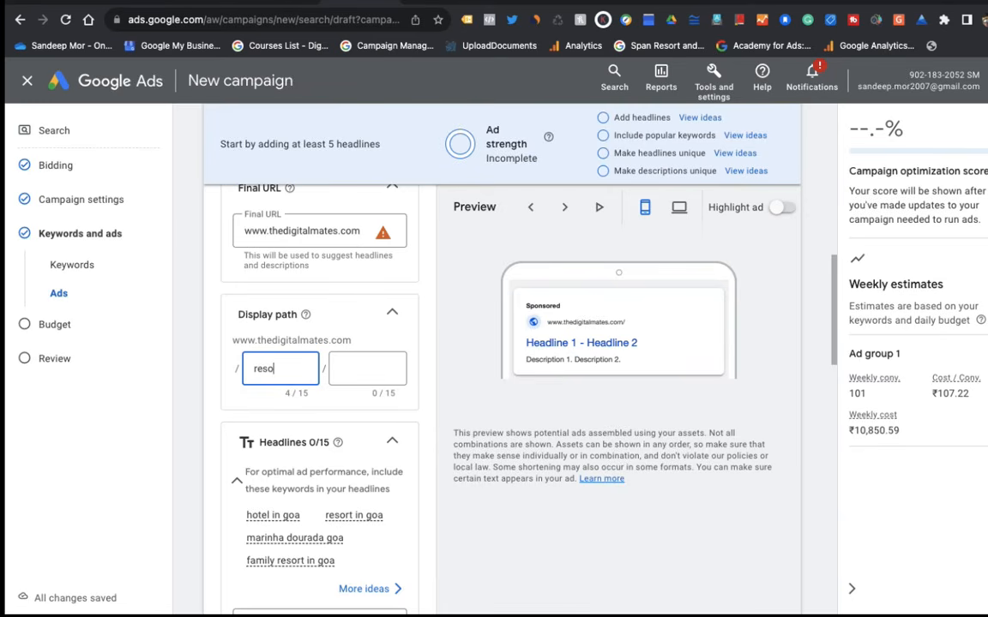
left_click(426, 371)
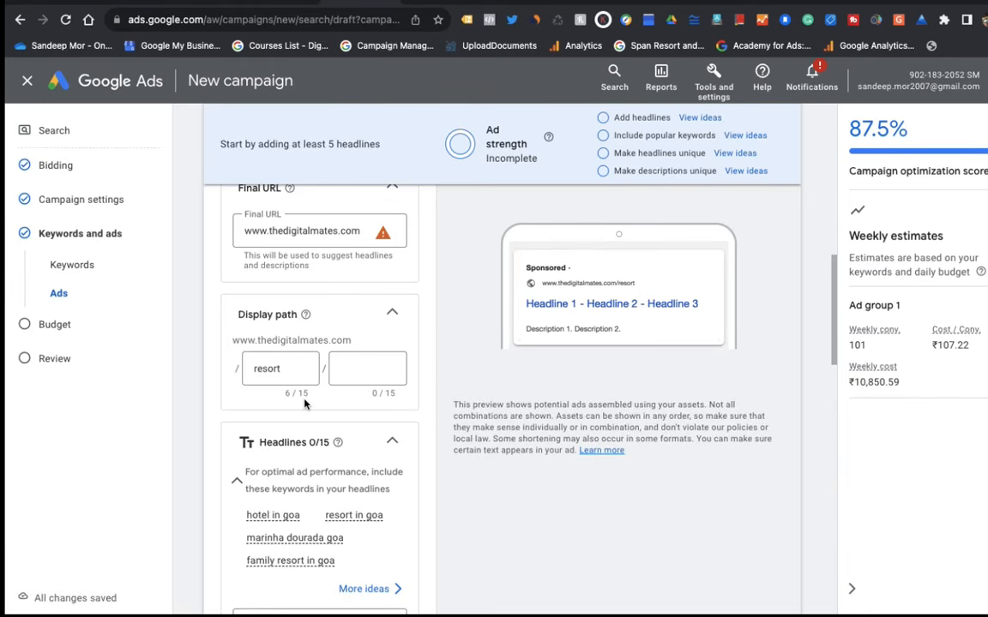
left_click(344, 368)
type("l")
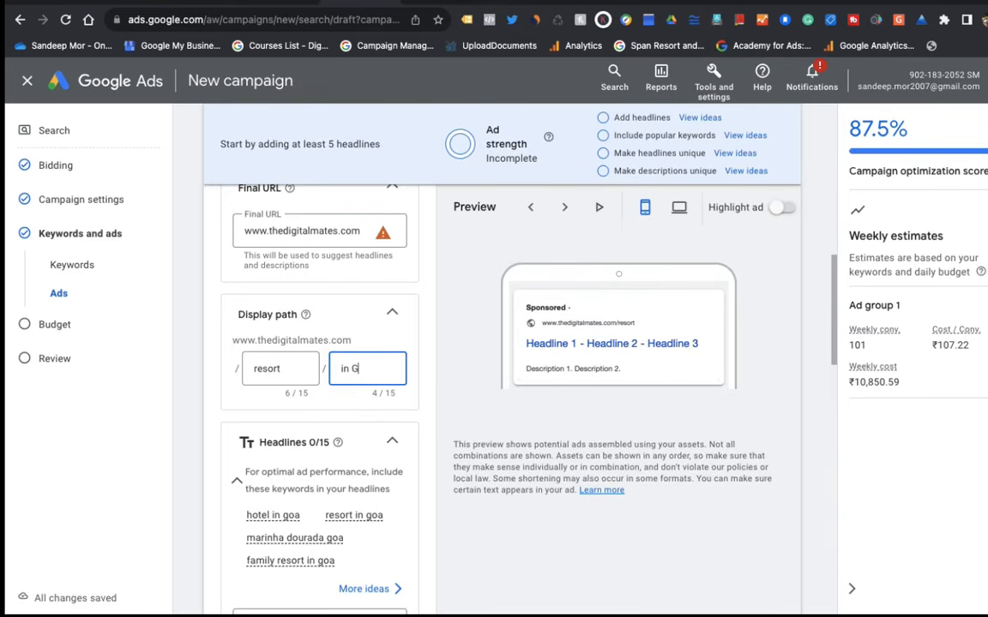
left_click(415, 408)
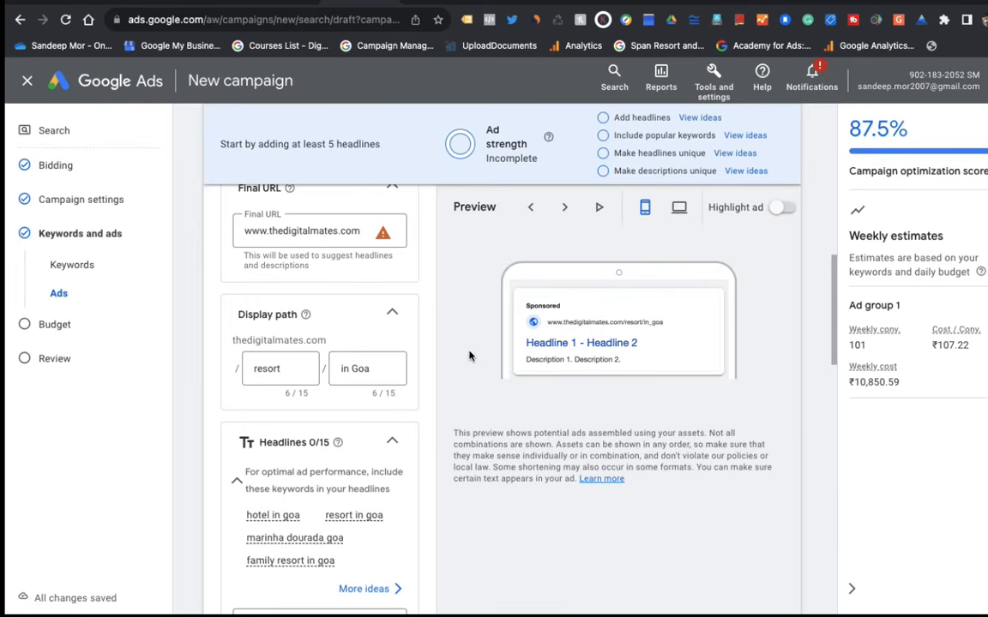
Step: Enter headlines for hotel, resort, best resort and family resort in Goa, plus "marinha dourada goa", "Book Now", "Discount Available", "Swimming Pool available" and "Located near beach"
scroll(367, 137, "down", 5)
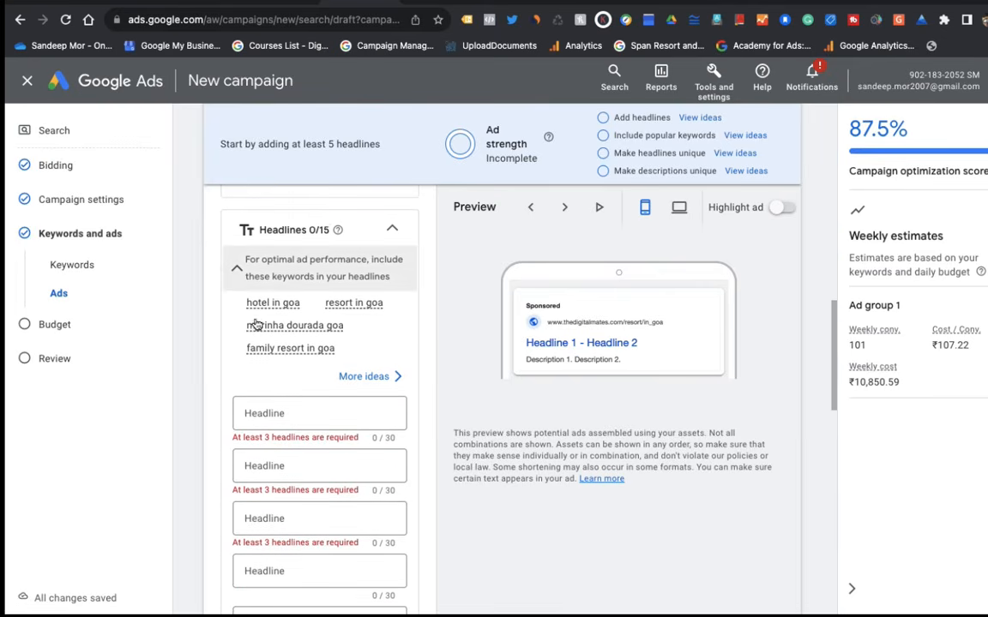
mouse_move(288, 310)
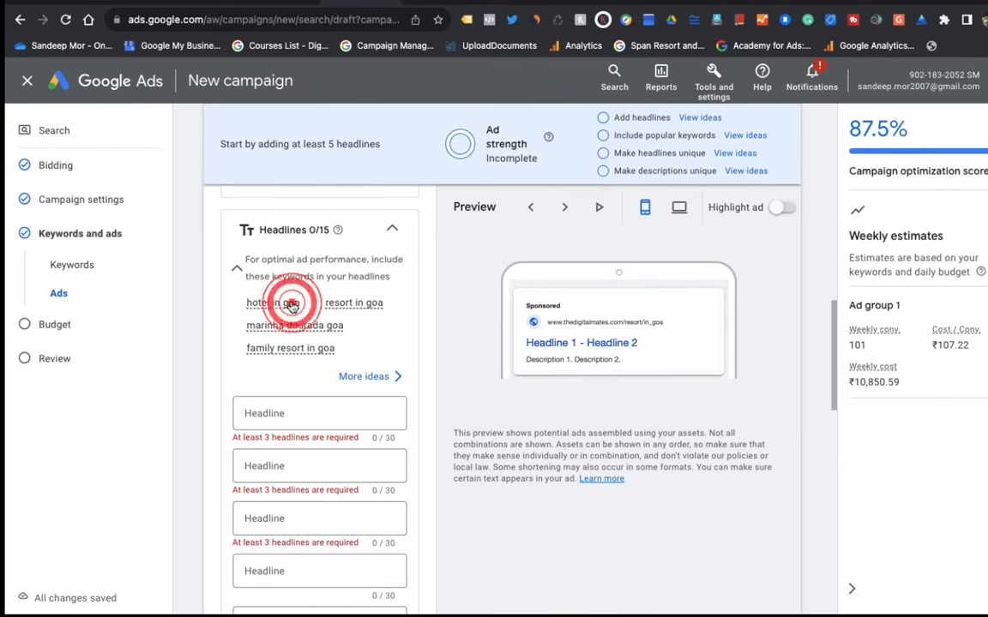
left_click(251, 413)
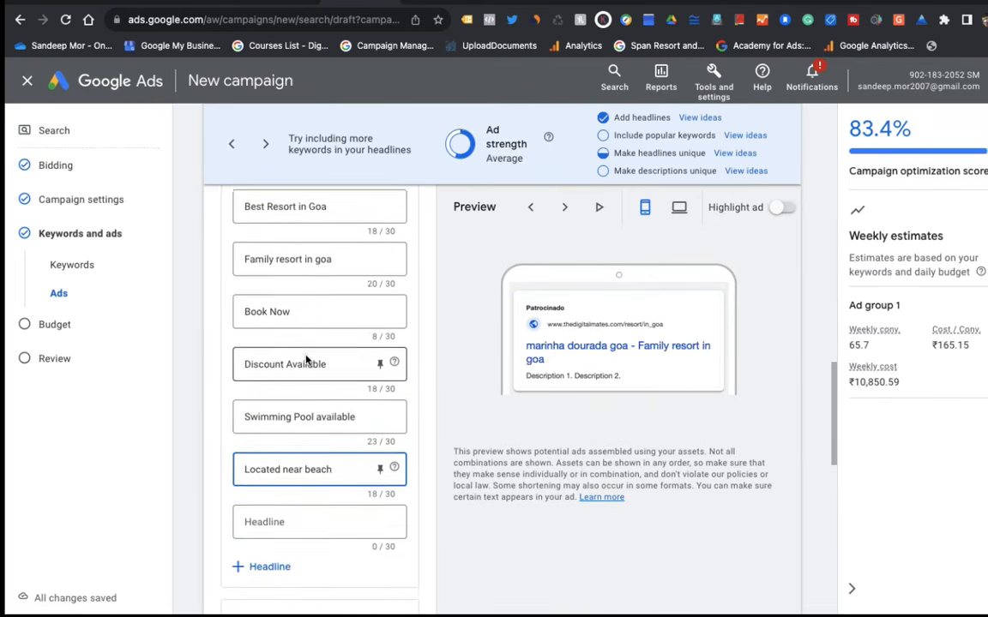
Step: Copy the suggested keyword "rococco morjim" into the empty headline, and check the ad's headlines and descriptions
scroll(320, 364, "up", 3)
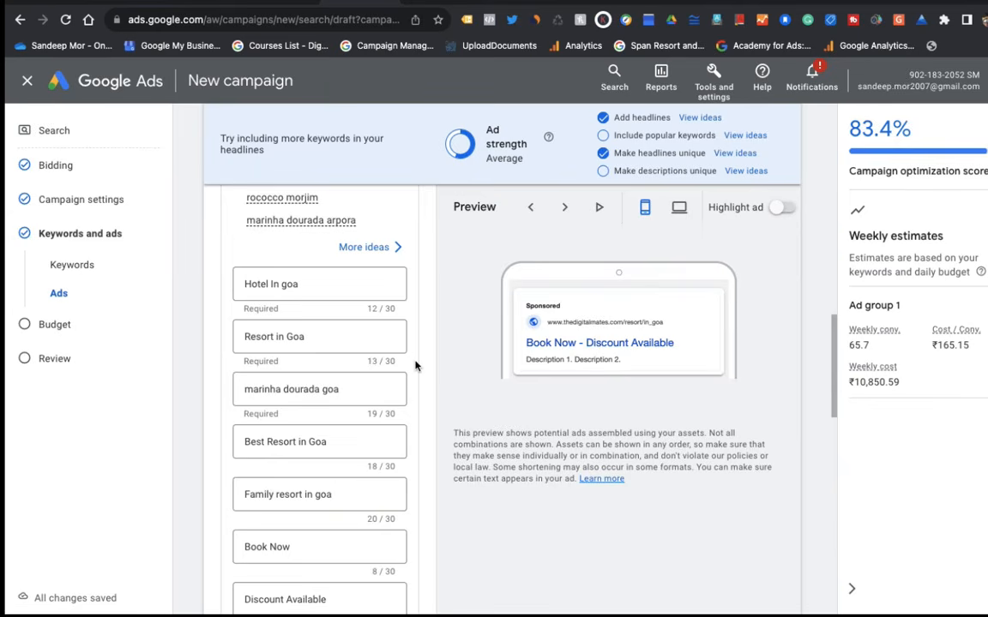
left_click_drag(245, 199, 241, 200)
key("ctrl+c")
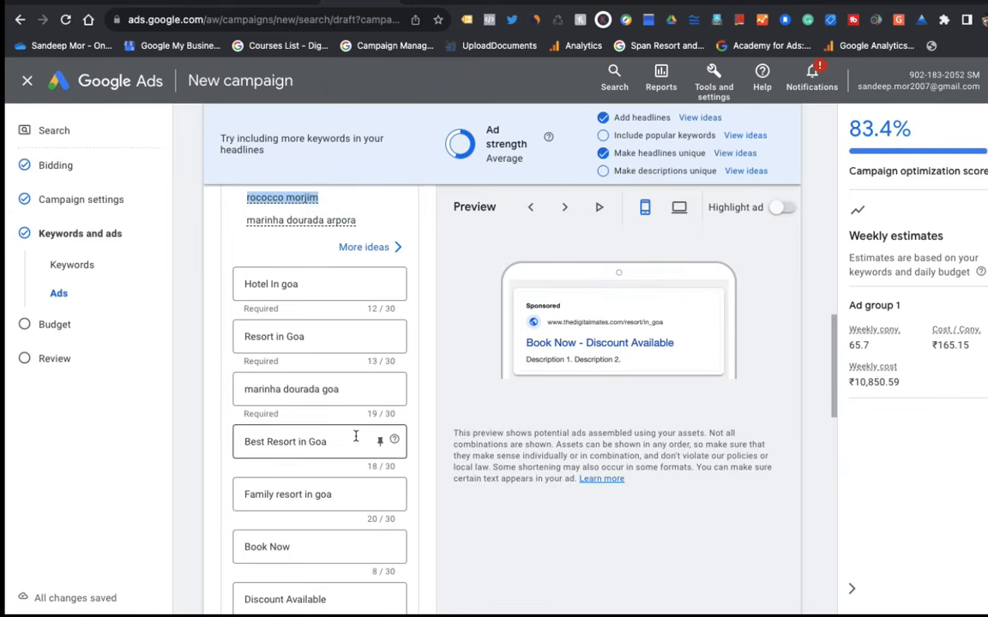
scroll(354, 440, "down", 6)
scroll(356, 439, "down", 2)
scroll(271, 359, "up", 3)
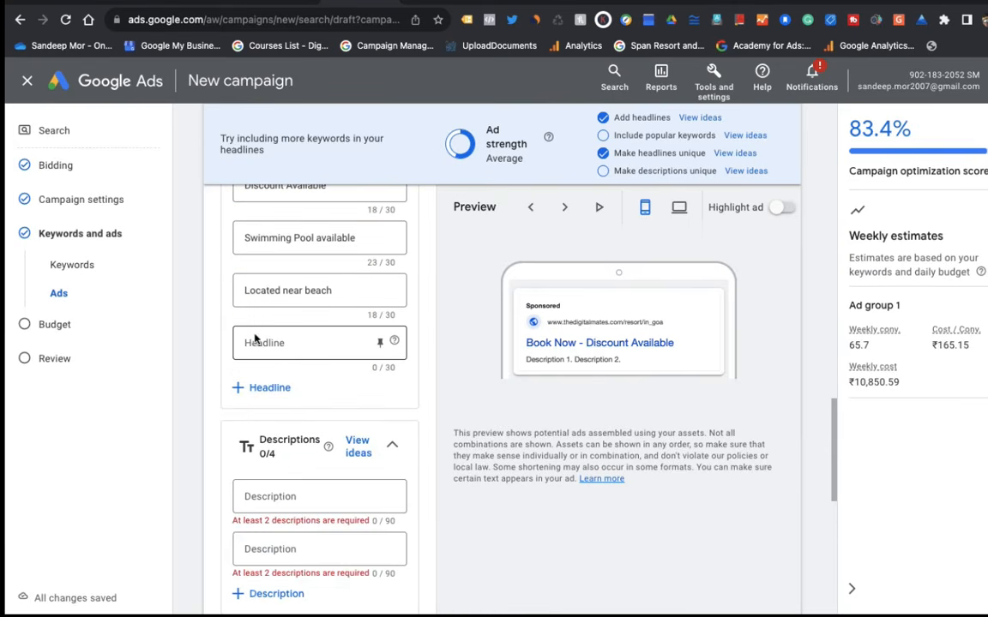
left_click(254, 343)
key("ctrl+v")
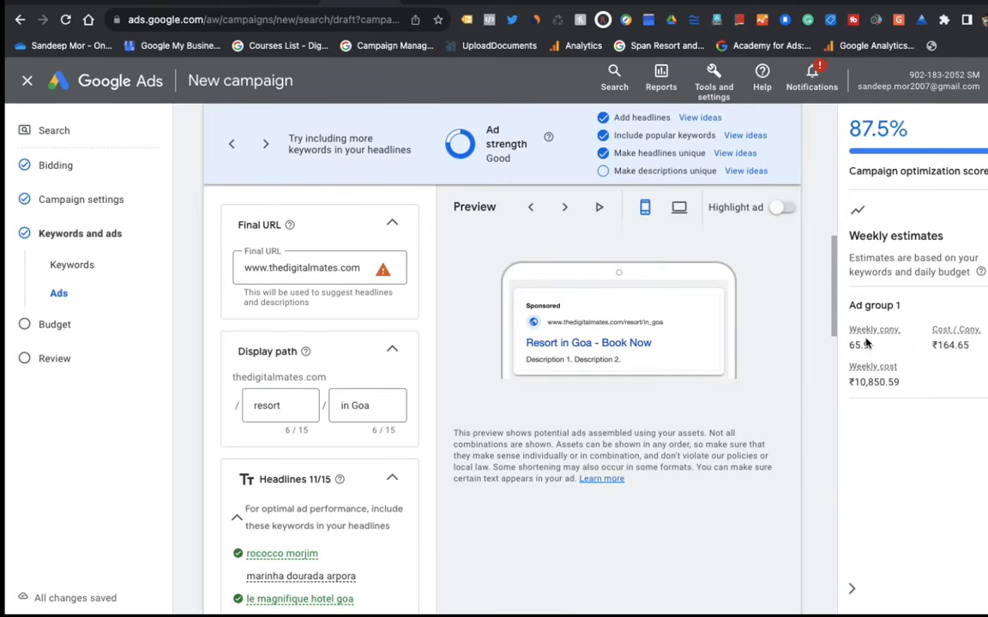
scroll(395, 436, "down", 10)
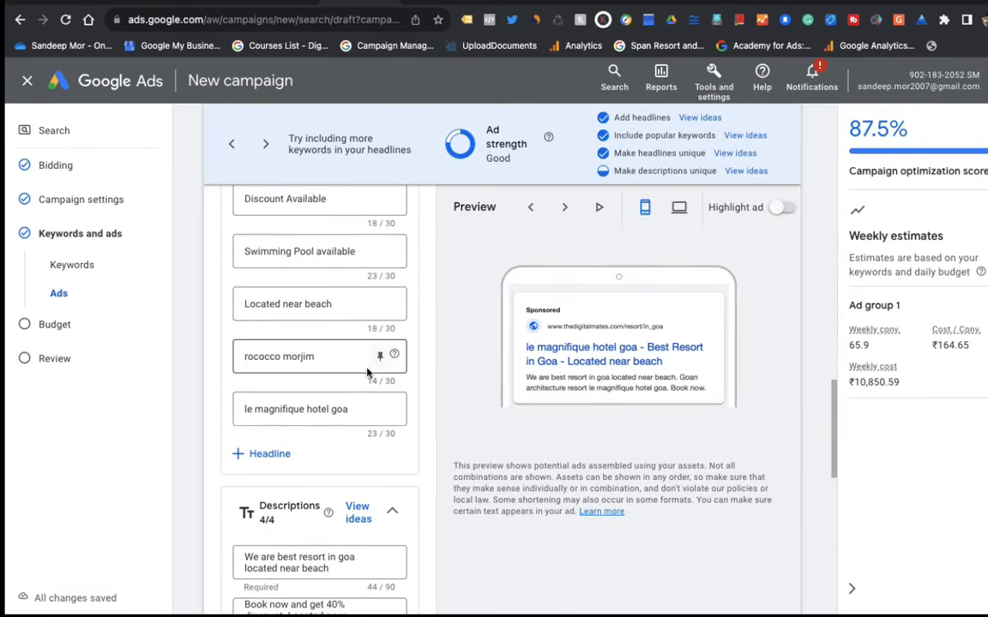
Step: Look through the ad's descriptions and asset sections, expanding the additional asset types to examine promotions, prices, calls, structured snippets, lead forms and apps
scroll(386, 371, "down", 1)
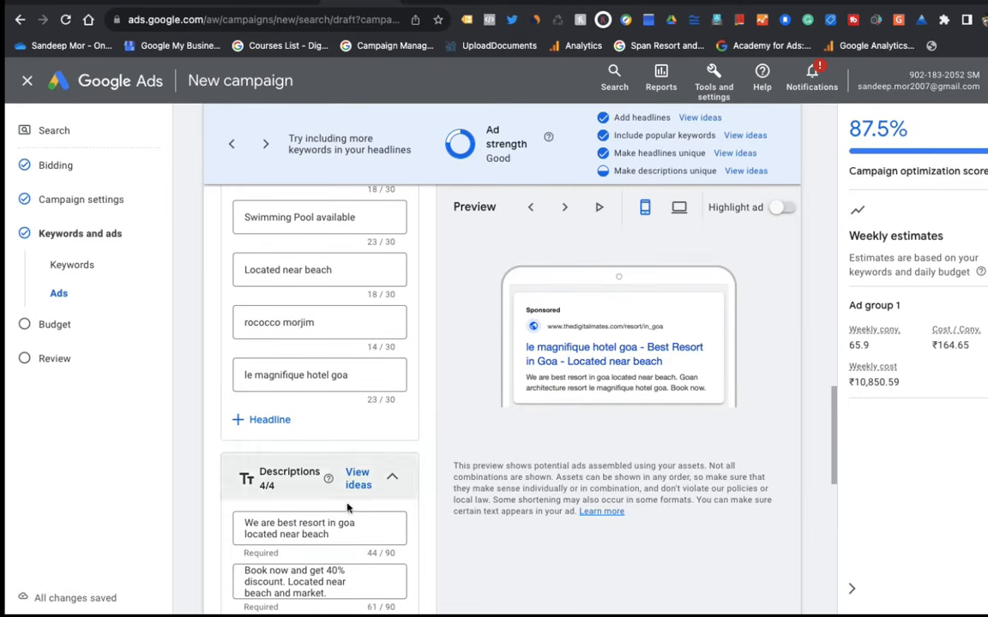
scroll(291, 549, "down", 3)
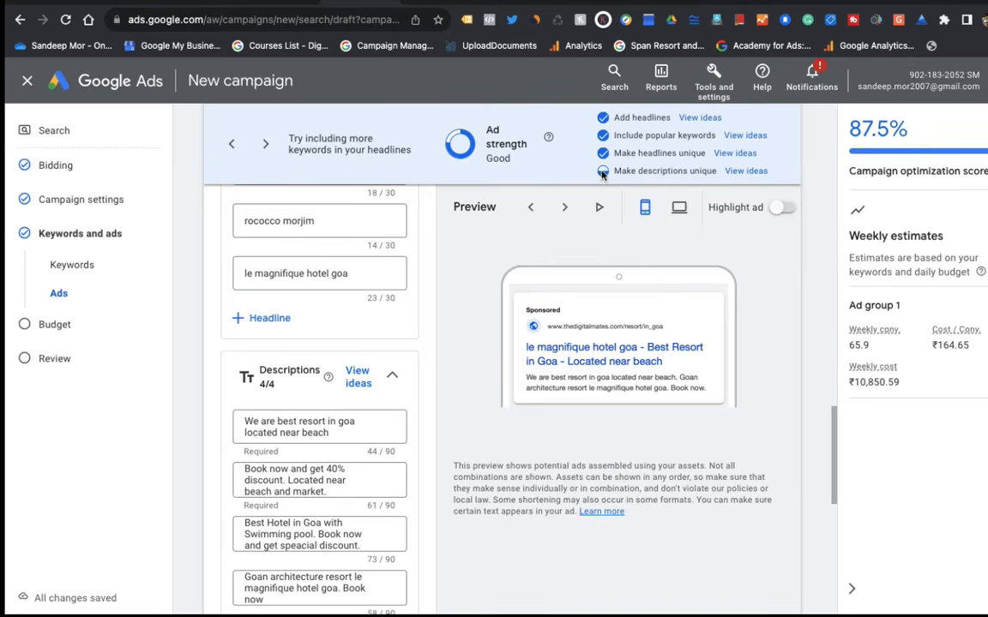
scroll(398, 429, "down", 10)
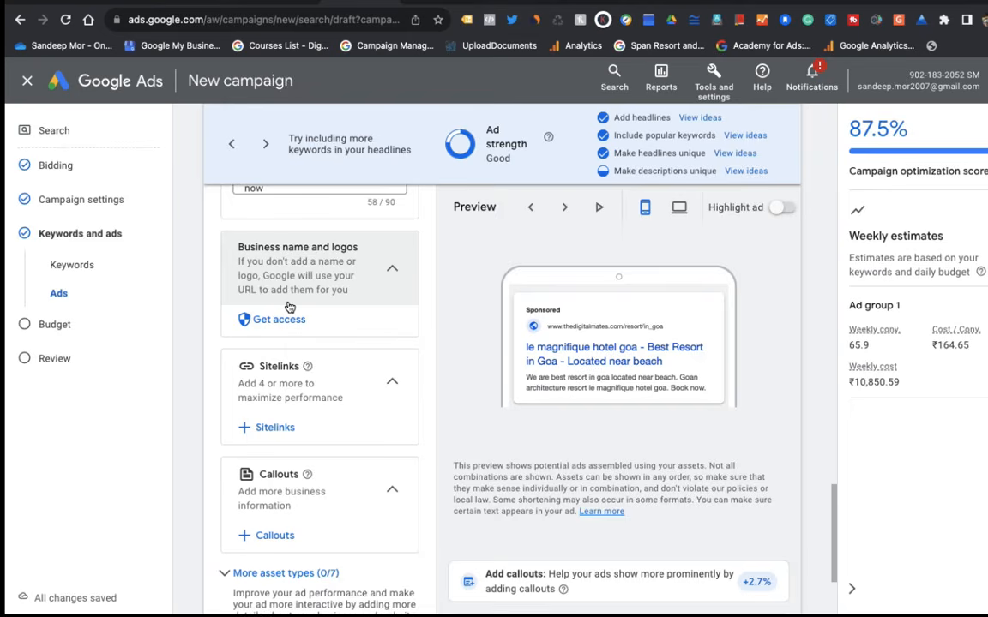
scroll(289, 307, "down", 2)
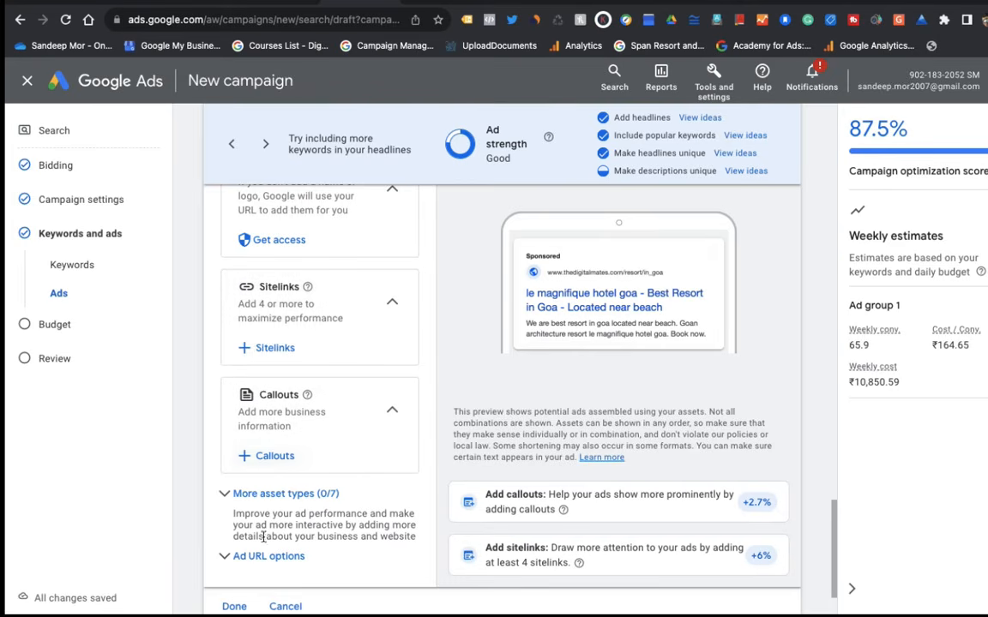
left_click(219, 494)
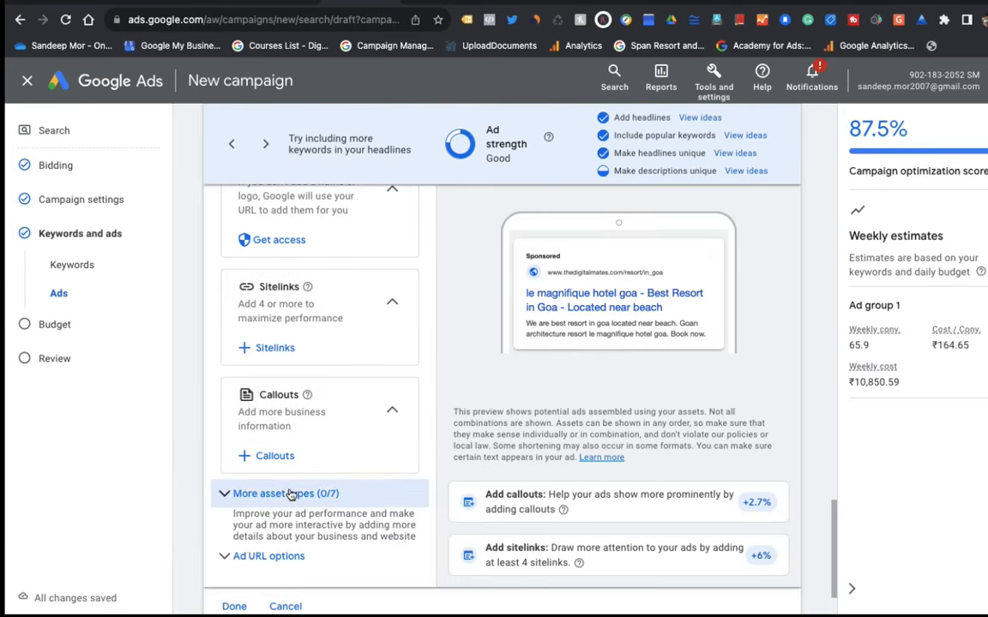
scroll(300, 438, "down", 2)
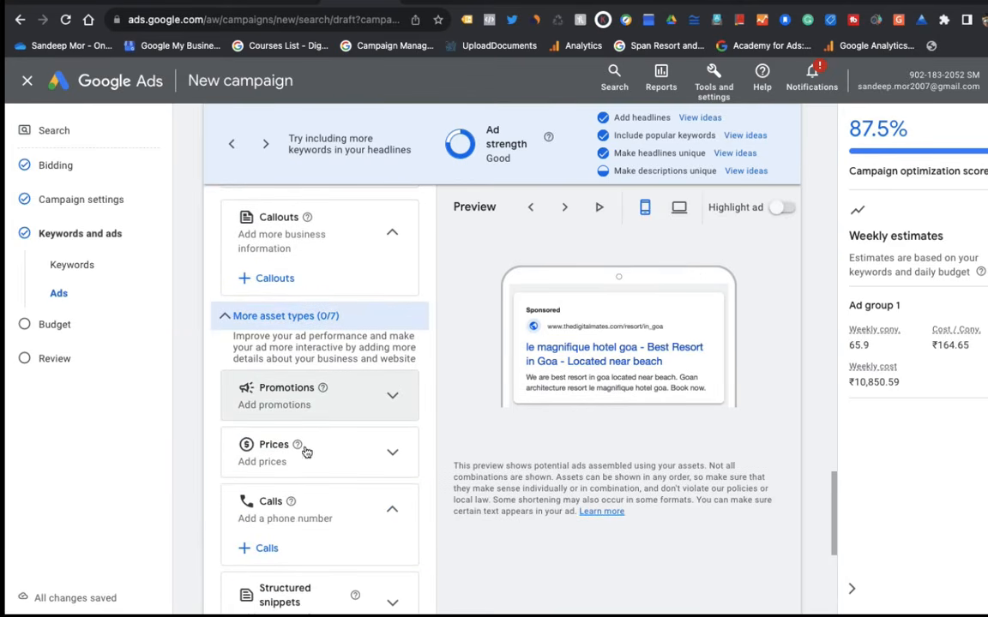
scroll(319, 520, "down", 2)
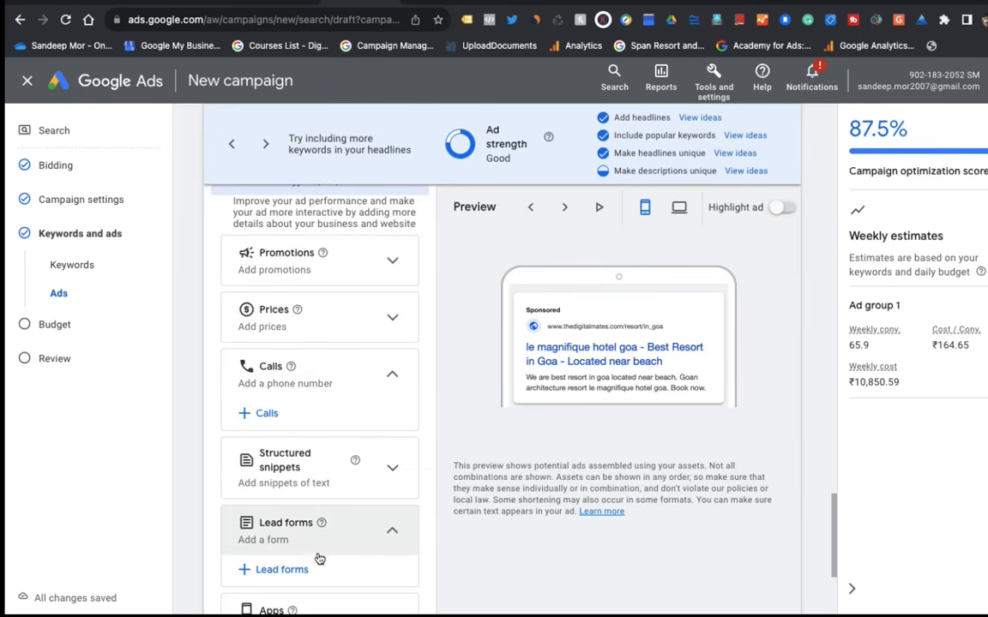
scroll(308, 540, "down", 1)
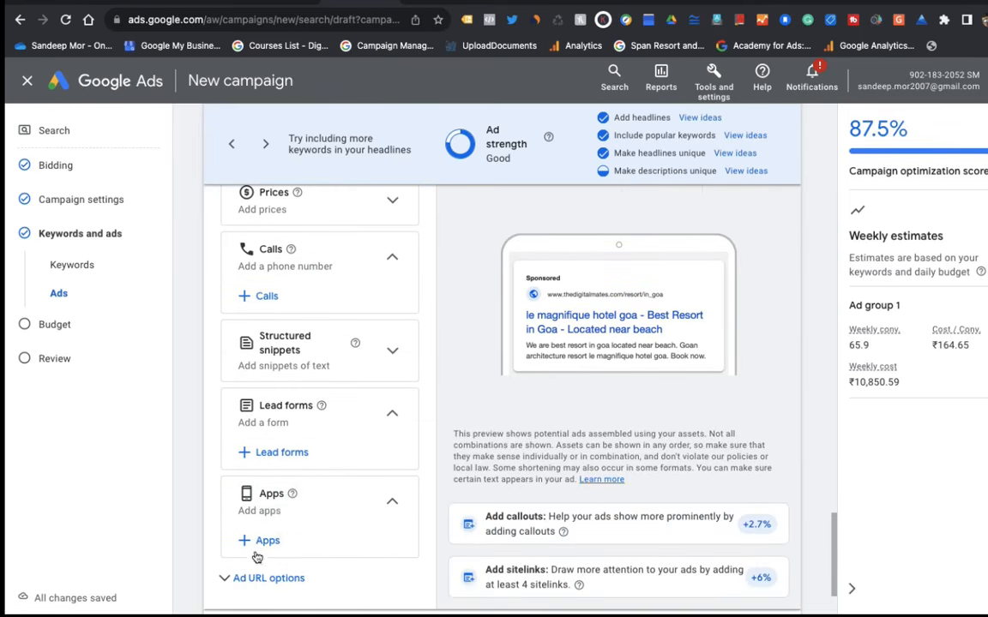
scroll(285, 286, "up", 2)
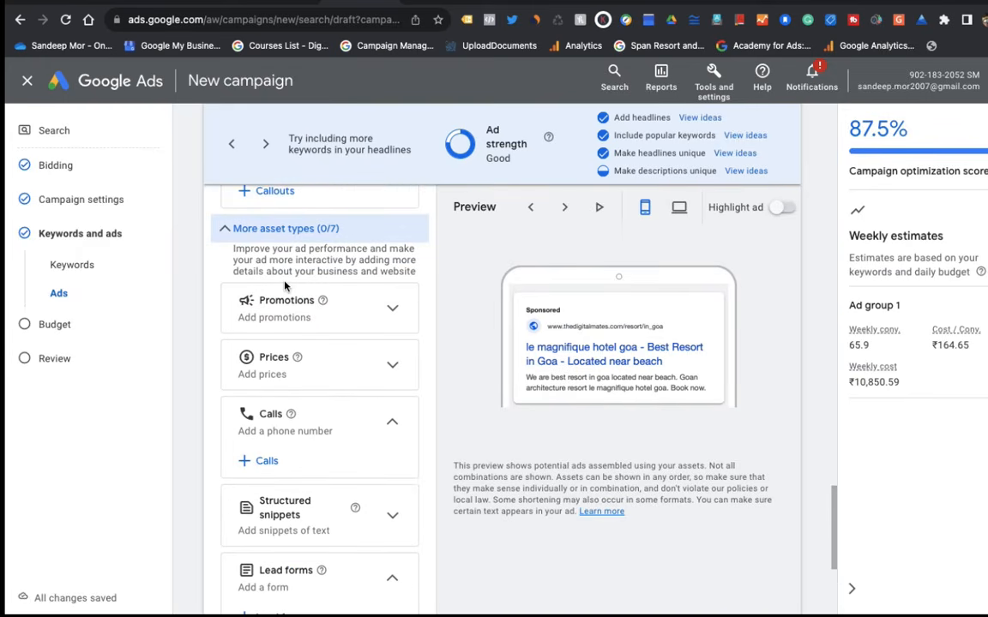
scroll(285, 285, "up", 5)
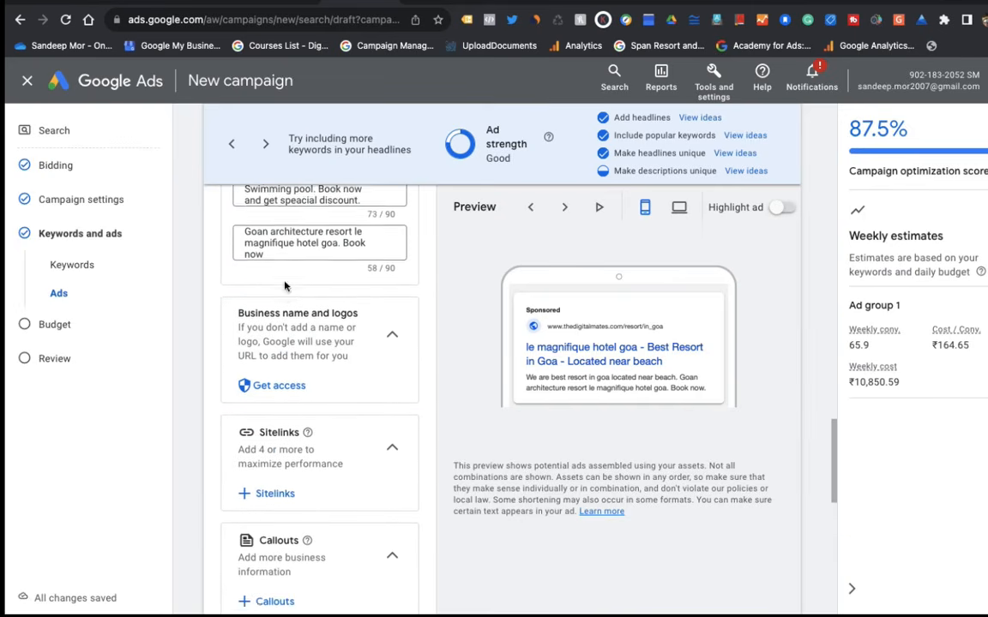
scroll(284, 286, "up", 2)
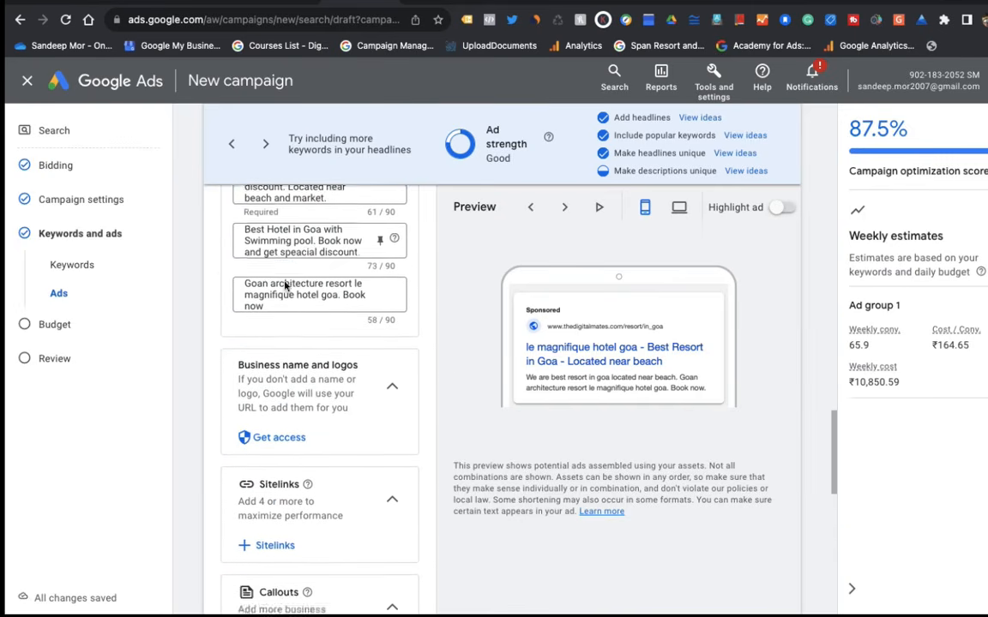
scroll(285, 286, "down", 7)
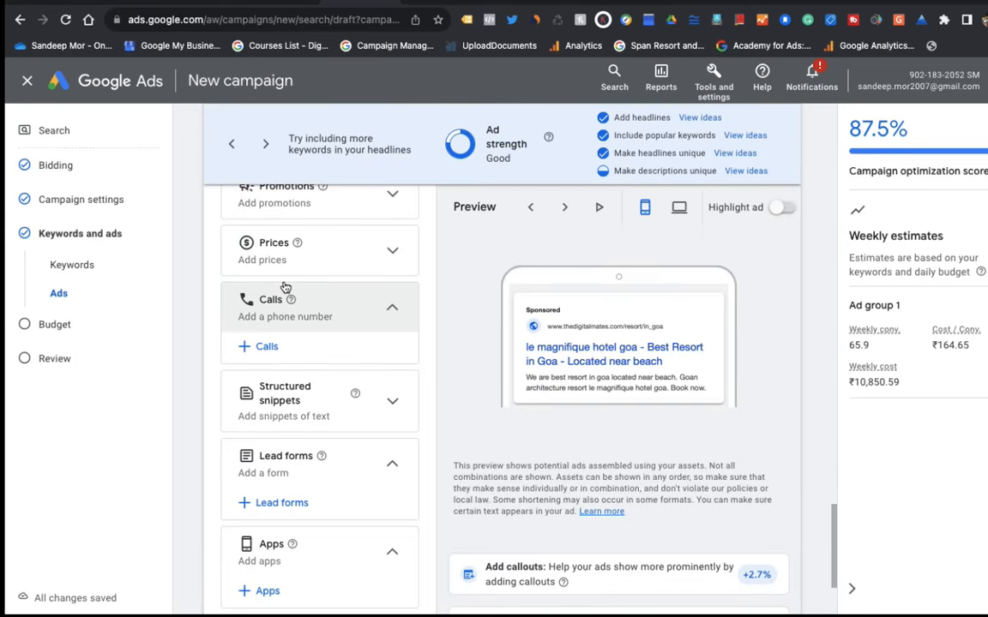
scroll(285, 285, "down", 2)
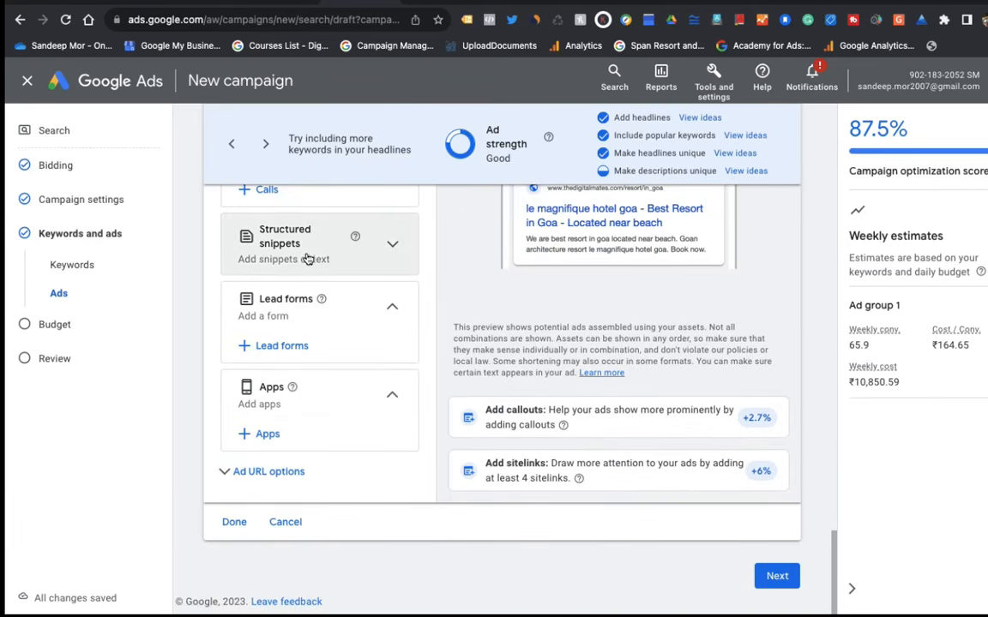
scroll(307, 259, "up", 3)
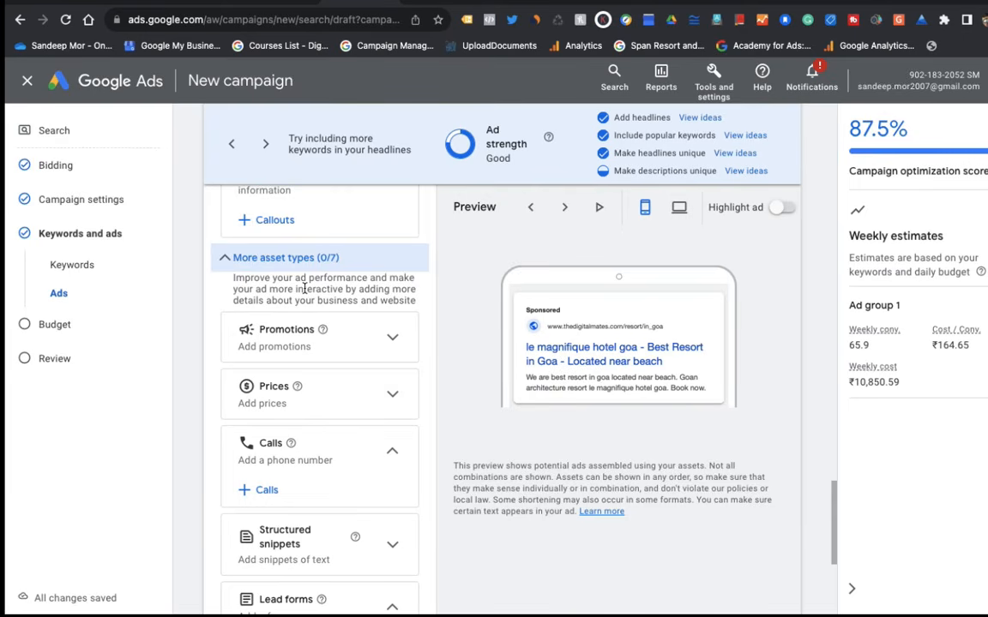
scroll(211, 450, "down", 1)
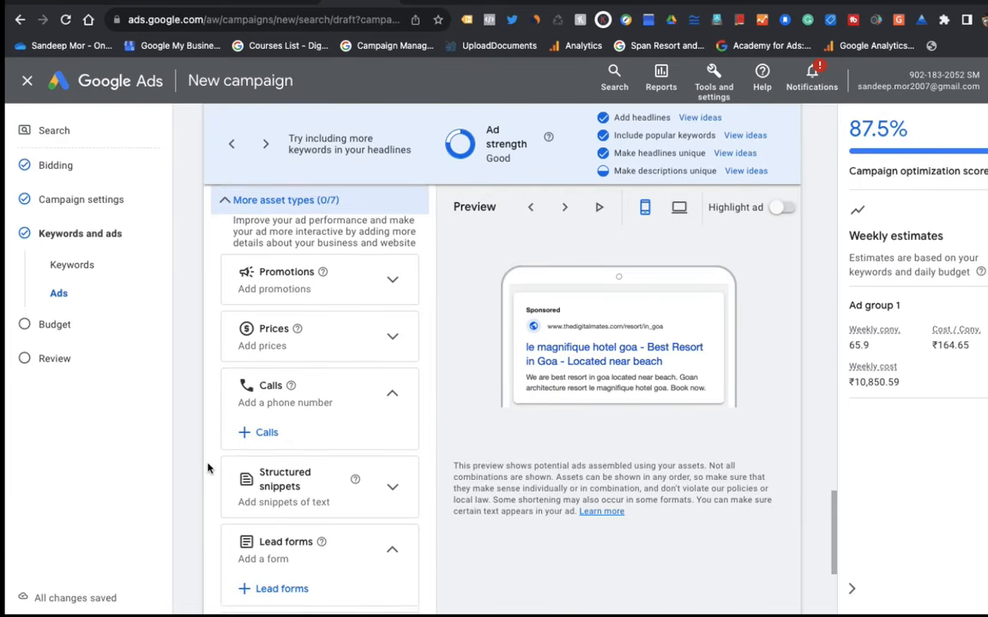
scroll(207, 467, "down", 2)
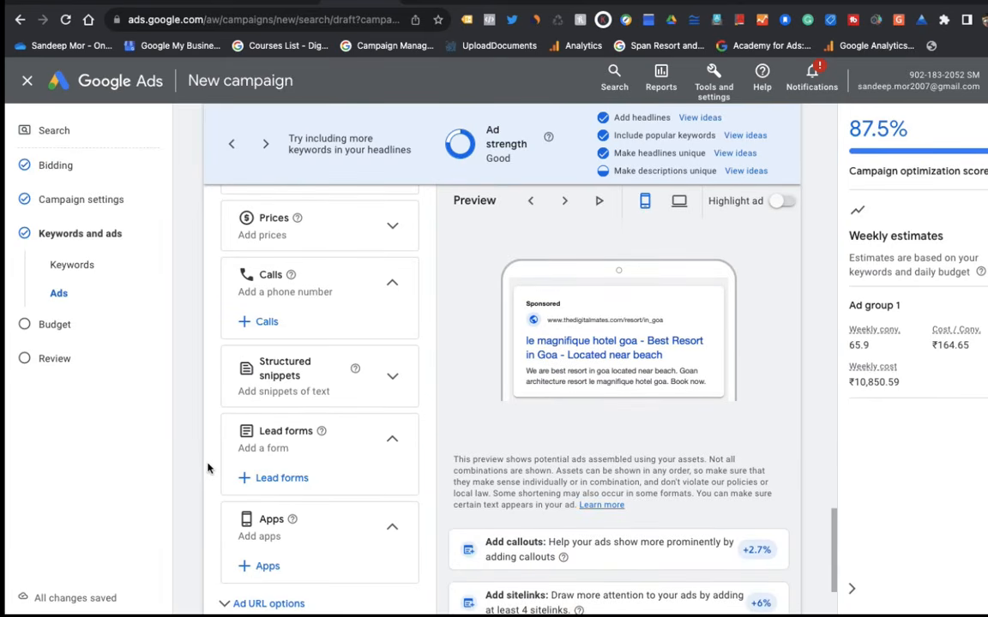
scroll(210, 468, "down", 1)
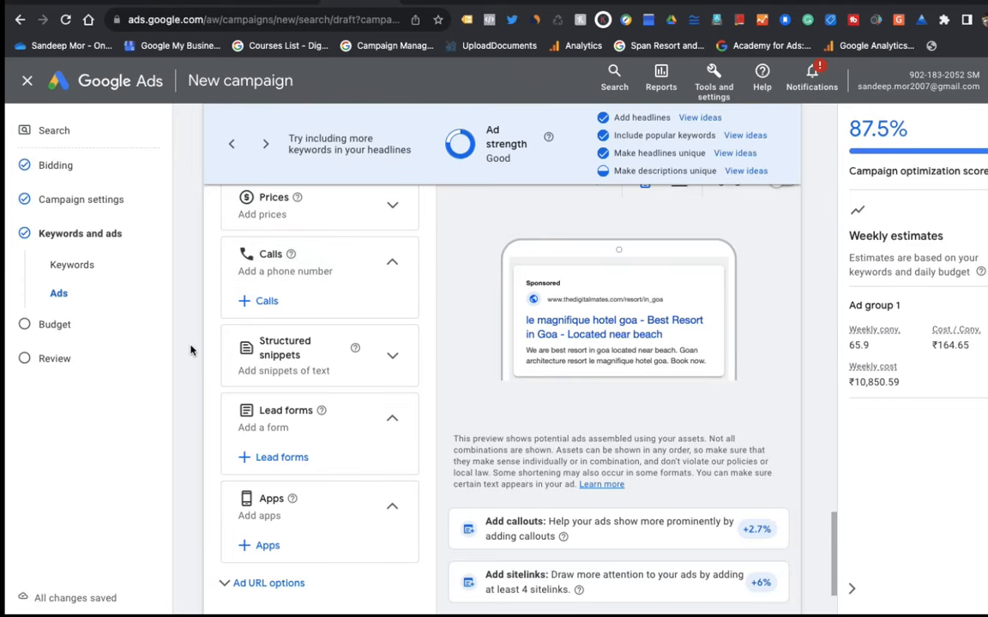
scroll(191, 350, "up", 2)
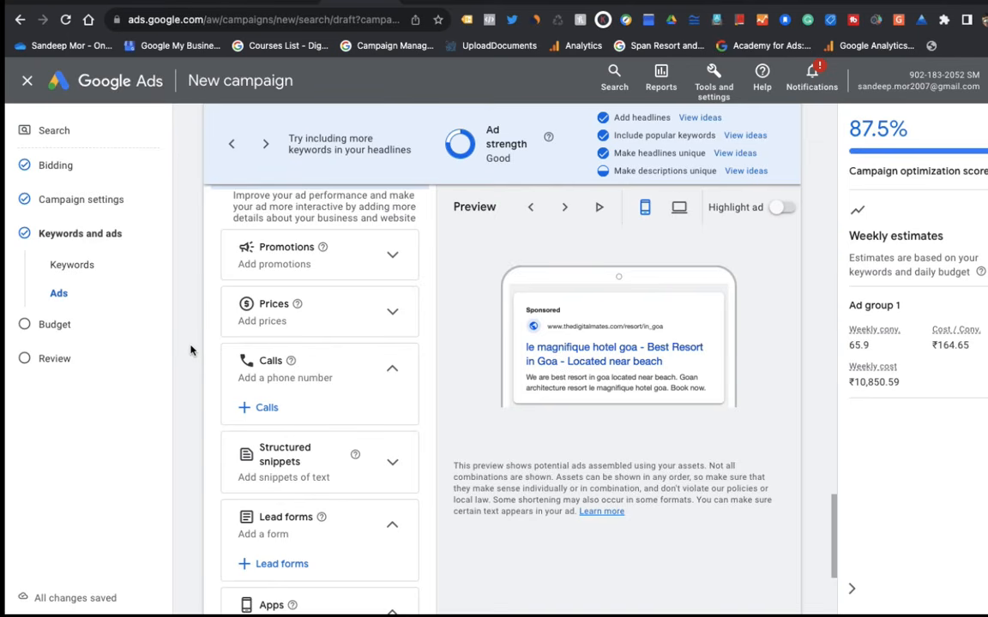
scroll(195, 352, "down", 3)
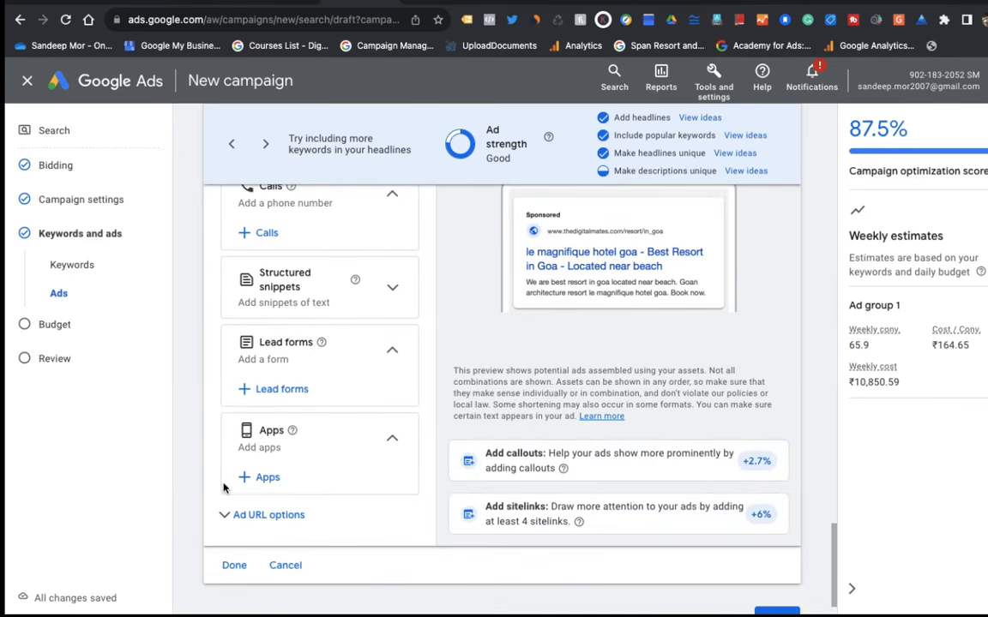
Step: Finish the ad without adding further assets and proceed to the campaign's budget settings
left_click(234, 566)
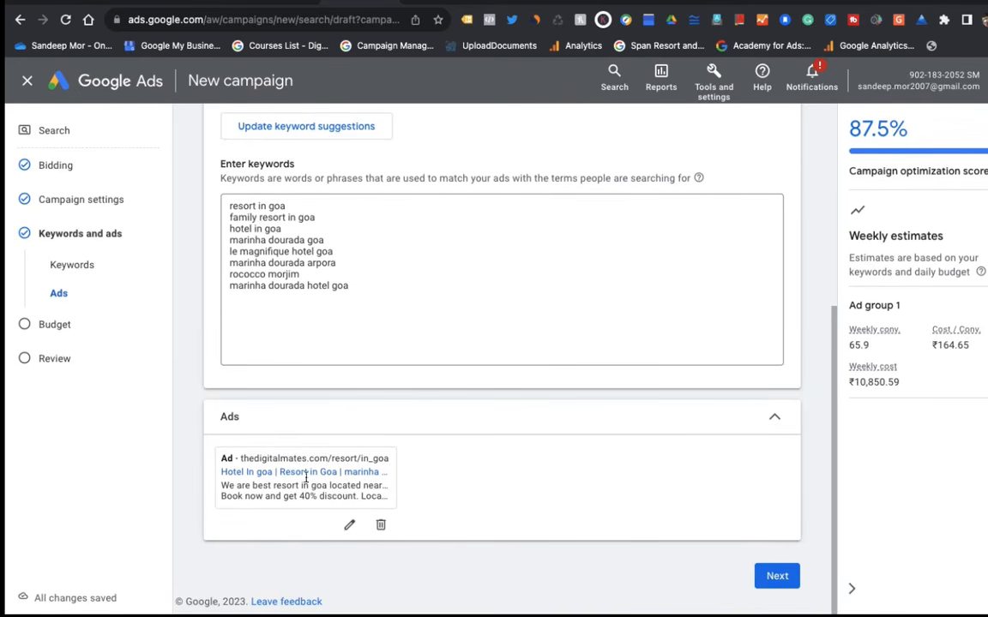
left_click(777, 577)
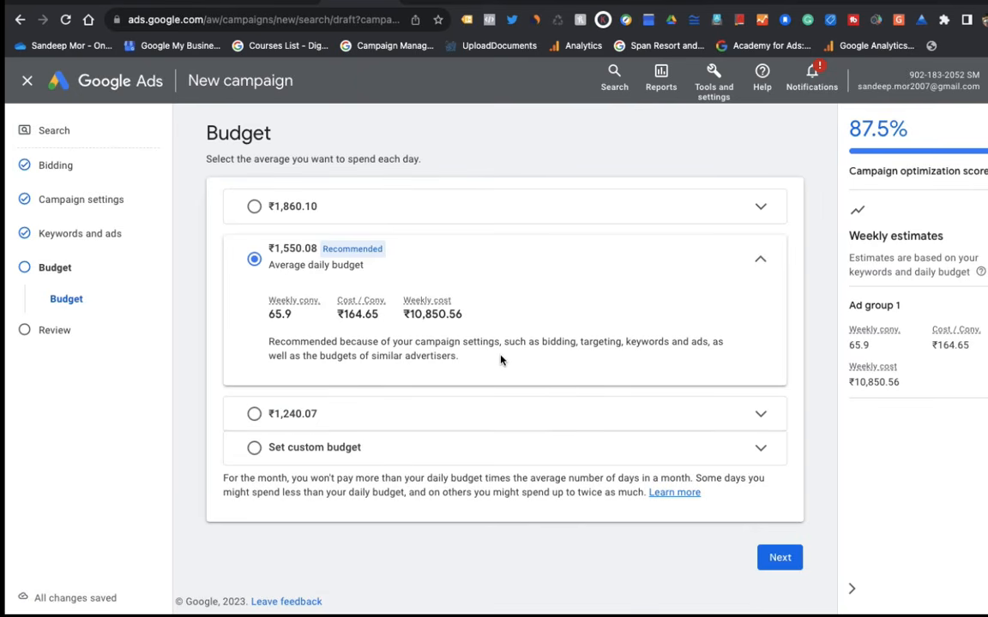
Step: Set a custom average daily budget of ₹500 for the campaign and continue to the review
left_click(254, 447)
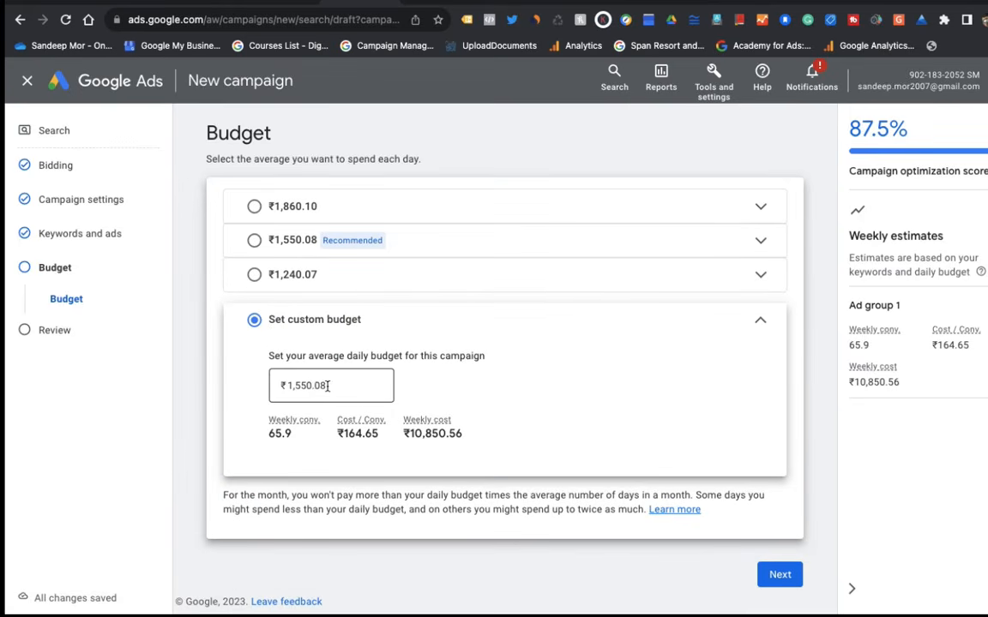
double_click(288, 385)
type("50")
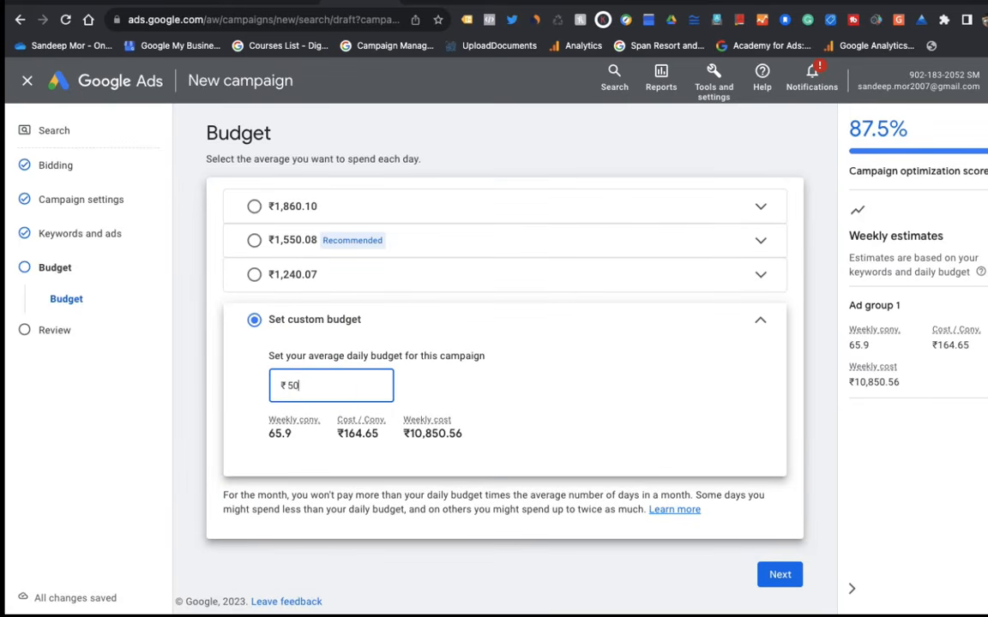
type("0")
left_click(513, 456)
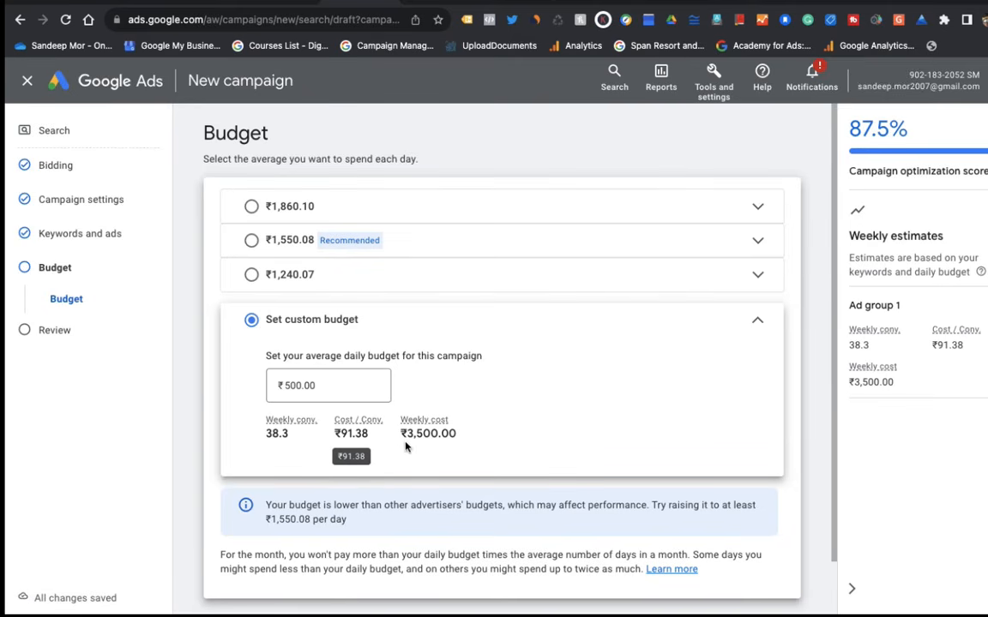
scroll(439, 495, "down", 1)
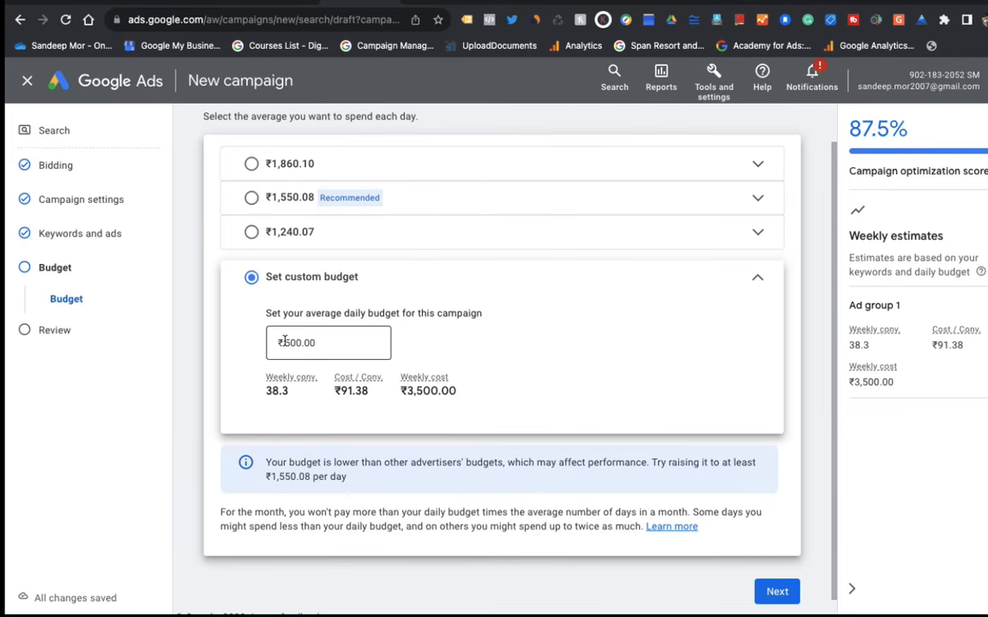
scroll(363, 524, "down", 1)
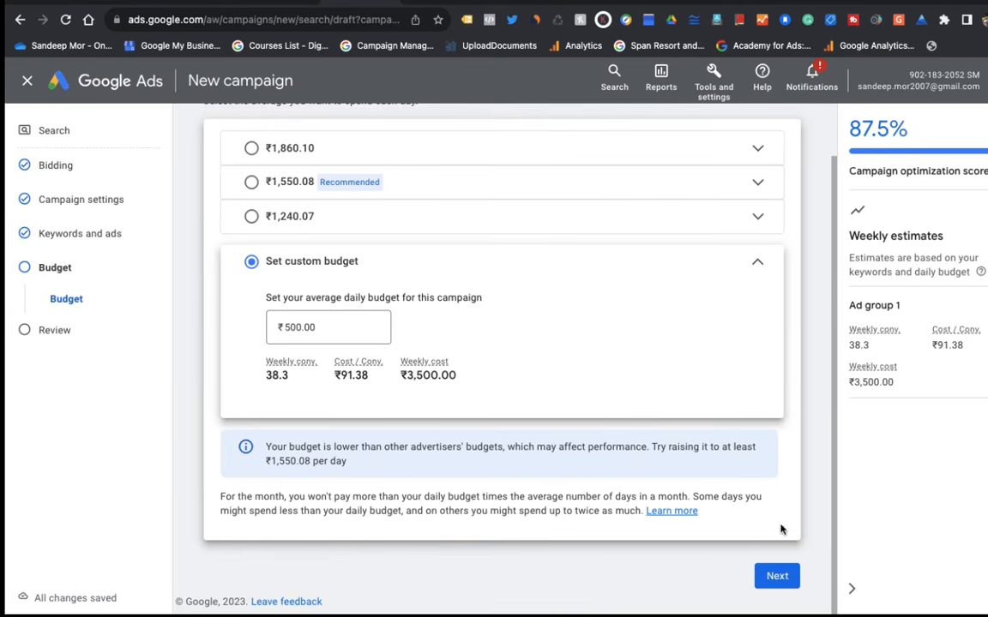
left_click(776, 577)
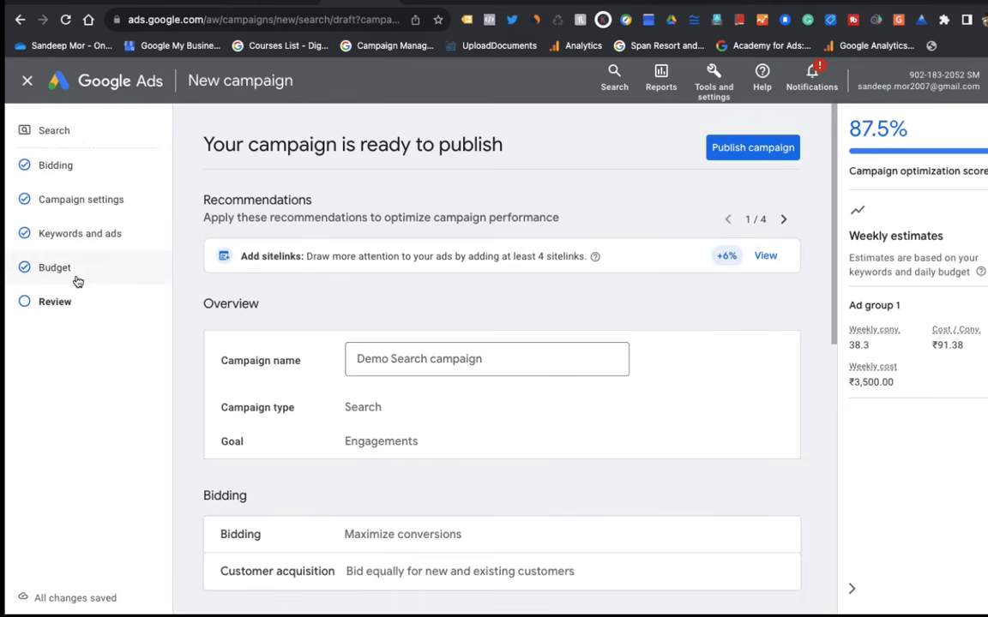
Step: Try to continue from bidding with a target cost per action enabled but no amount entered, and turn the option off again
left_click(86, 169)
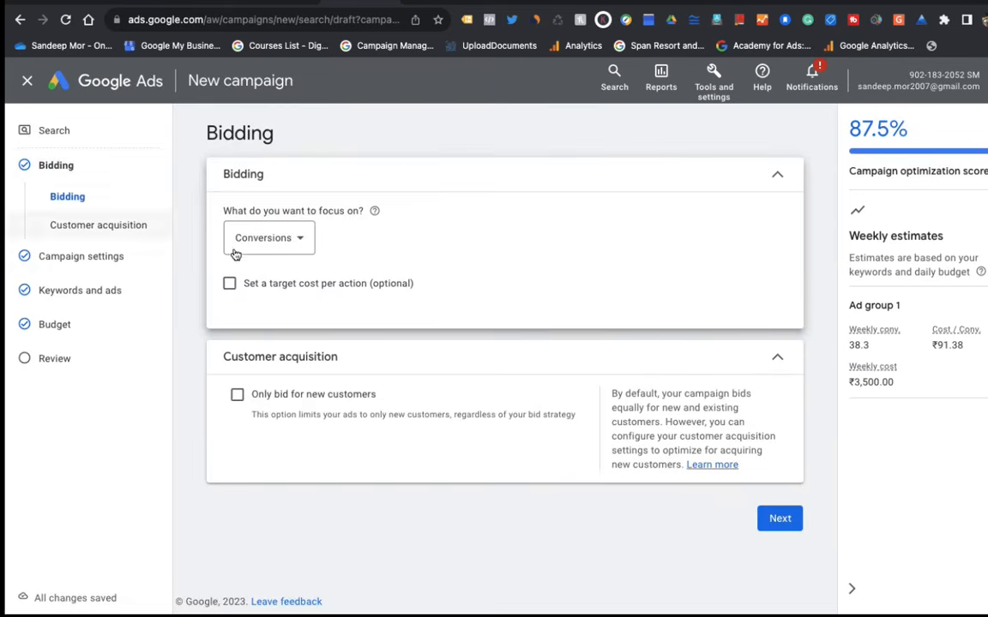
left_click(229, 283)
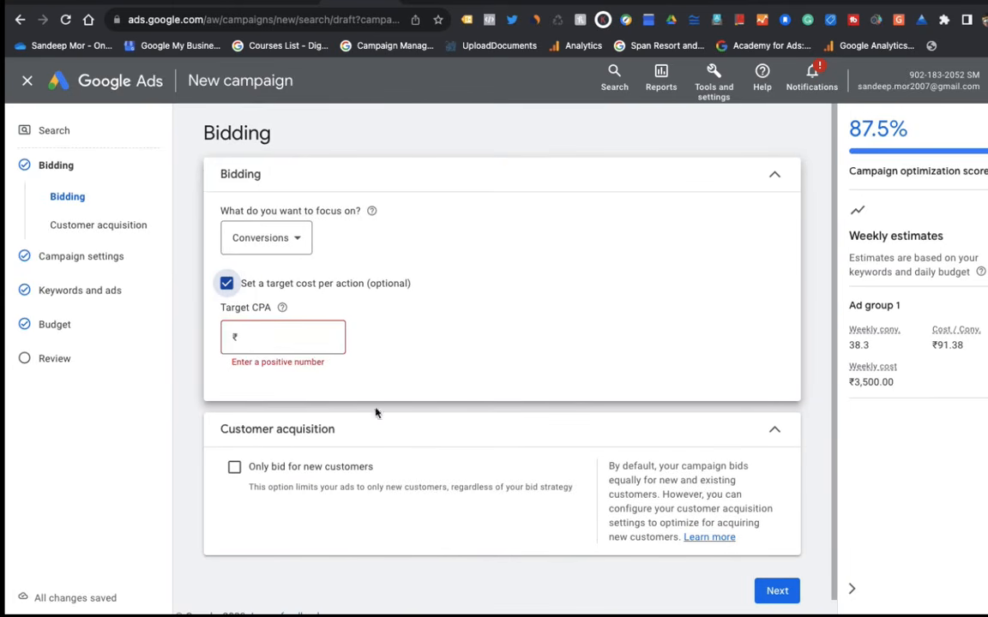
left_click(775, 590)
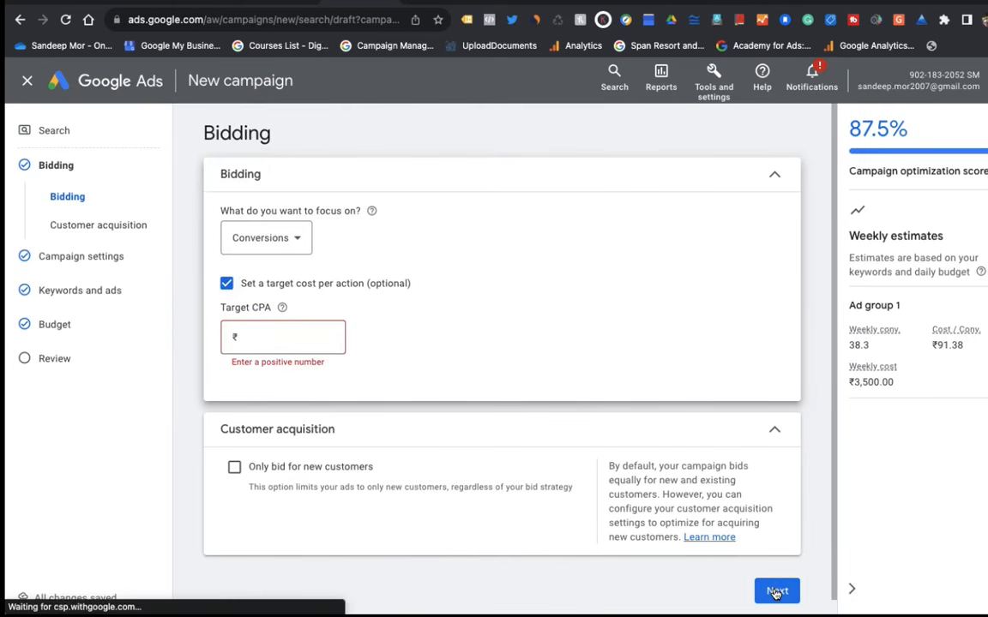
left_click(70, 167)
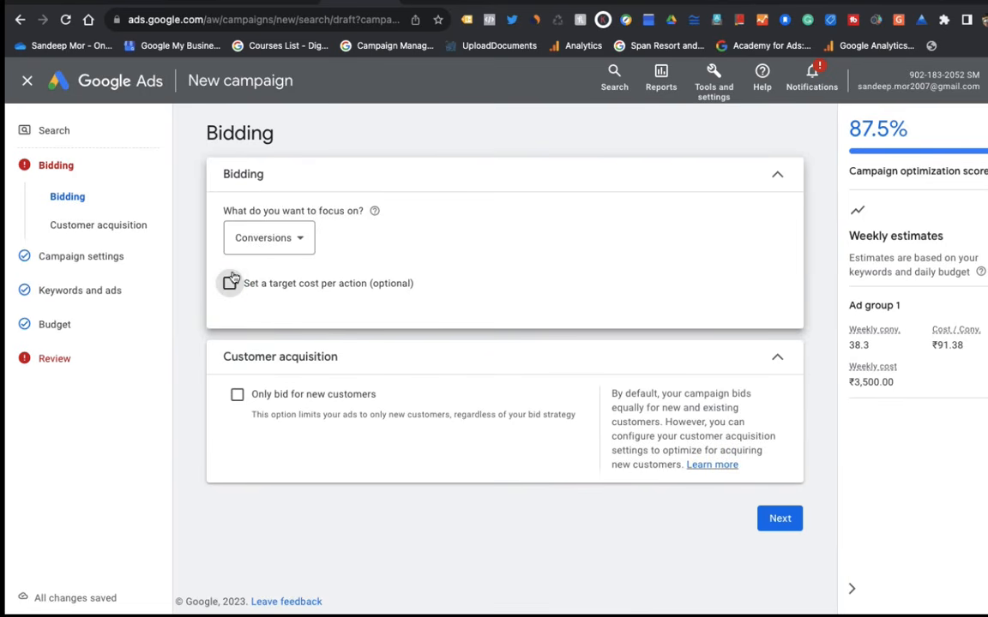
left_click(776, 520)
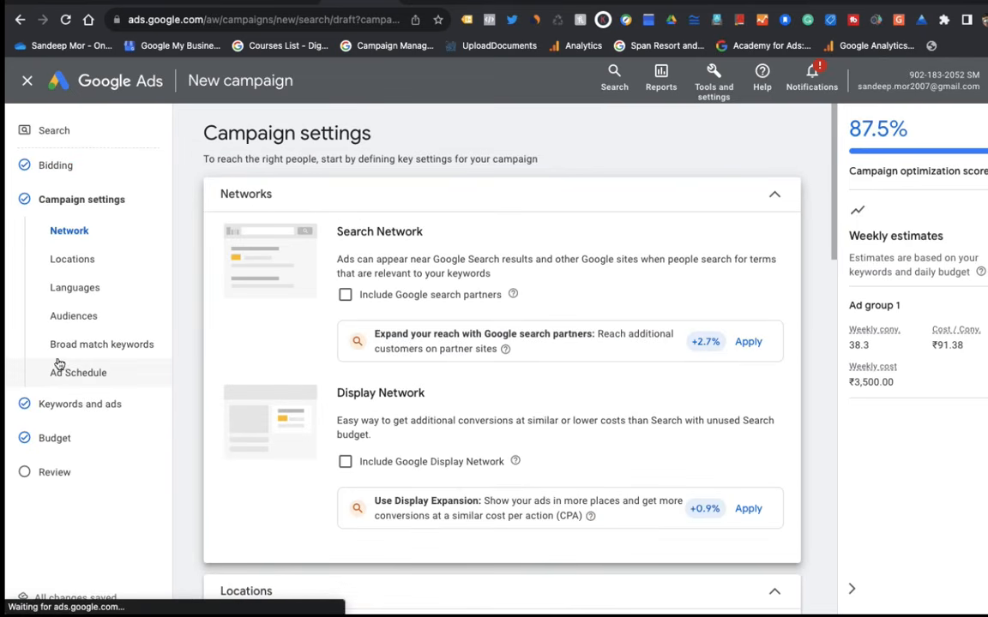
Step: Go to the campaign's review, check the summary of its goal, bidding, settings, keywords, ads and budget, and publish the campaign
left_click(65, 473)
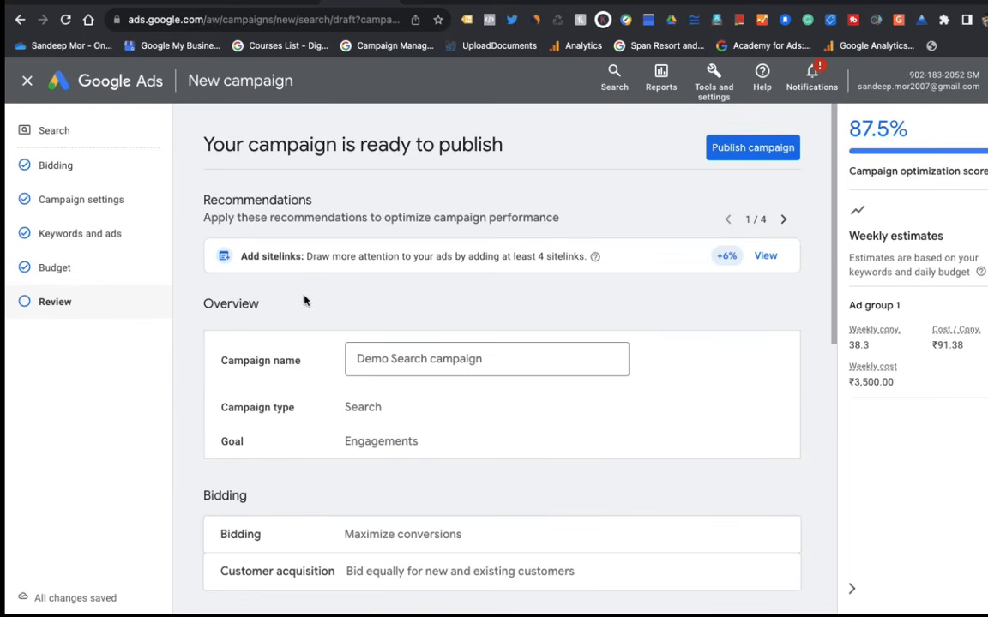
scroll(312, 292, "down", 1)
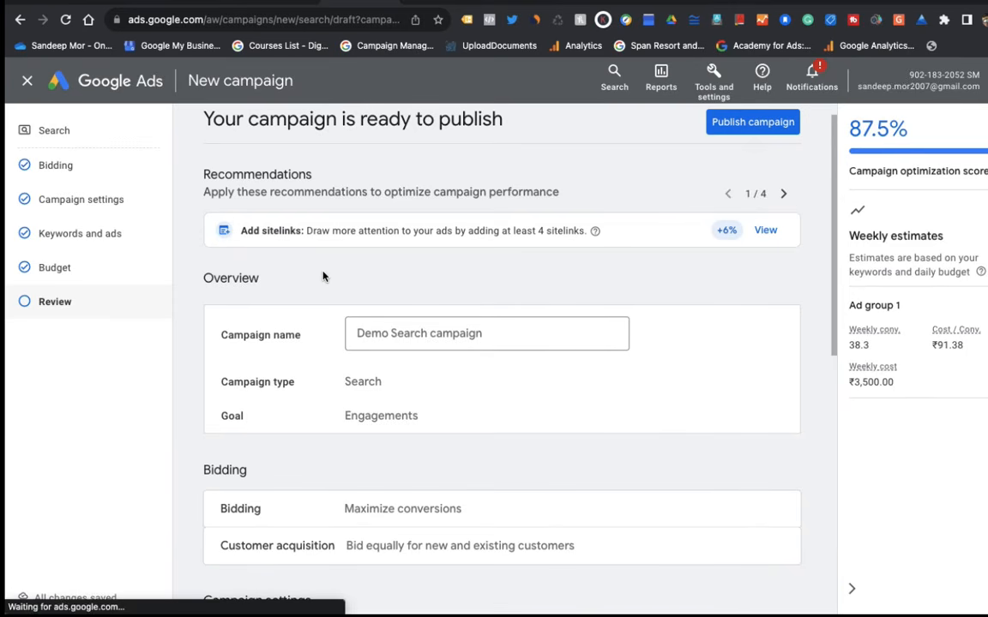
scroll(323, 276, "down", 1)
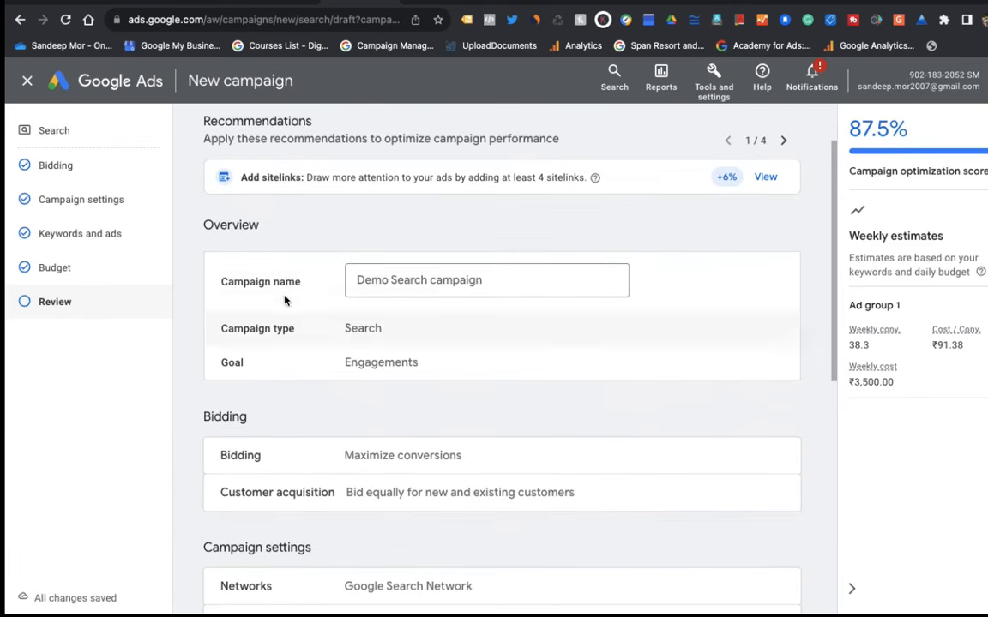
scroll(282, 282, "down", 3)
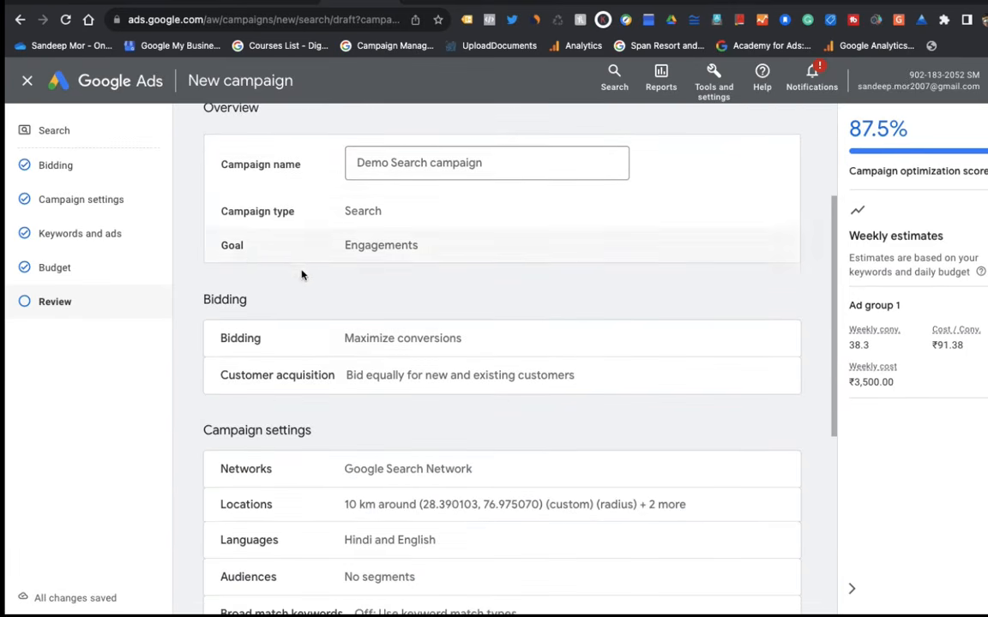
scroll(342, 326, "down", 2)
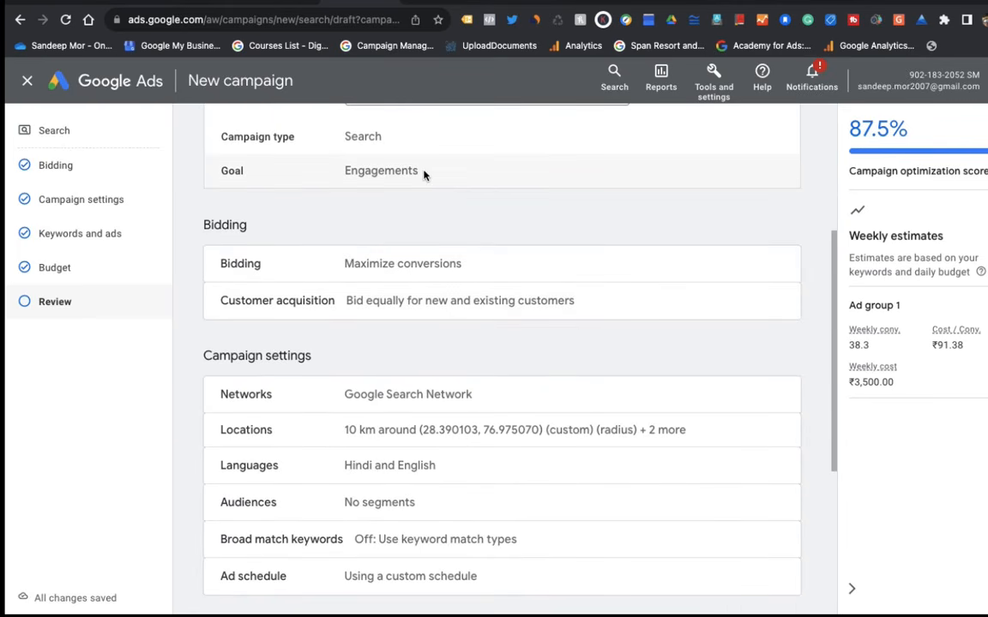
scroll(343, 283, "down", 1)
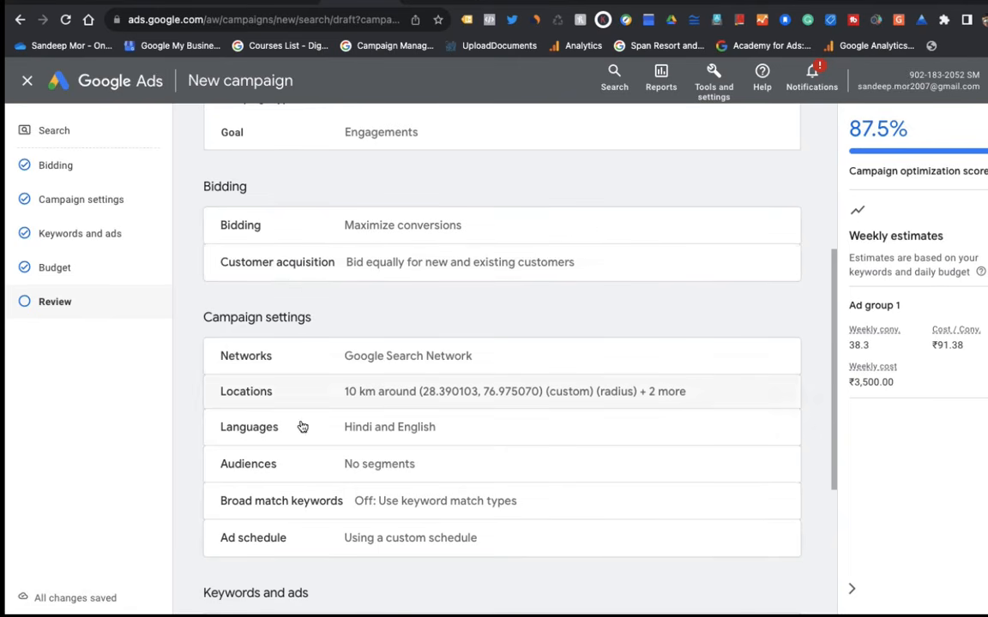
scroll(299, 529, "down", 2)
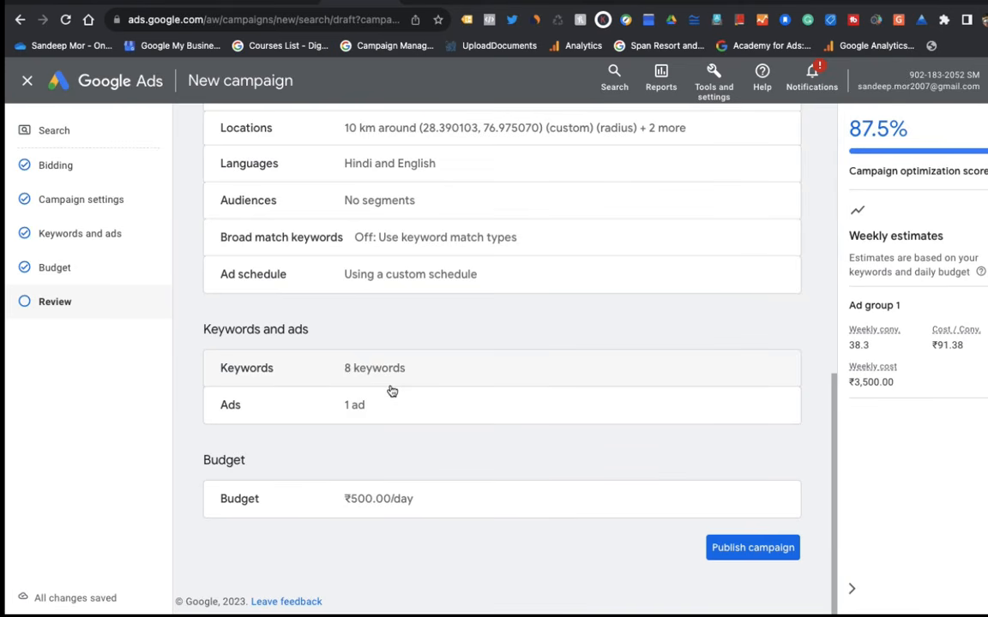
left_click(744, 553)
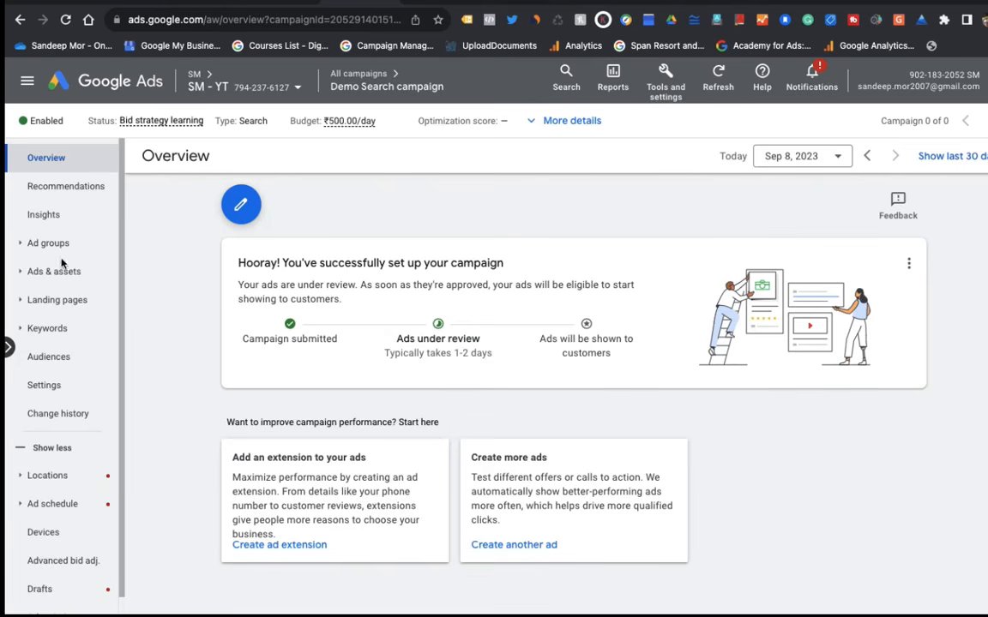
Step: Open the Demo Search campaign's settings from the list of all campaigns and examine its name, customer acquisition and marketing objective options
left_click(359, 75)
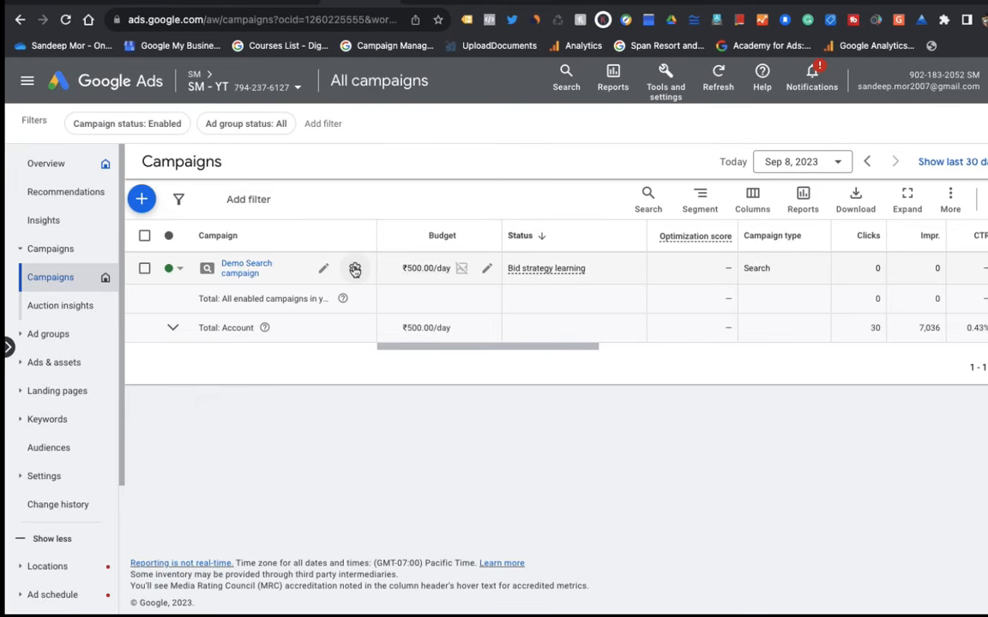
left_click(355, 270)
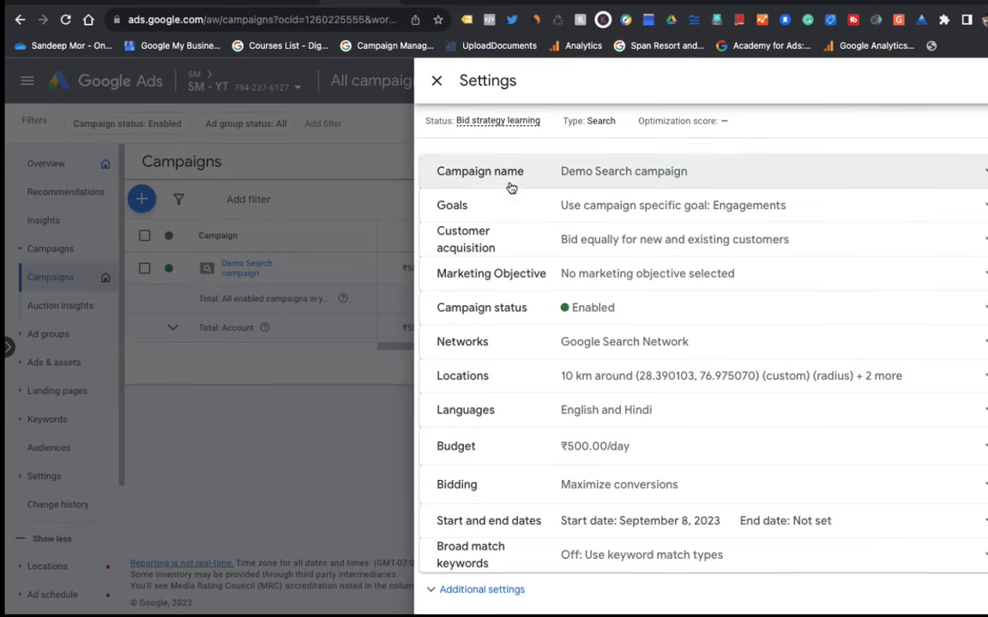
left_click(677, 182)
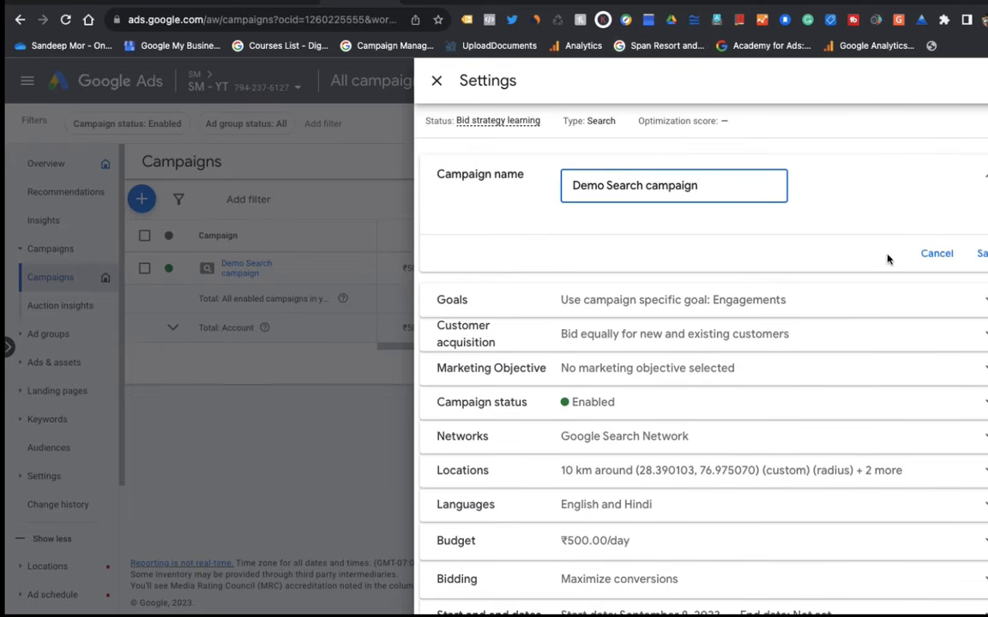
left_click(935, 253)
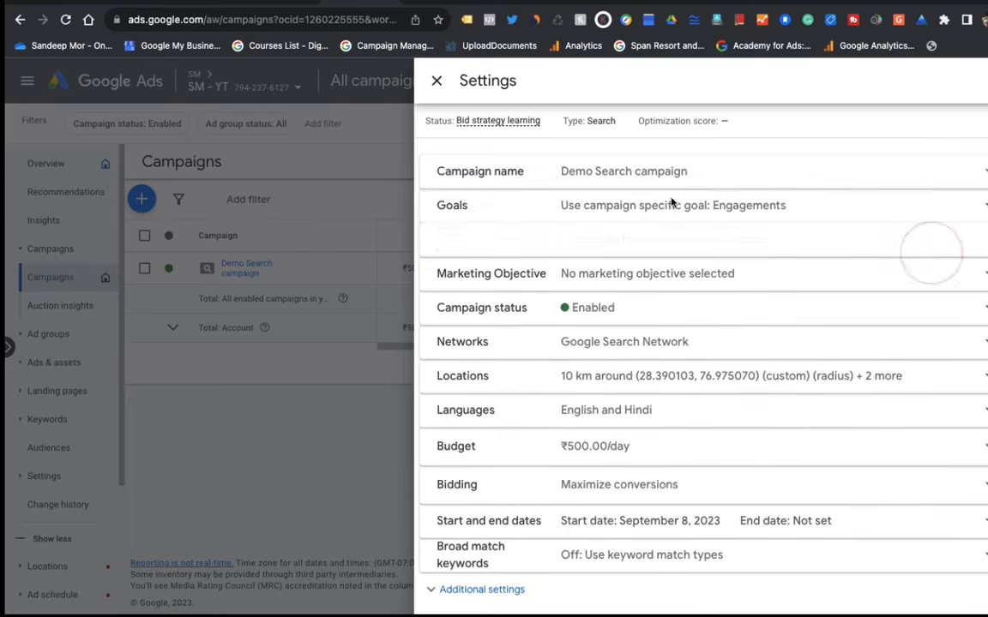
left_click(677, 231)
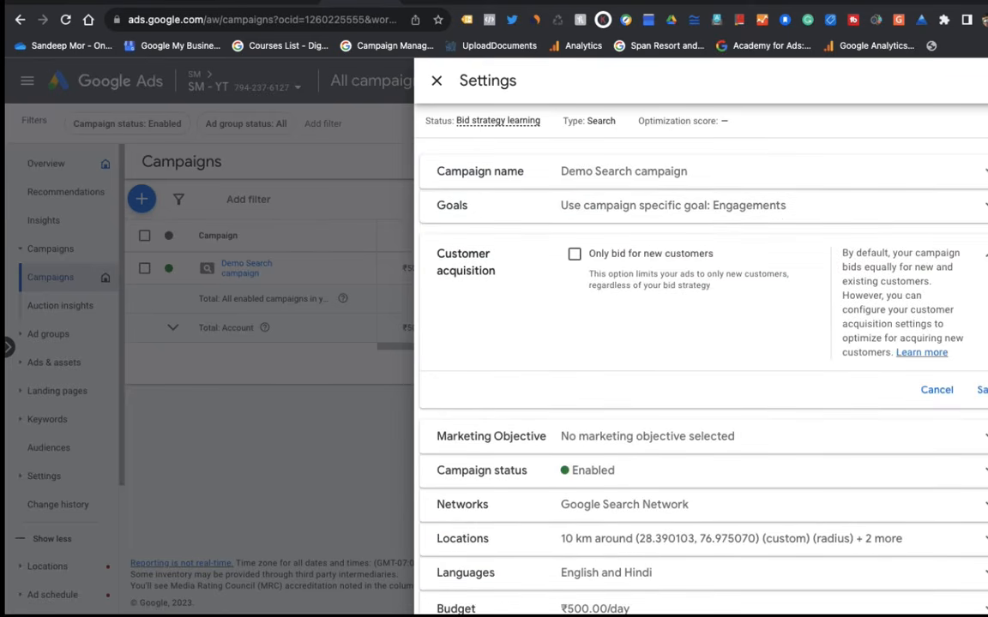
left_click(985, 254)
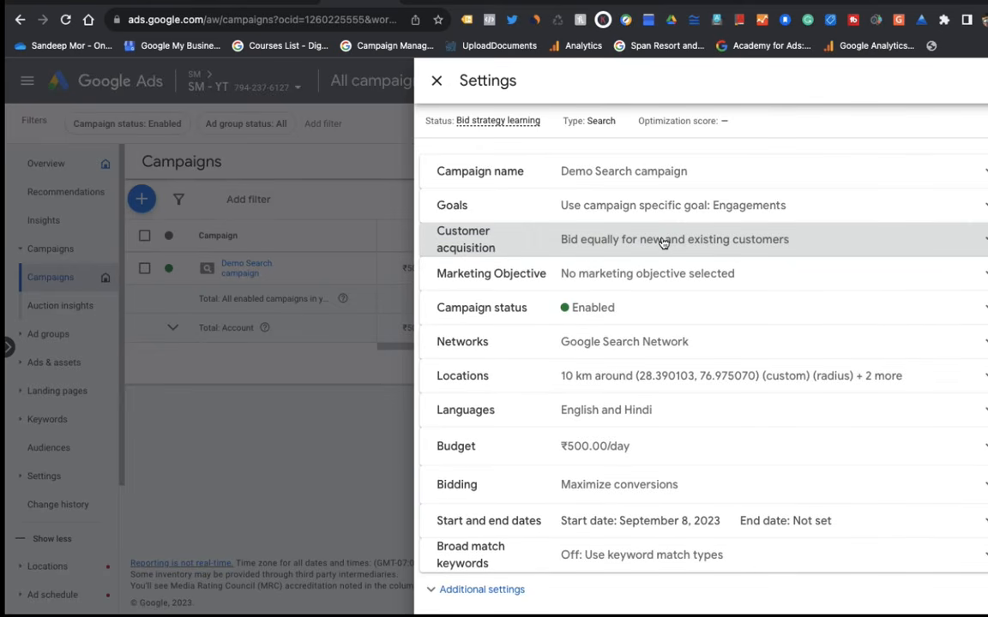
left_click(600, 281)
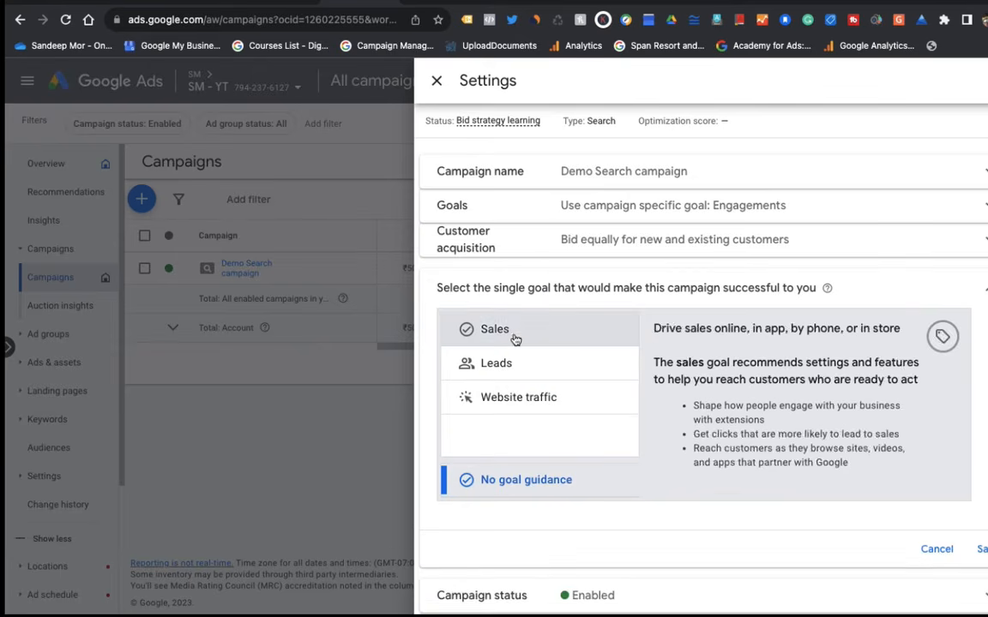
left_click(934, 551)
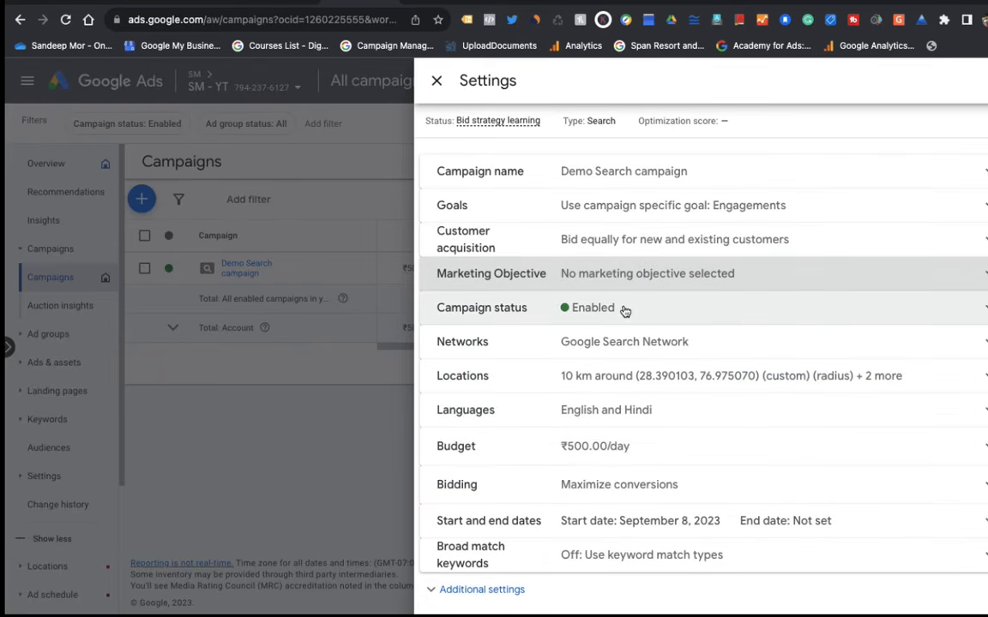
Step: Examine the campaign status choices and the Search and Display network options, leaving both settings without changes
left_click(659, 315)
left_click(621, 336)
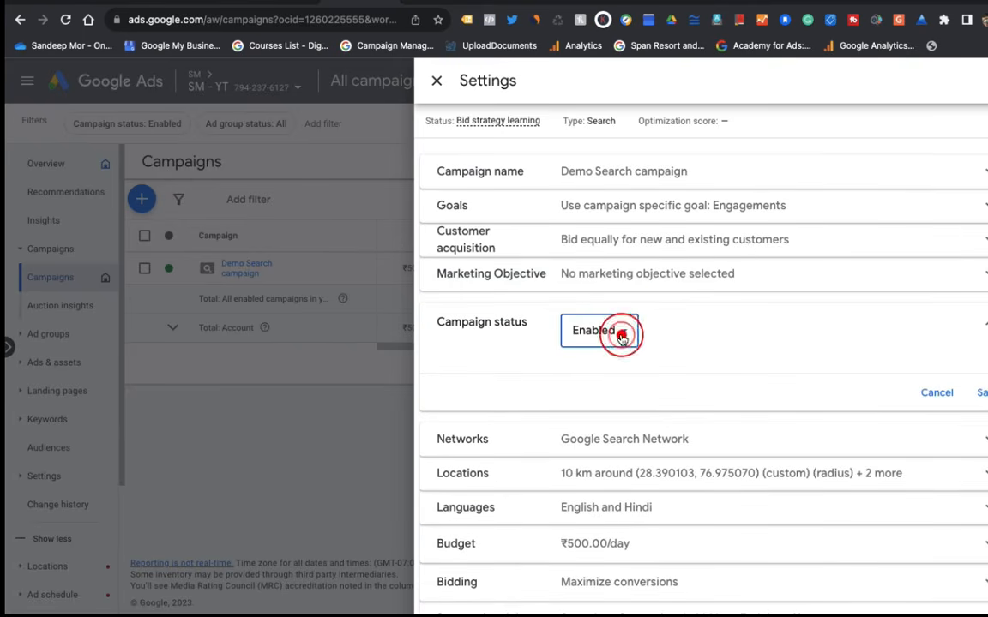
left_click(941, 393)
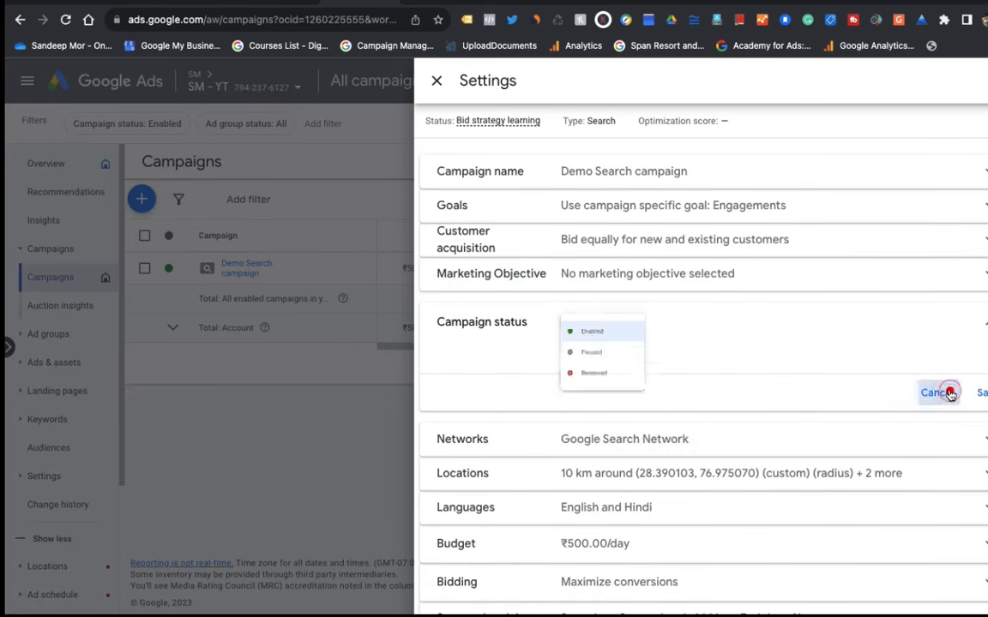
left_click(942, 393)
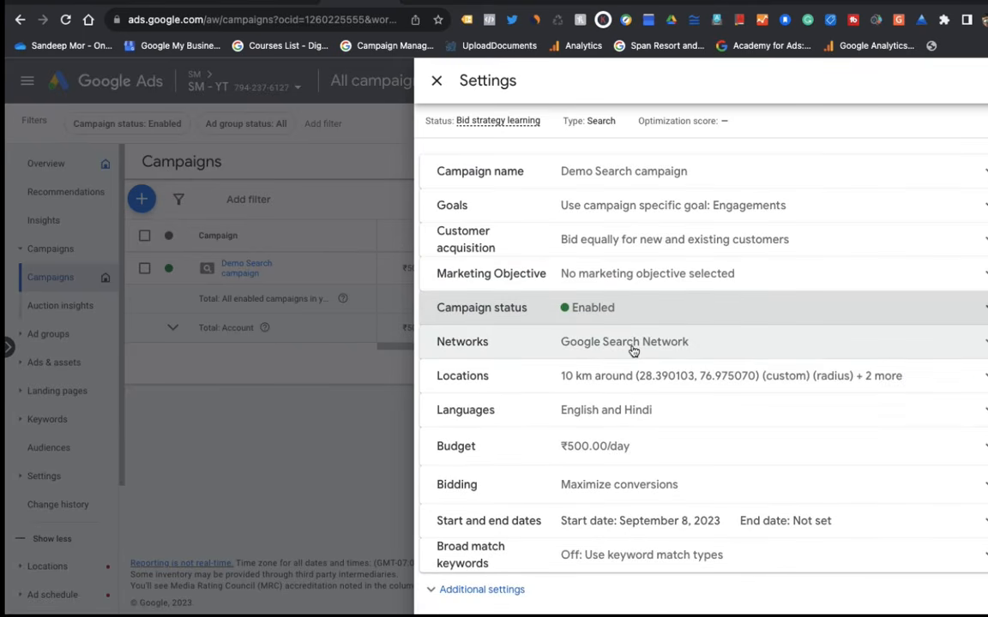
left_click(633, 346)
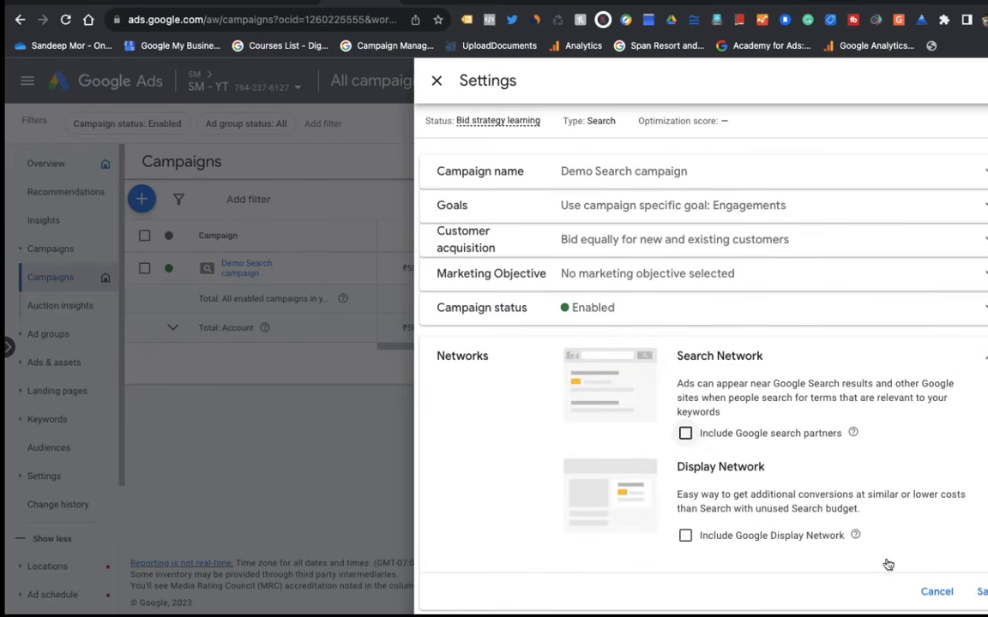
left_click(936, 592)
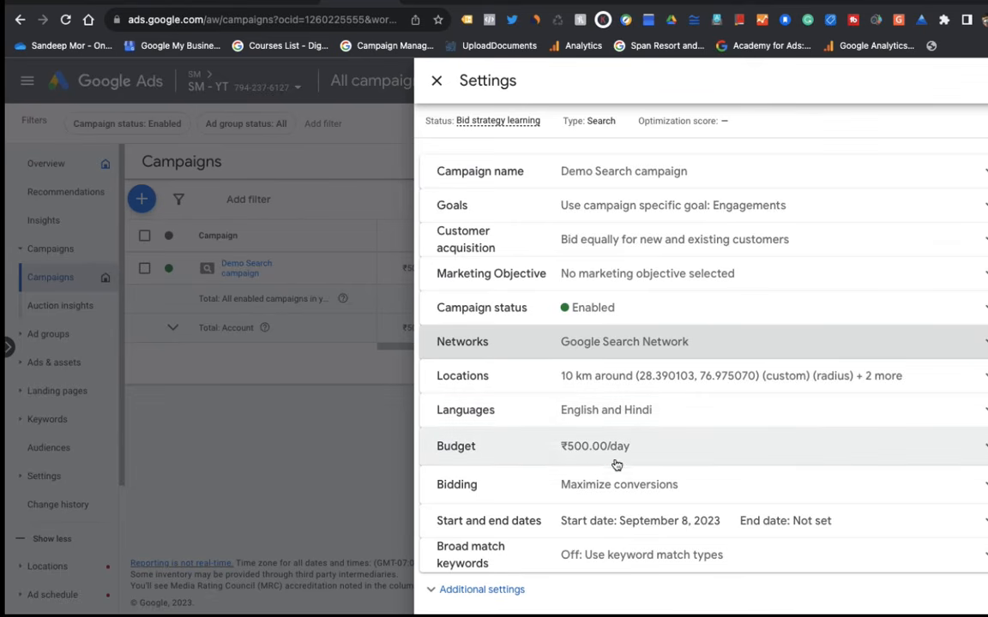
Step: Change the campaign's bid strategy to Manual CPC with Enhanced CPC optimizing for conversions, and save the bidding change
left_click(639, 489)
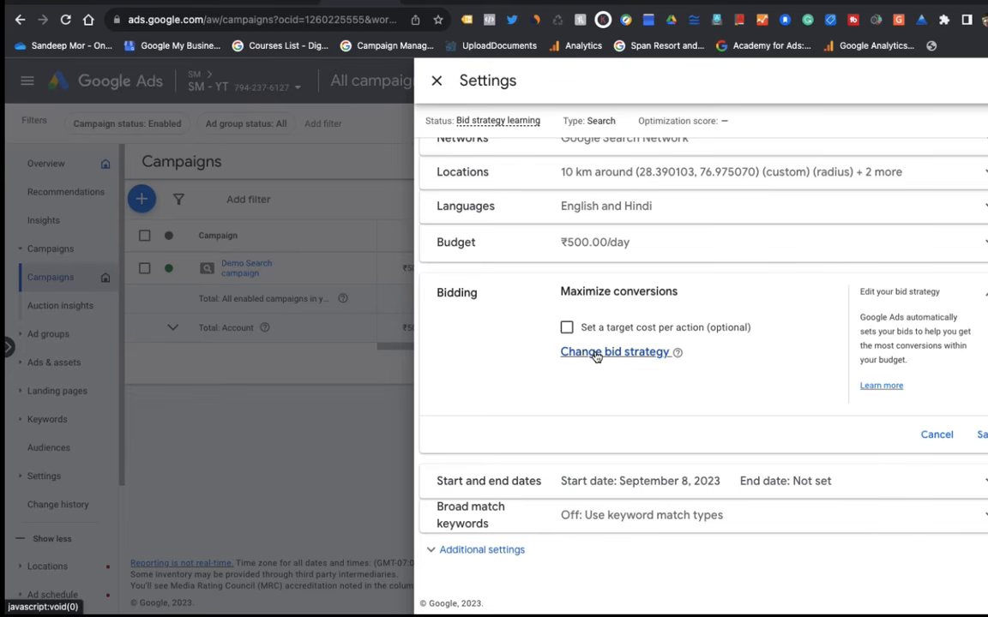
left_click(596, 353)
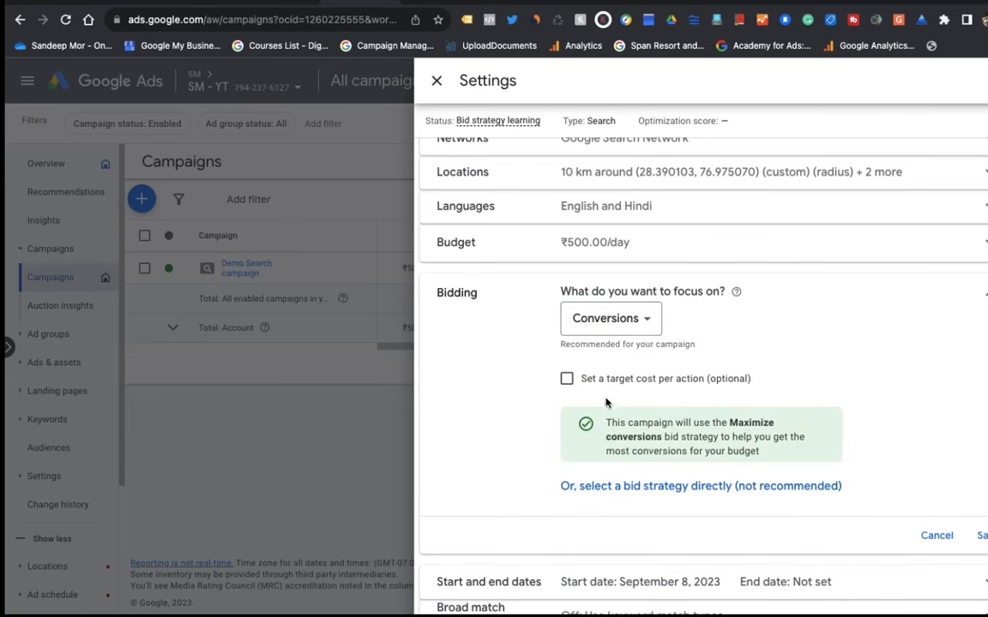
left_click(632, 320)
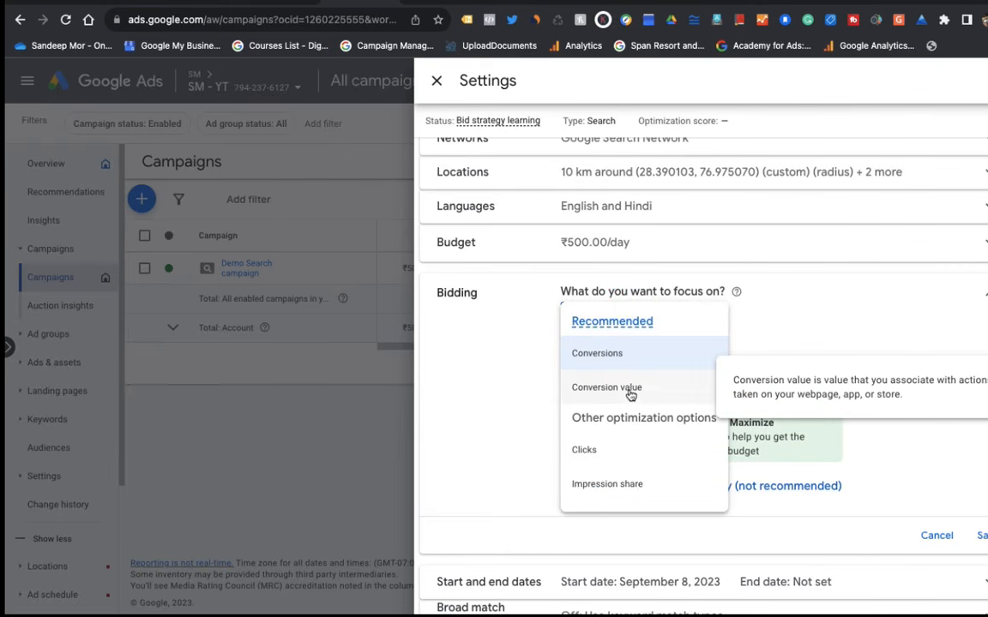
left_click(515, 473)
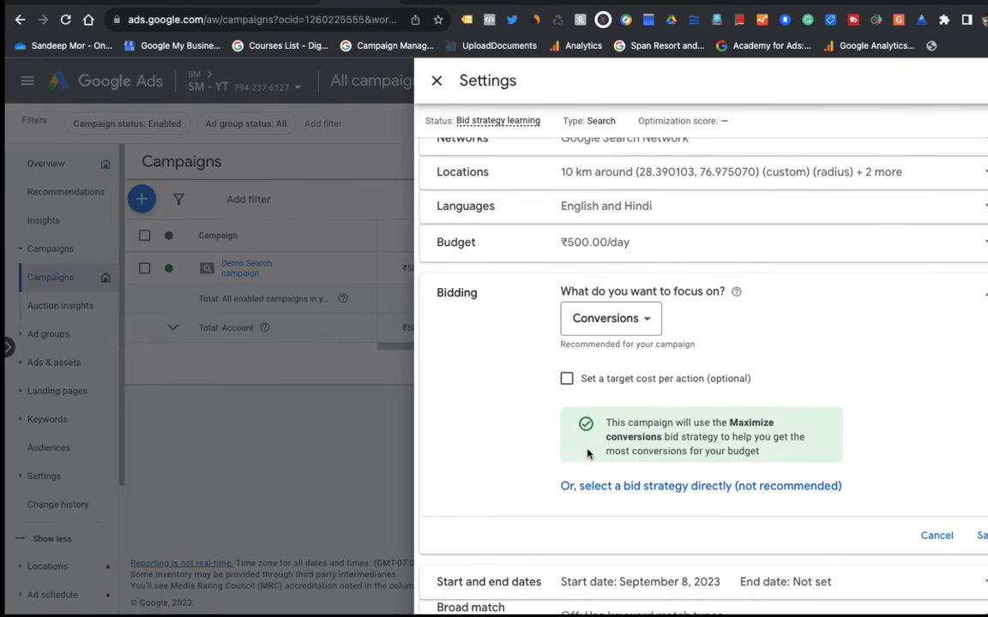
left_click(633, 490)
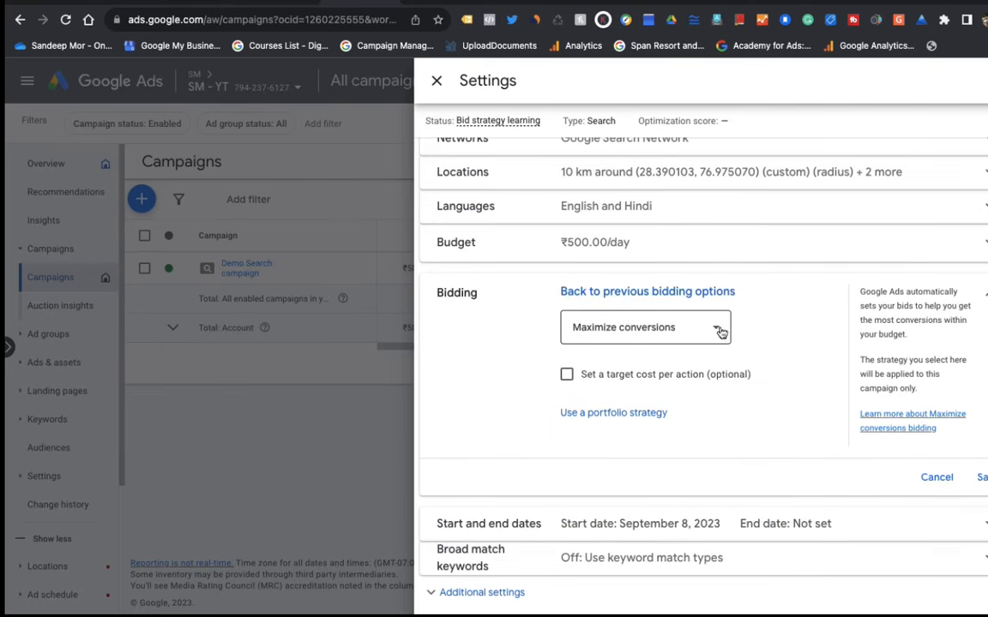
left_click(717, 327)
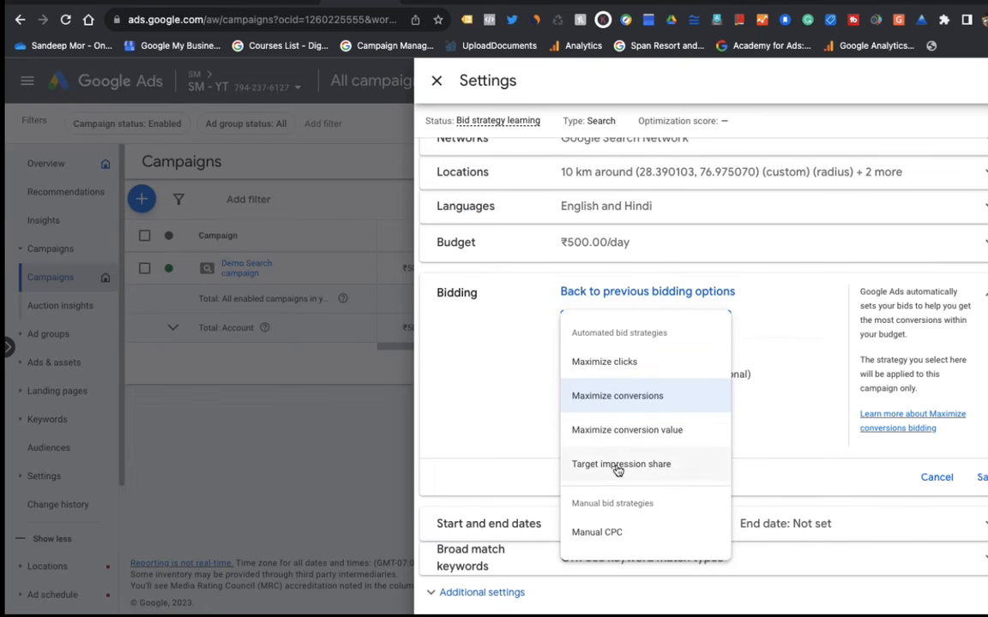
left_click(622, 533)
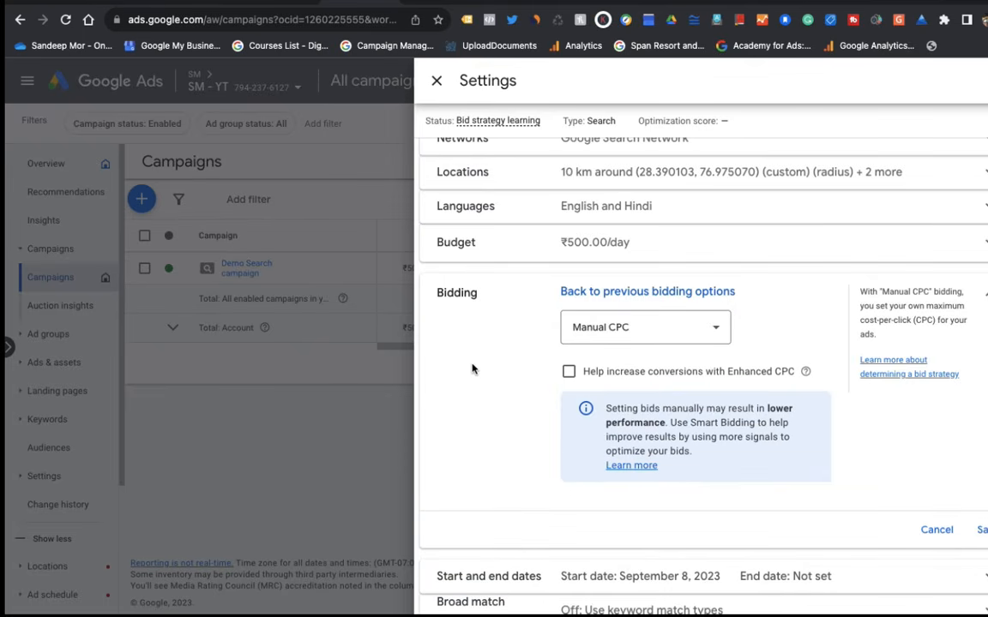
left_click(570, 374)
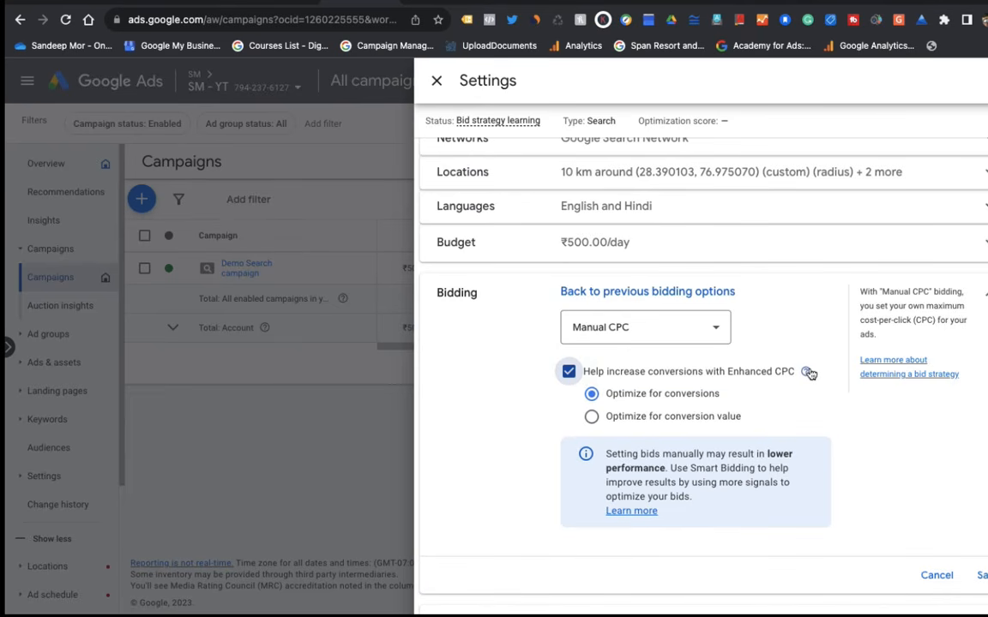
mouse_move(810, 375)
left_click(982, 575)
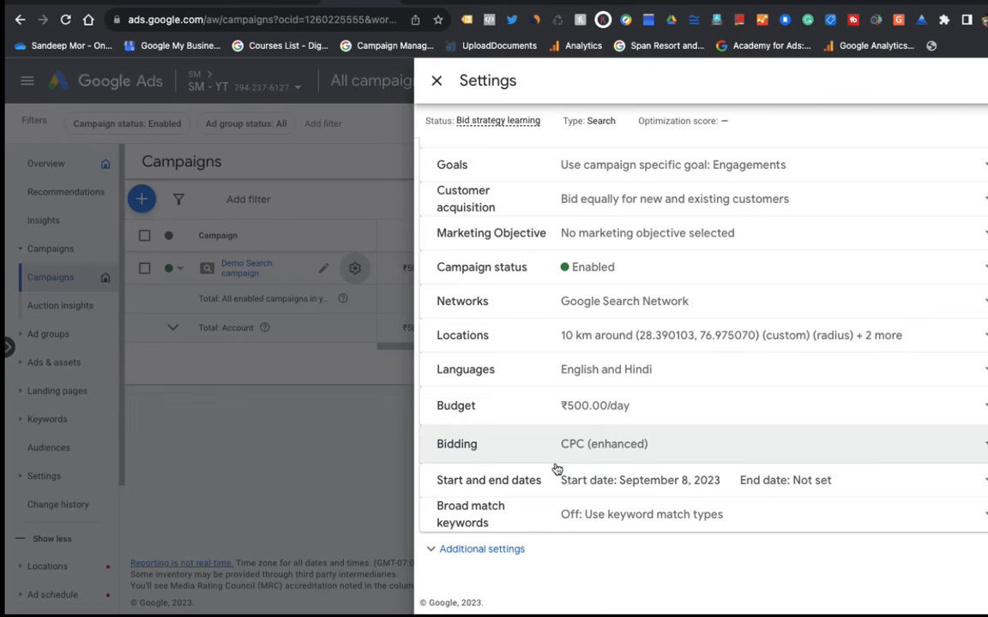
Step: Expand the campaign's additional settings and examine the broad match keywords options, then cancel without changing them
left_click(455, 549)
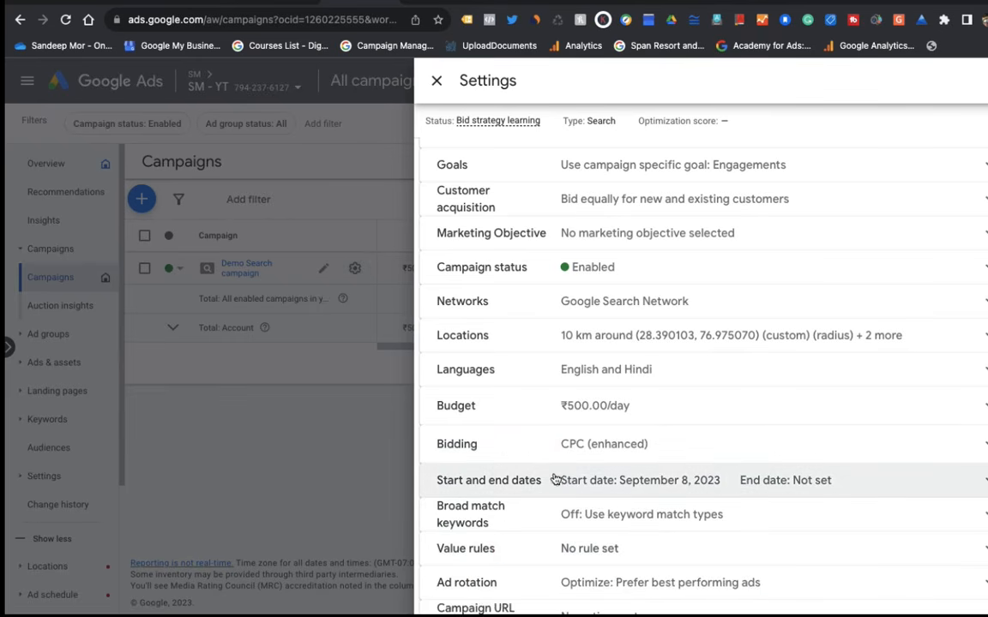
scroll(566, 514, "down", 3)
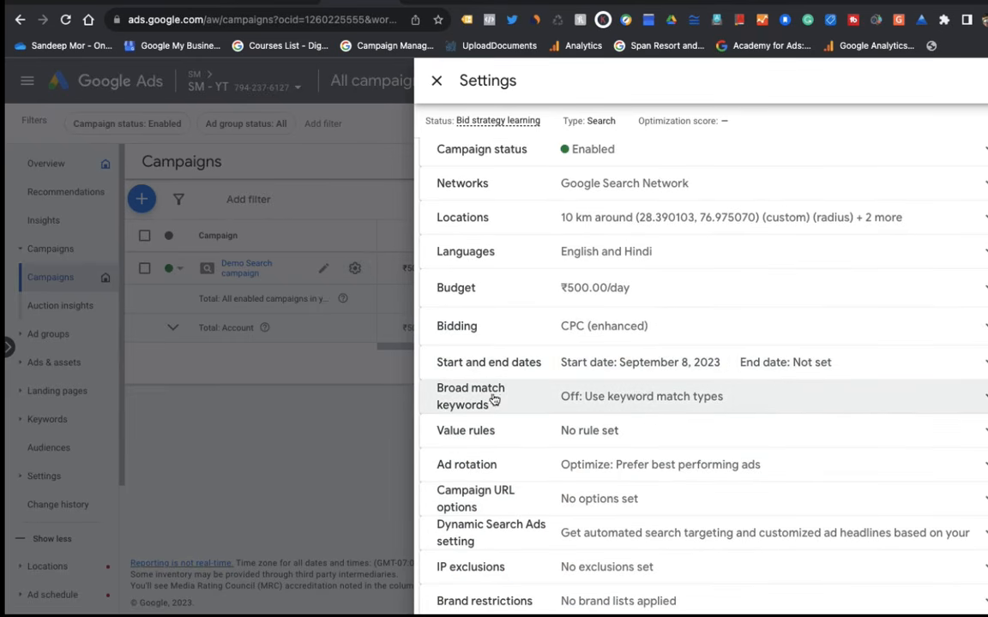
left_click(797, 408)
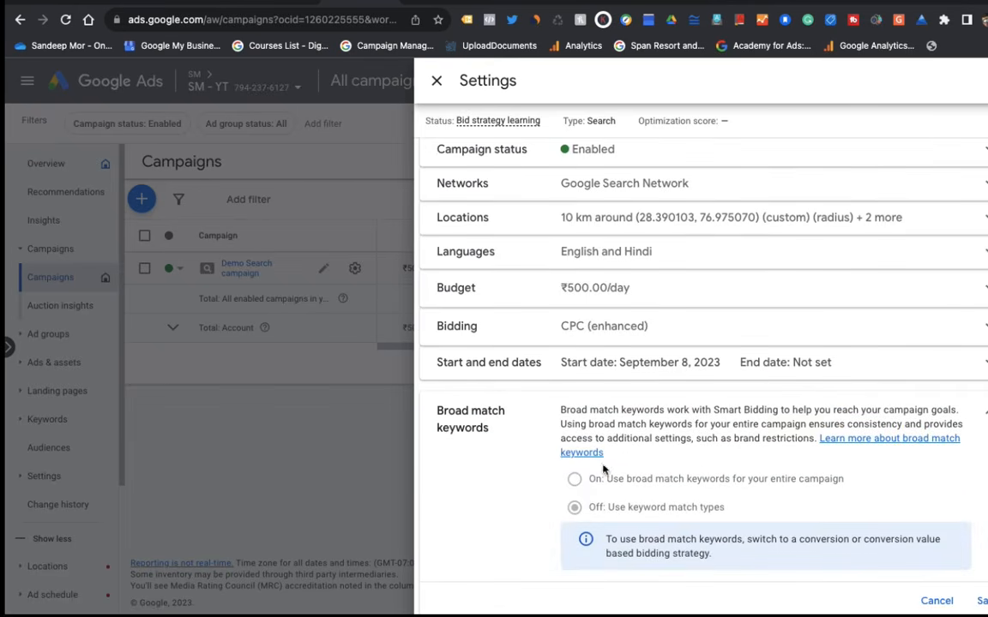
scroll(617, 515, "down", 1)
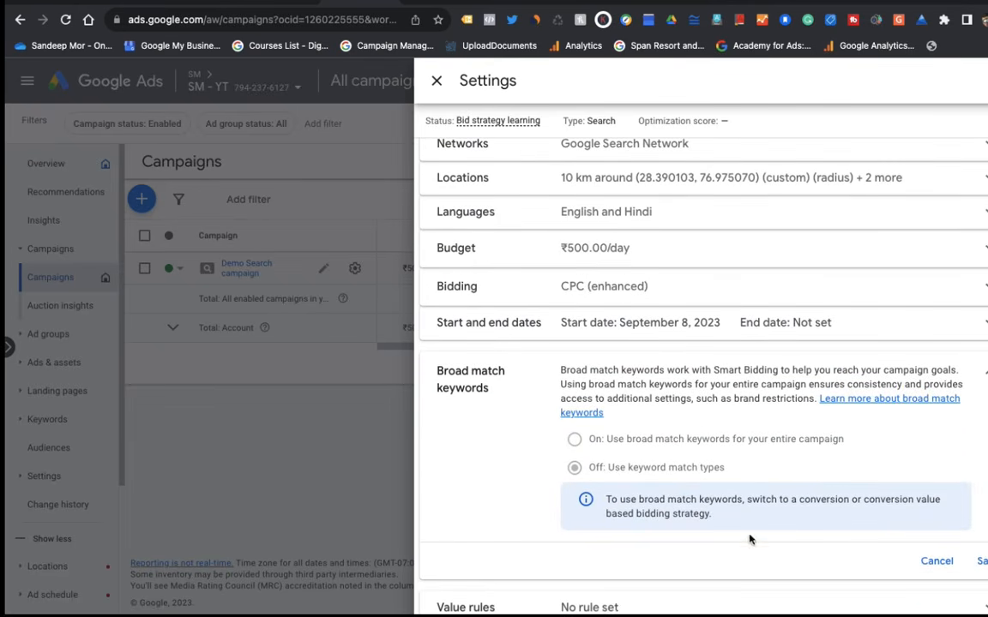
left_click(575, 438)
left_click(575, 440)
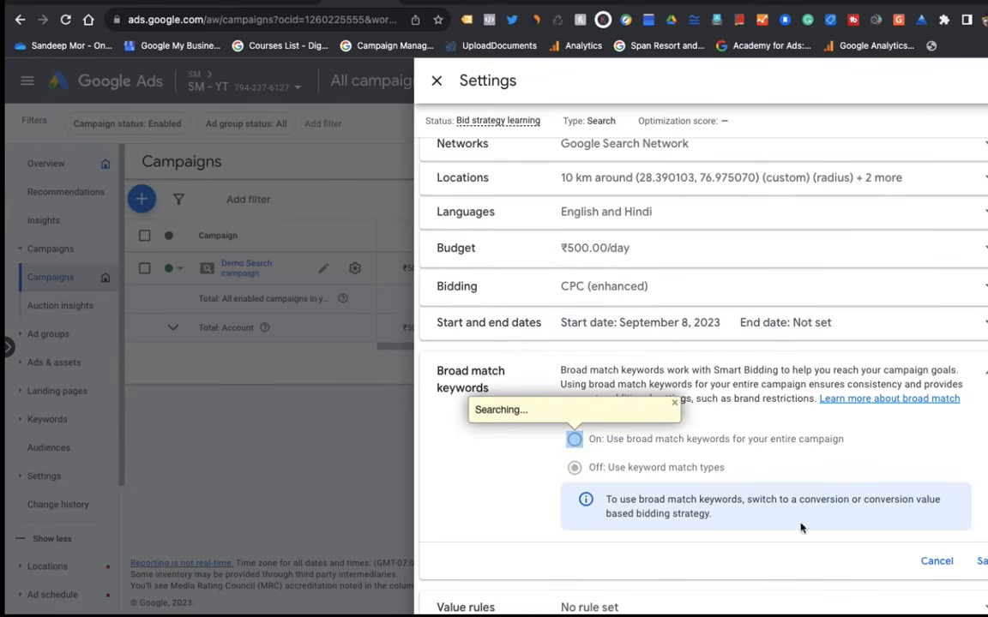
left_click(945, 559)
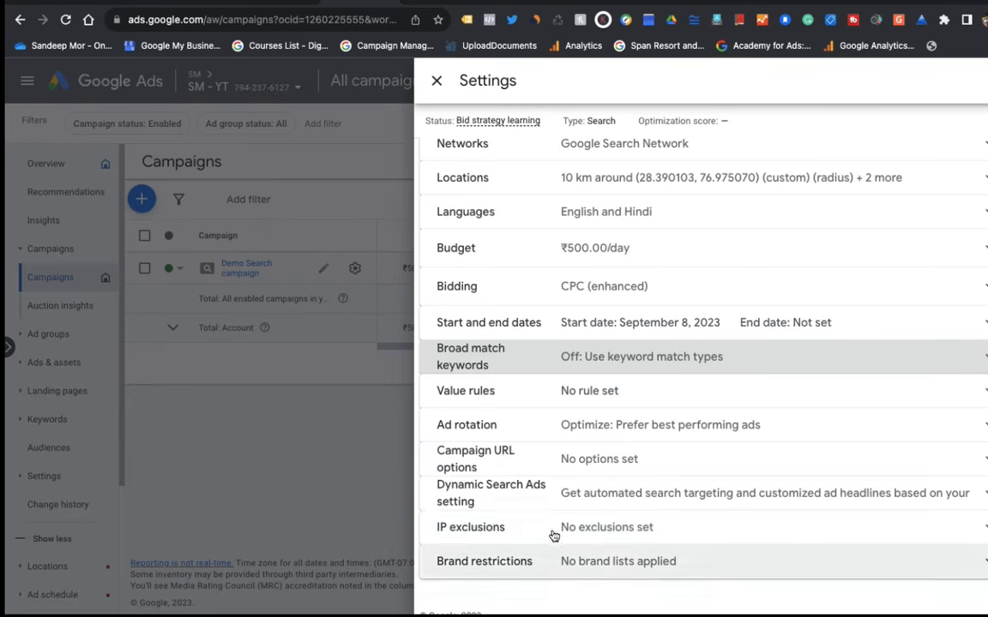
Step: Examine the brand restrictions setting and its brand list field, cancel it, and close the campaign settings
left_click(596, 562)
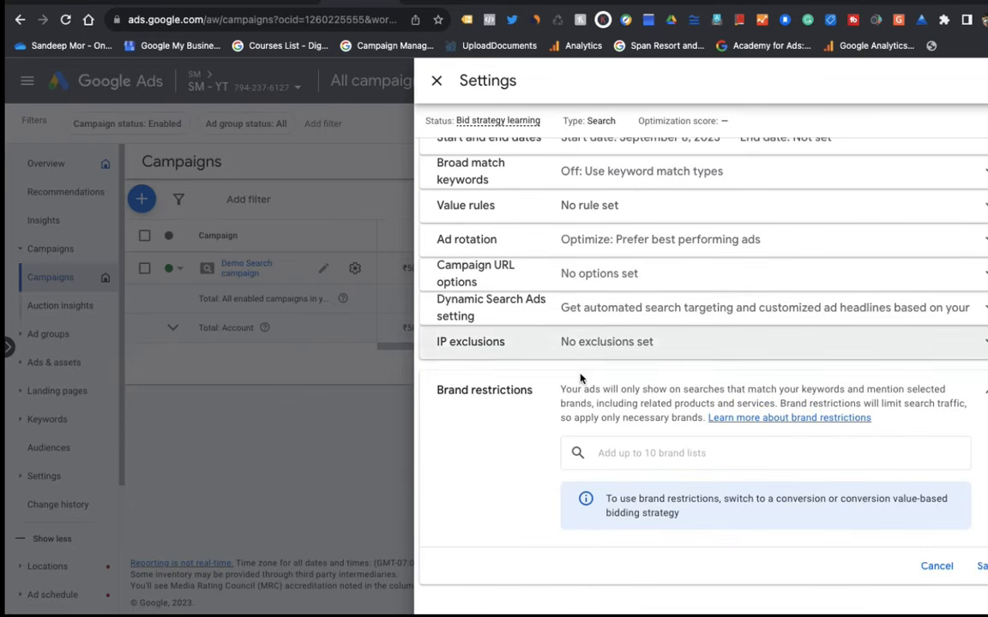
left_click(629, 454)
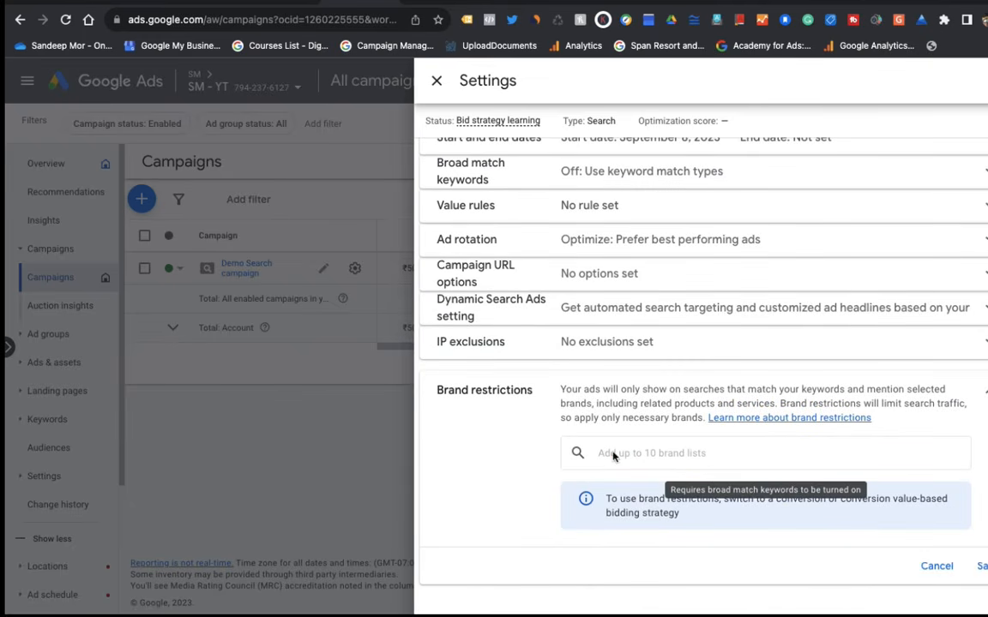
left_click(939, 566)
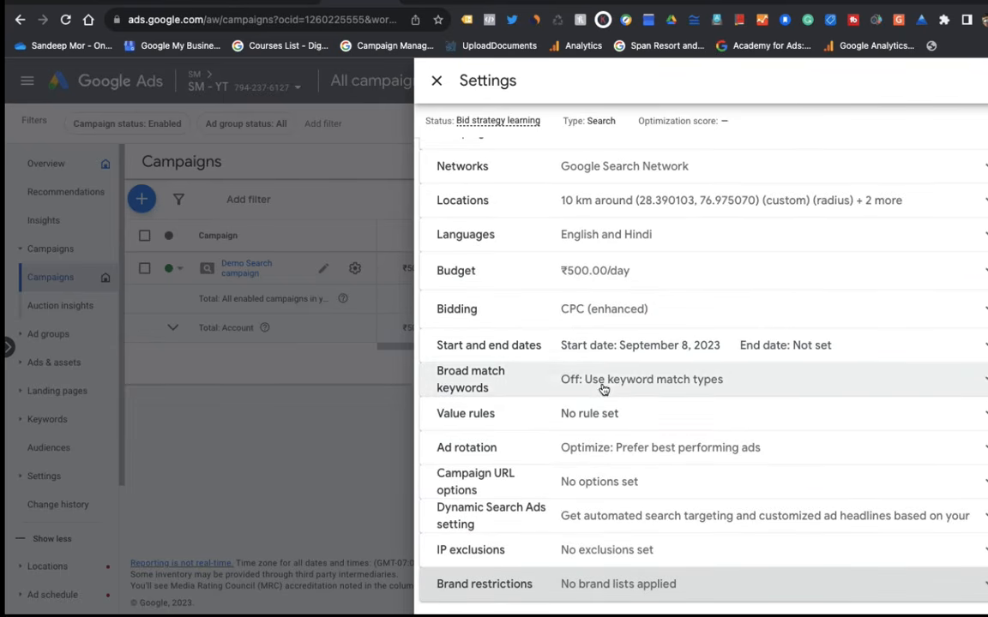
left_click(437, 79)
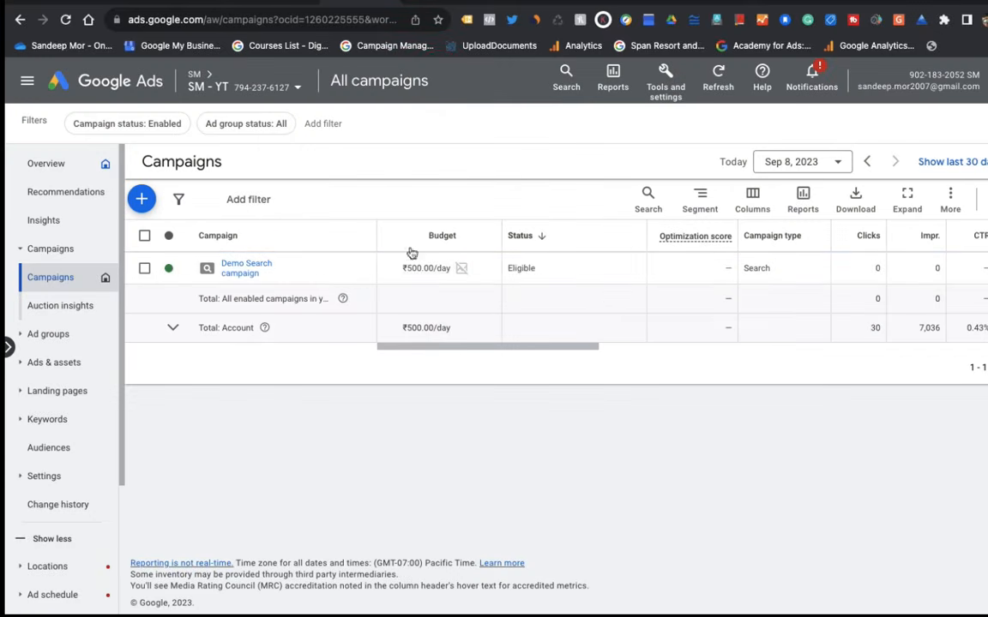
Step: Open the Demo Search campaign's ad groups, examine the settings of Ad group 1 including the additional ones, and close them
left_click(230, 267)
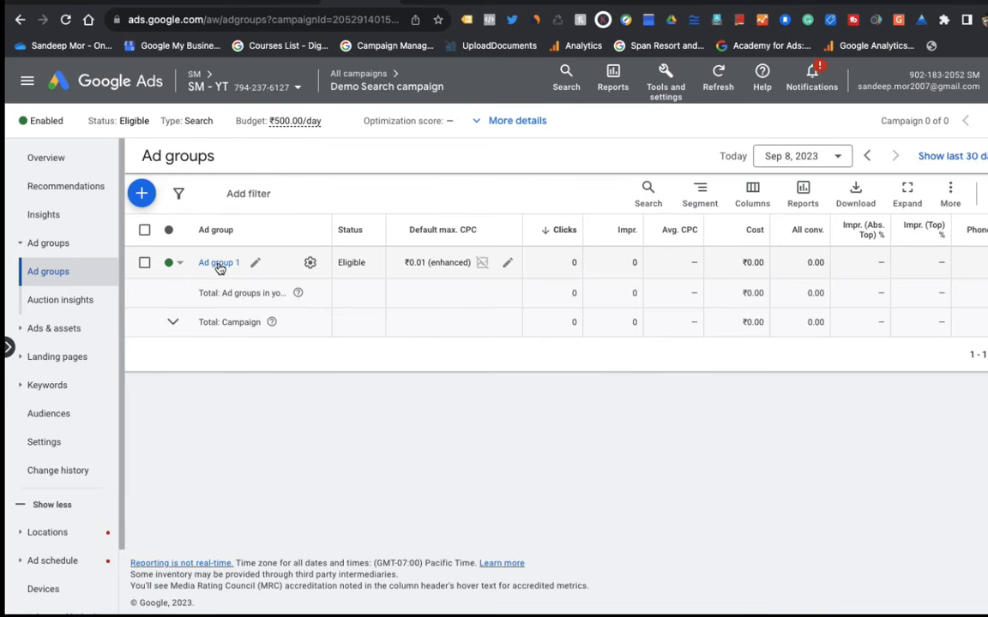
left_click(312, 264)
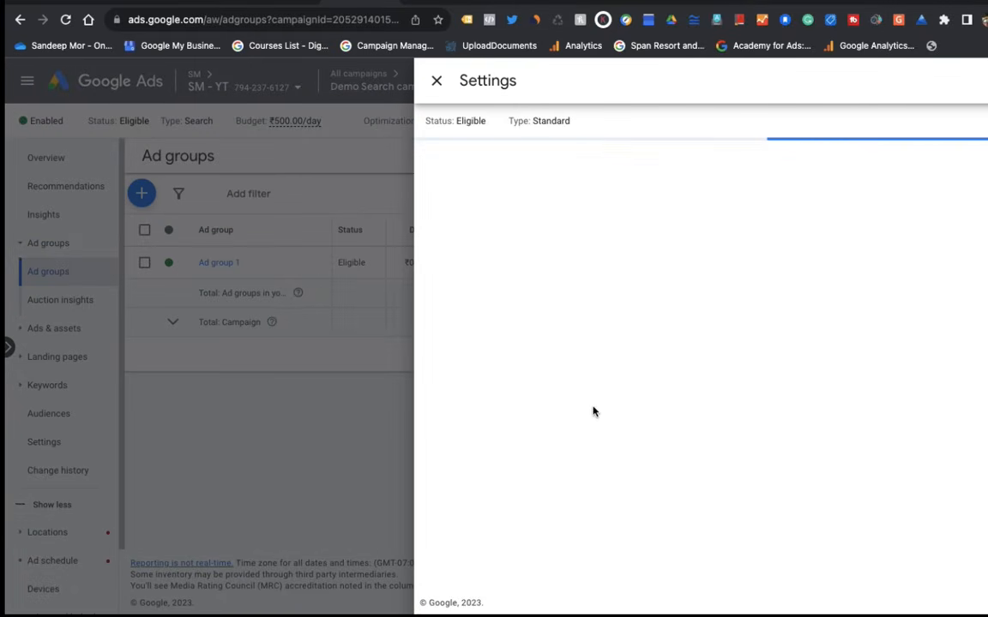
left_click(501, 310)
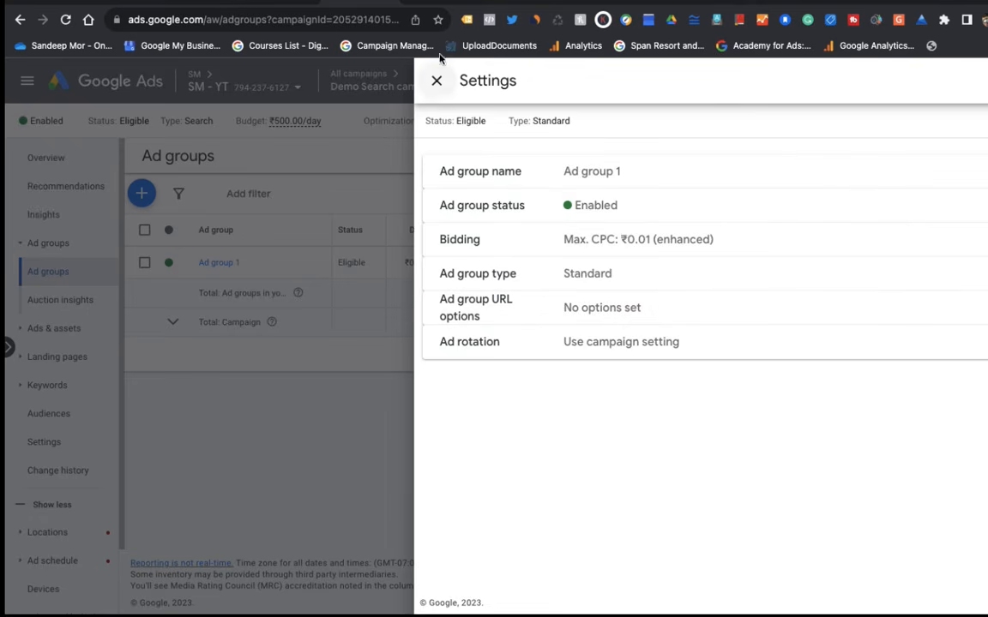
left_click(438, 82)
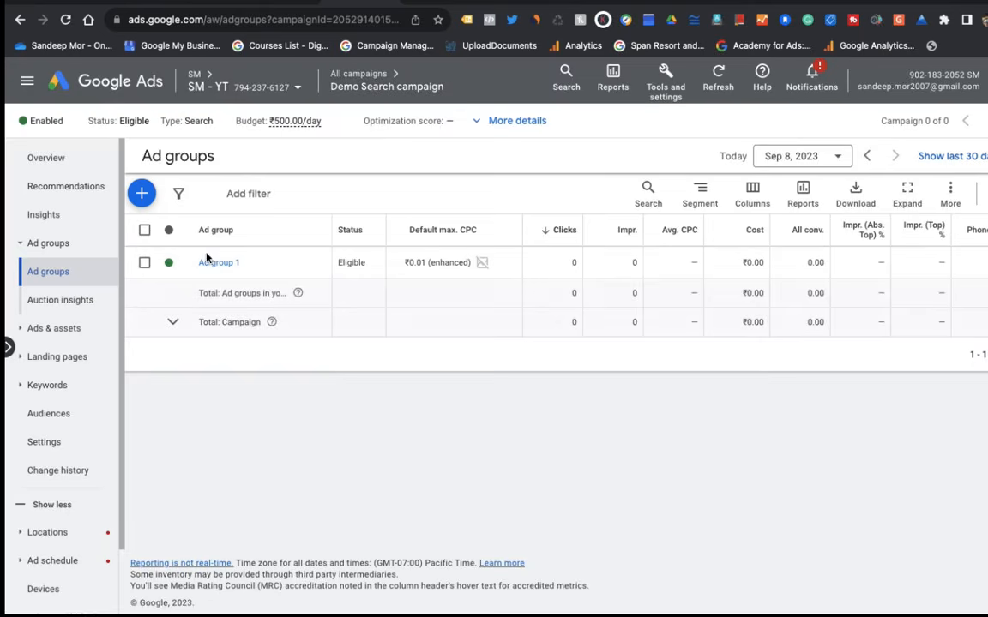
Step: Open Ad group 1's search keywords and change the match type of all eight keywords to Exact match
left_click(212, 265)
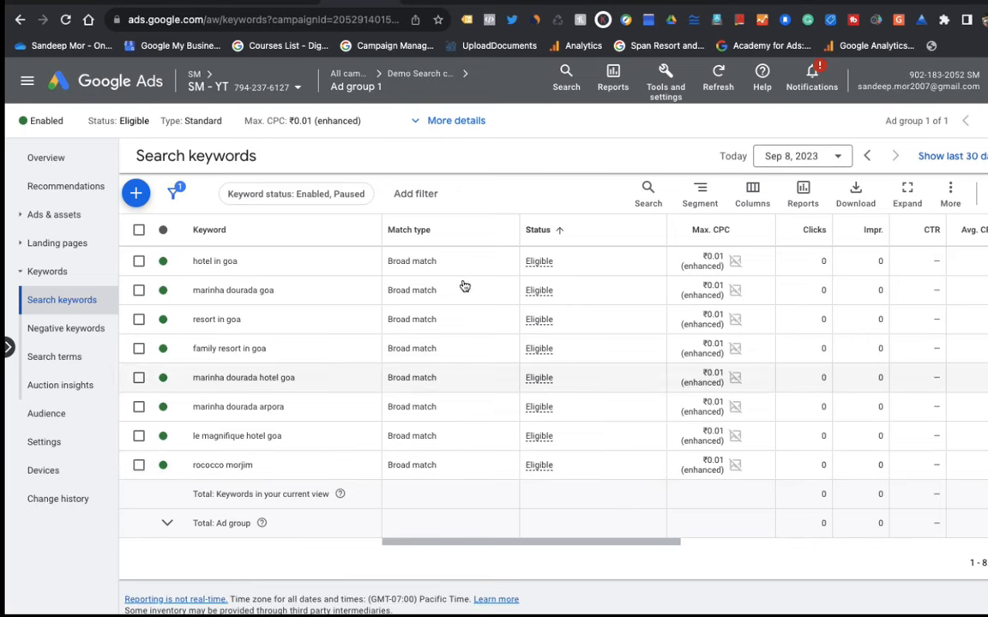
left_click(445, 263)
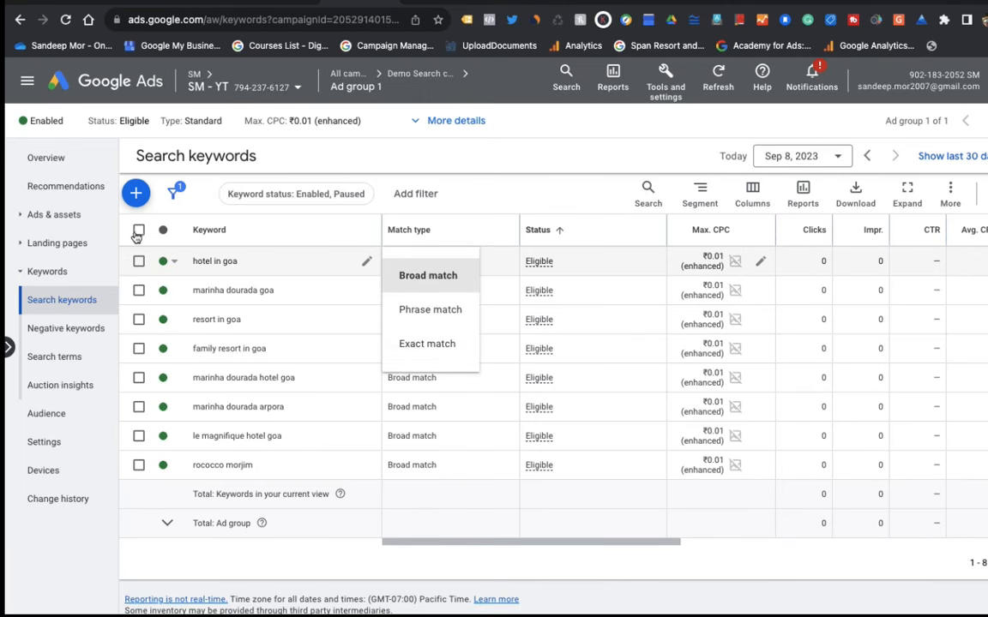
left_click(138, 231)
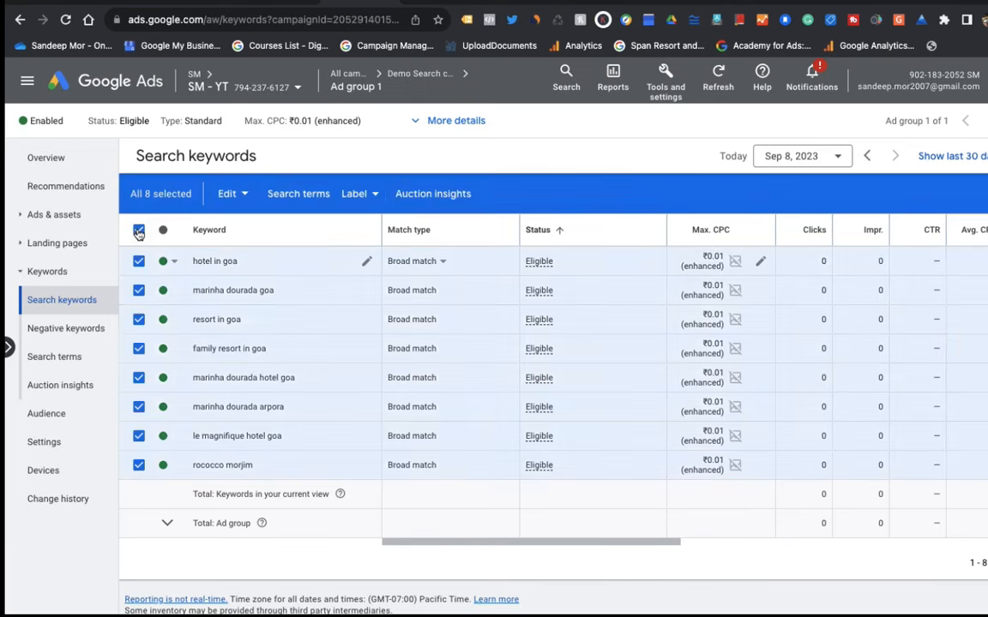
left_click(228, 193)
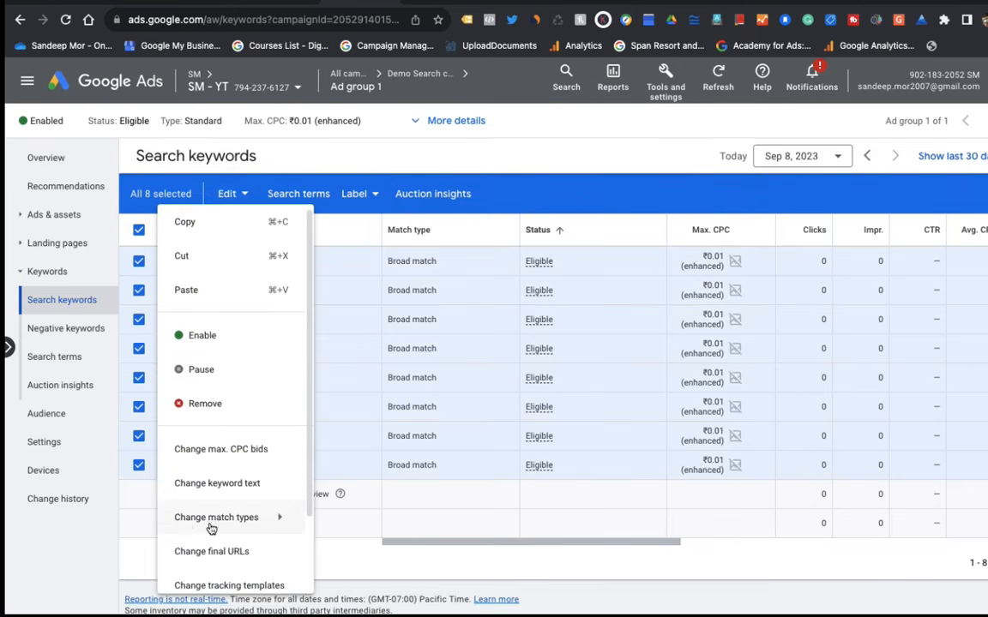
mouse_move(190, 525)
left_click(272, 525)
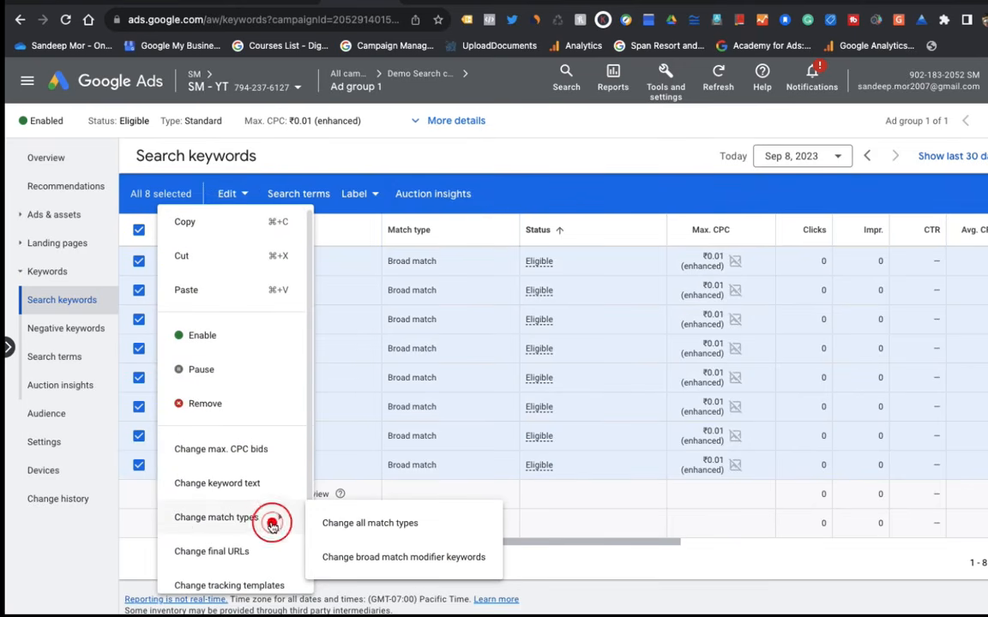
left_click(394, 527)
left_click(214, 245)
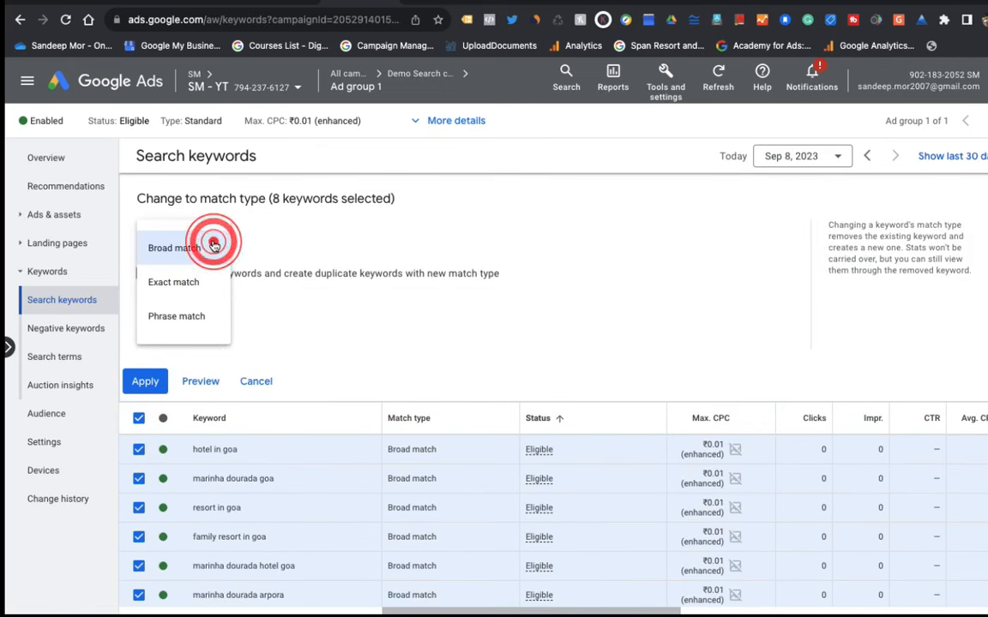
left_click(186, 283)
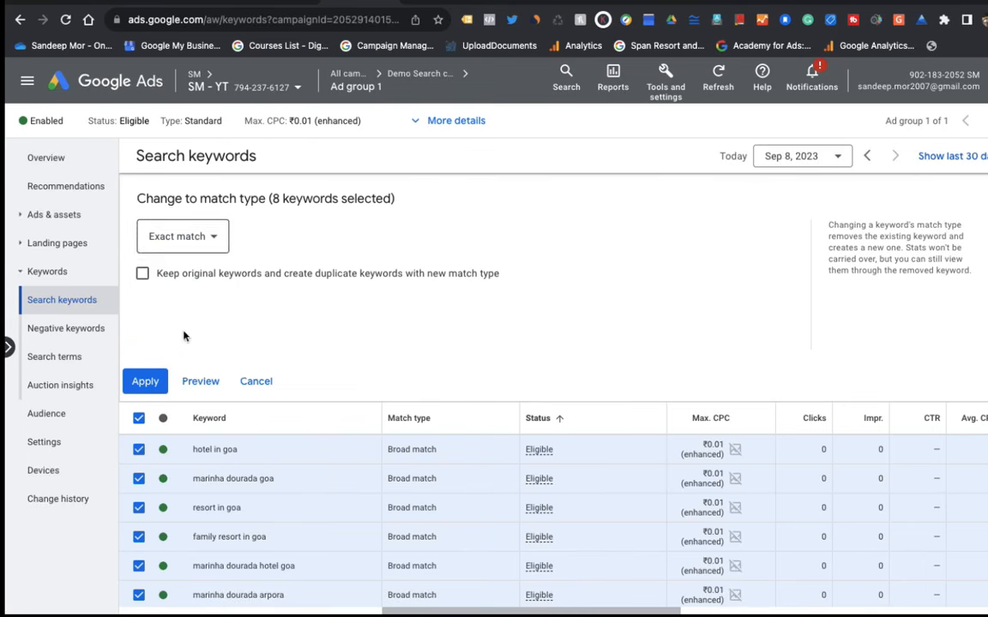
left_click(140, 381)
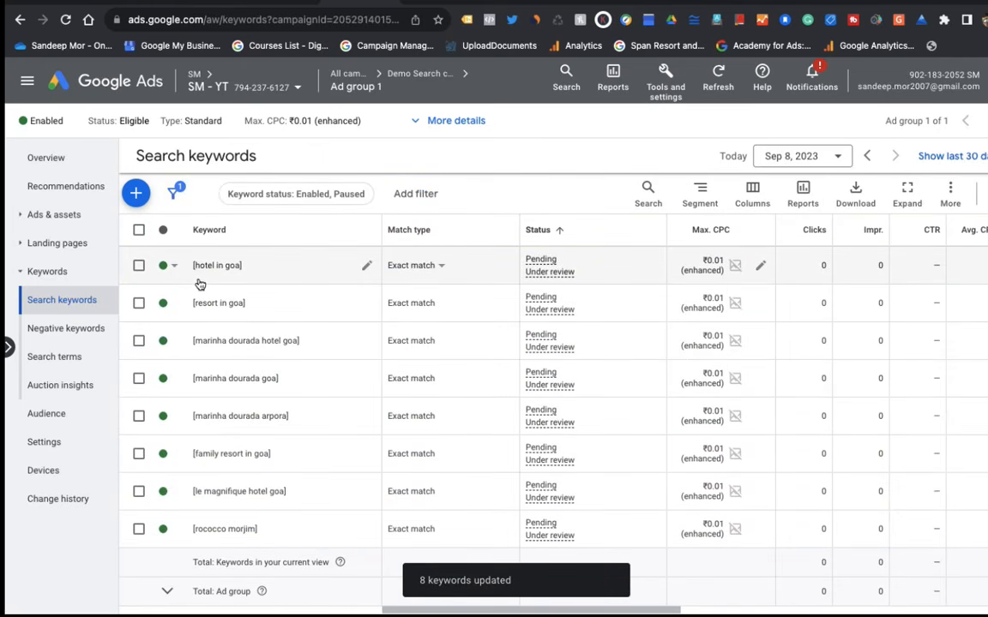
Step: Set the keyword "hotel in goa" to Phrase match and "marinha dourada hotel goa" to Broad match
left_click(440, 265)
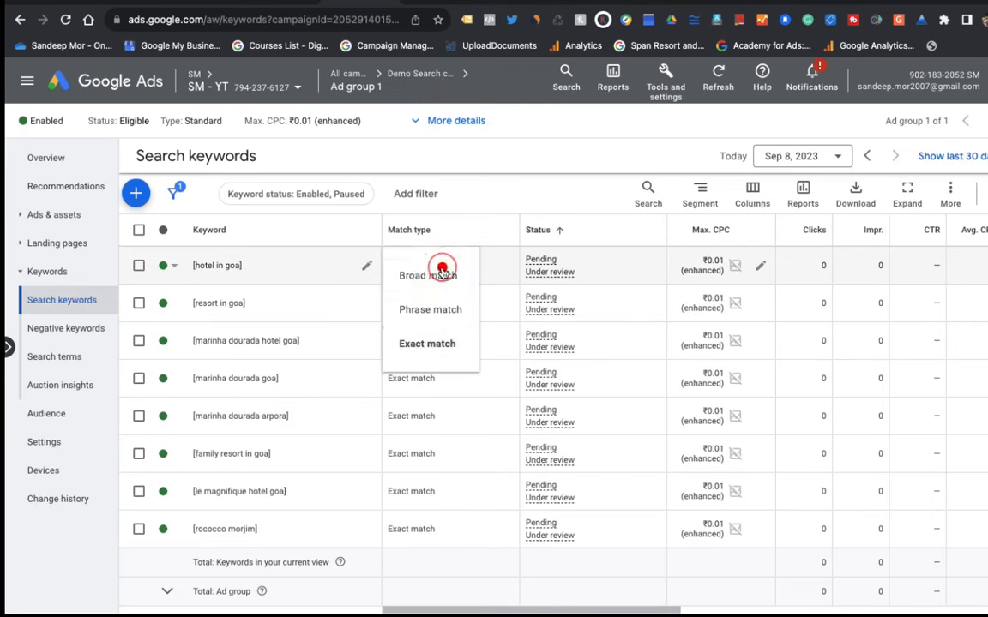
left_click(429, 309)
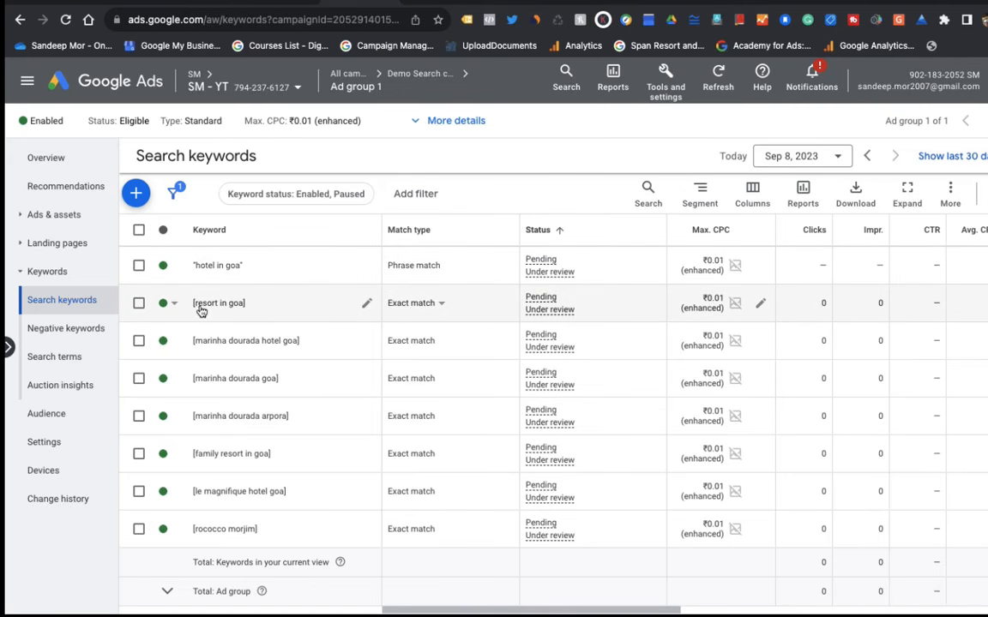
left_click(442, 343)
left_click(442, 352)
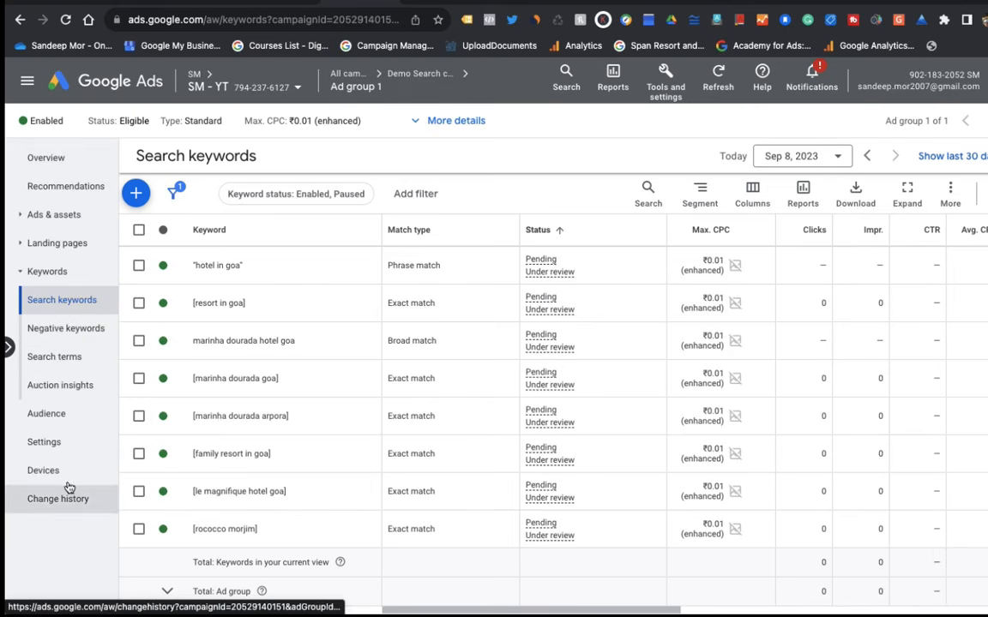
Step: Look over Ad group 1's settings, then open its ads and check the responsive search ad's review status
left_click(56, 445)
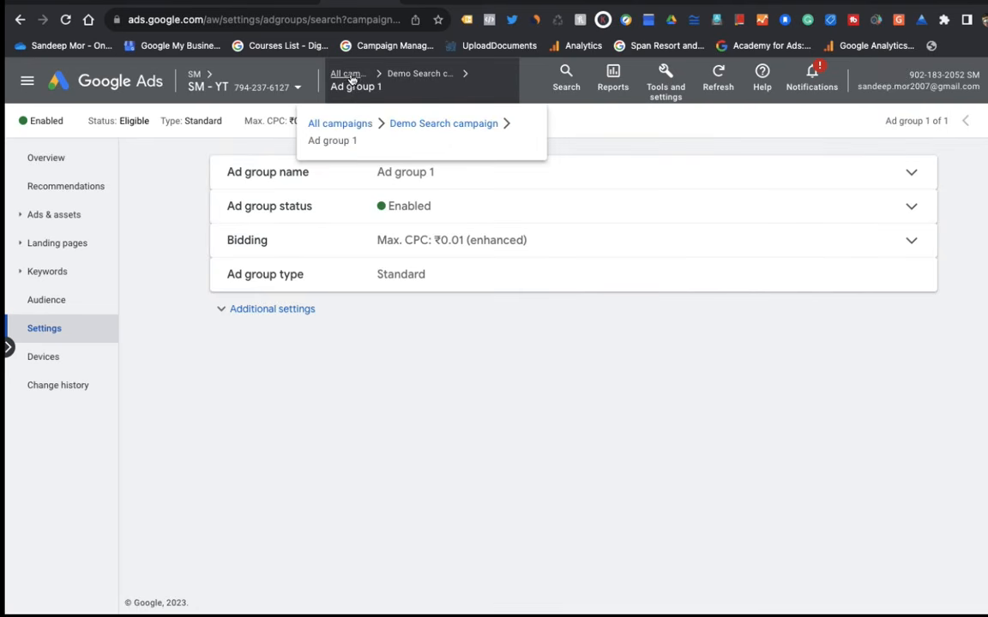
left_click(77, 215)
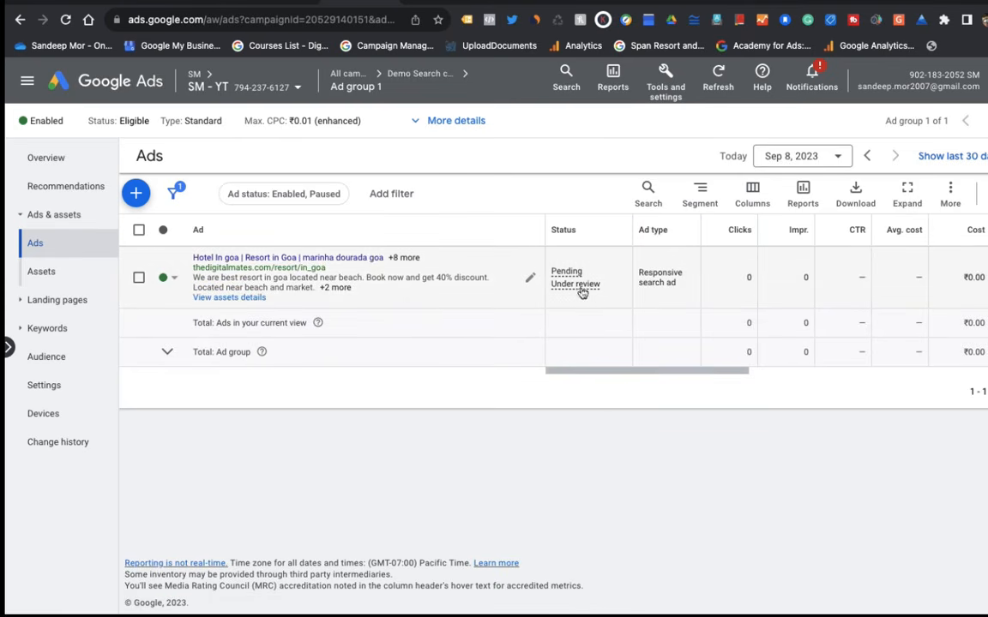
mouse_move(572, 284)
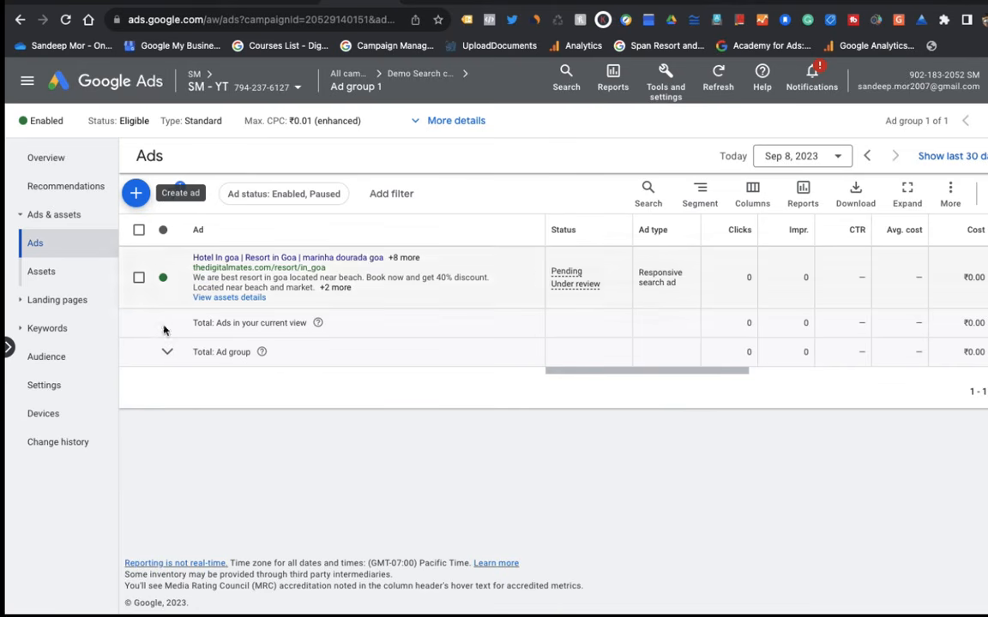
Step: Start a new call ad in Ad group 1 and examine its phone number, URL, headline, description and call conversion fields
left_click(135, 193)
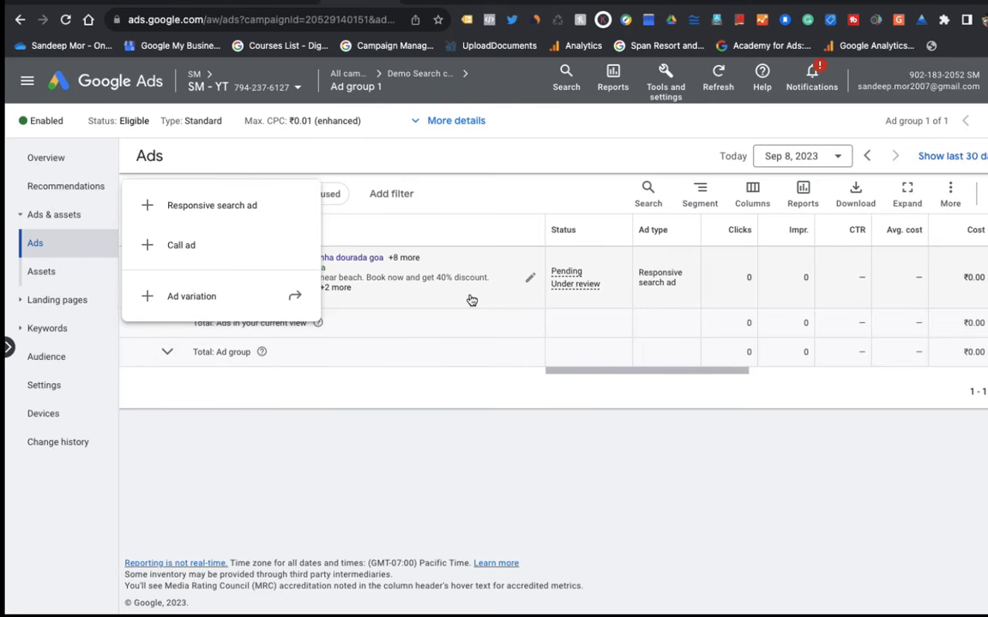
left_click(221, 250)
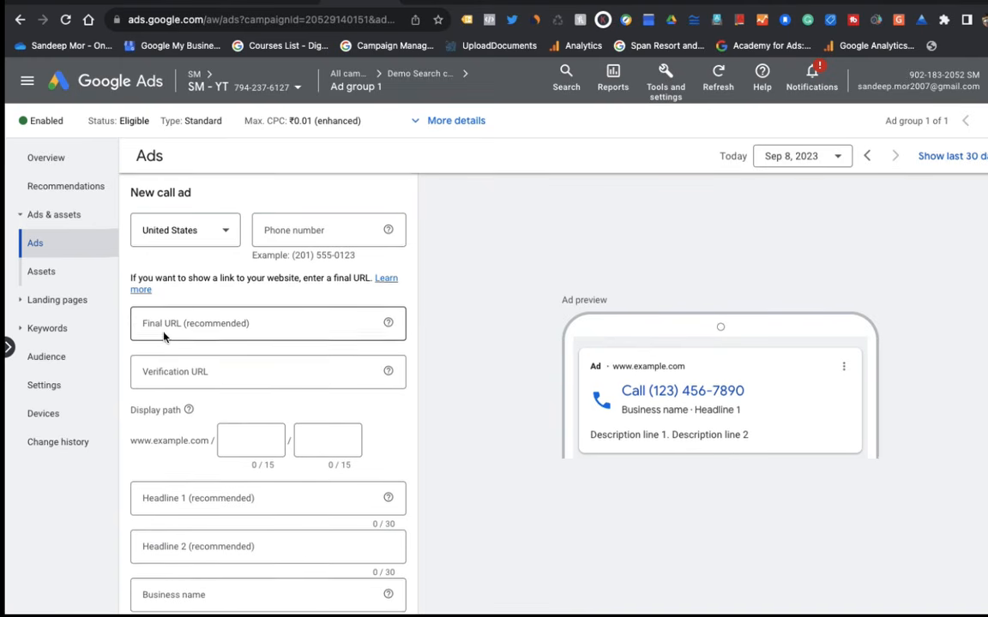
scroll(166, 337, "down", 1)
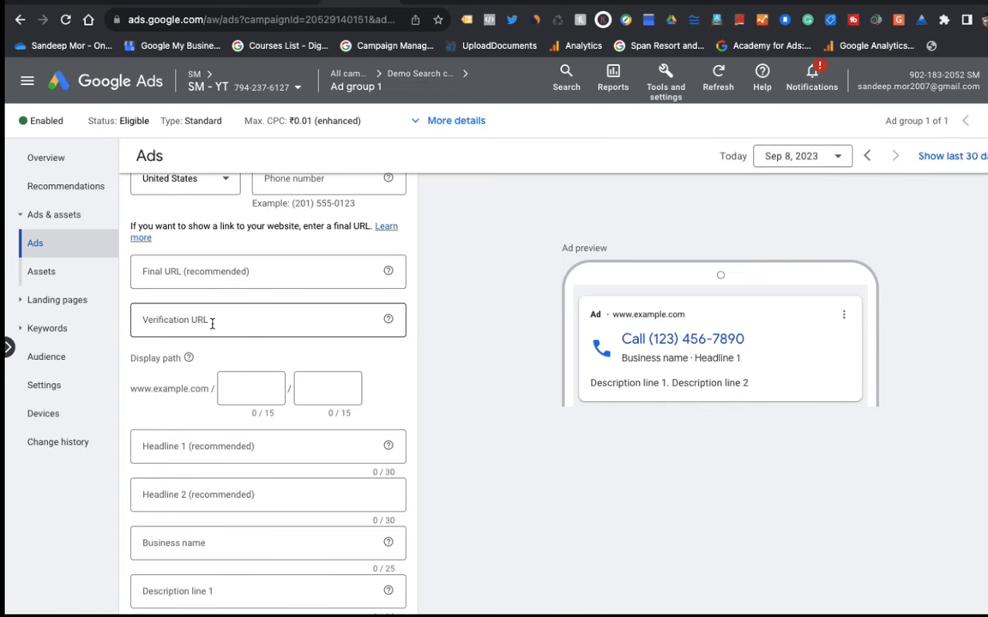
scroll(227, 309, "up", 1)
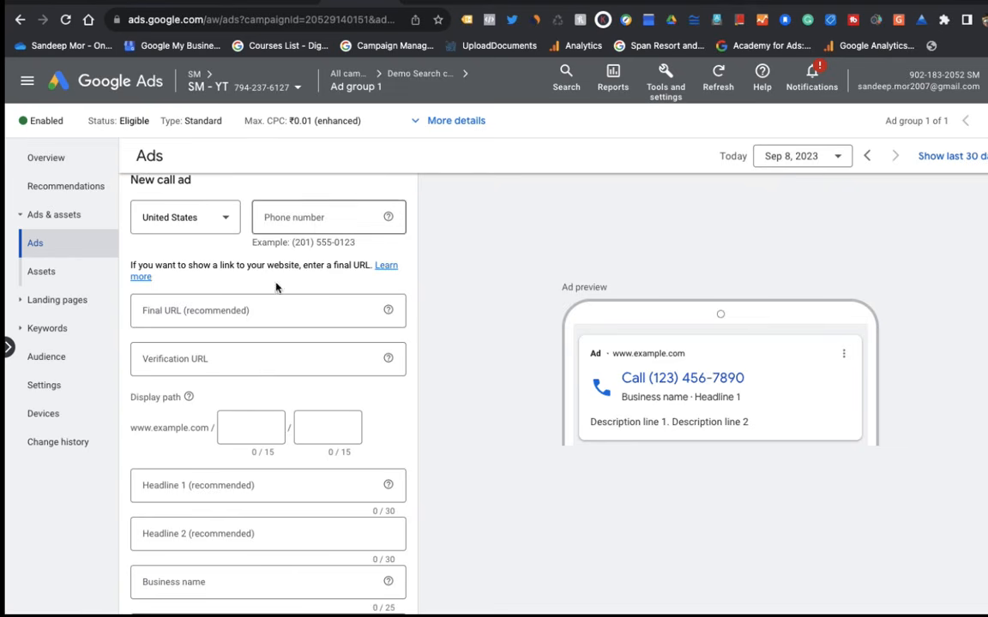
scroll(278, 388, "down", 3)
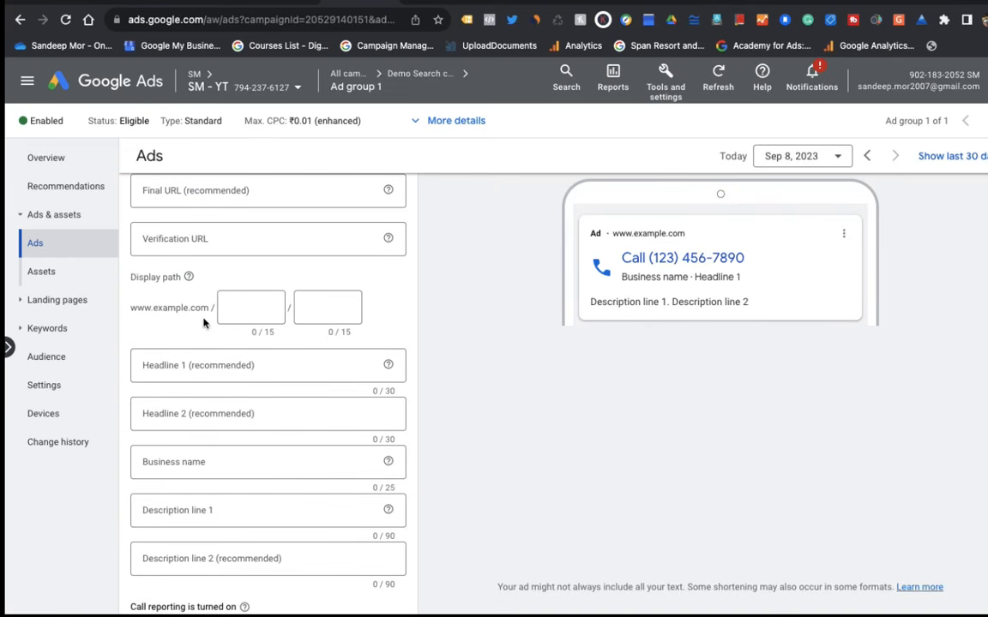
scroll(230, 386, "down", 1)
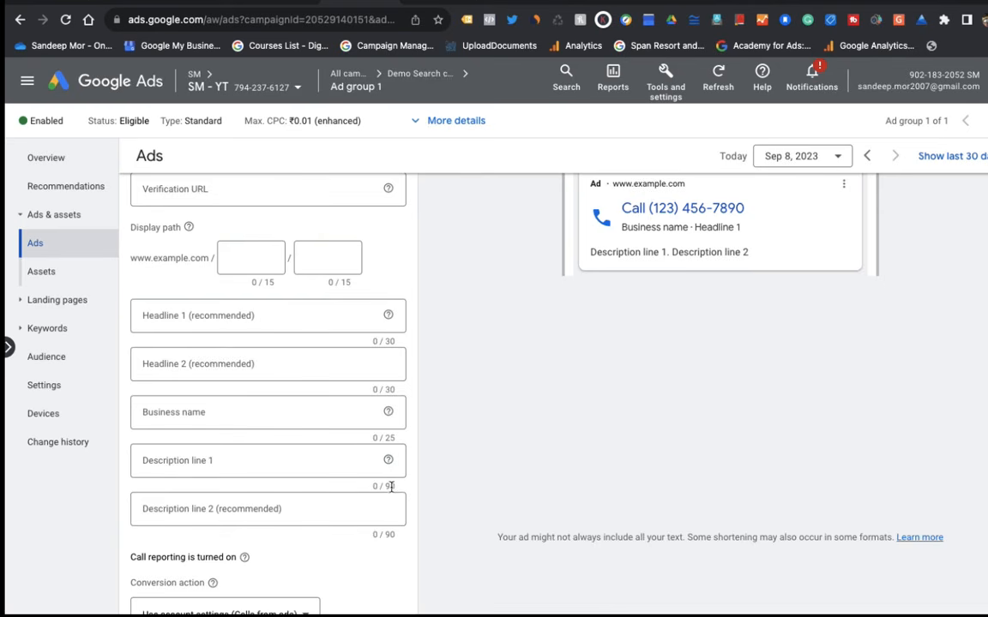
scroll(279, 469, "down", 1)
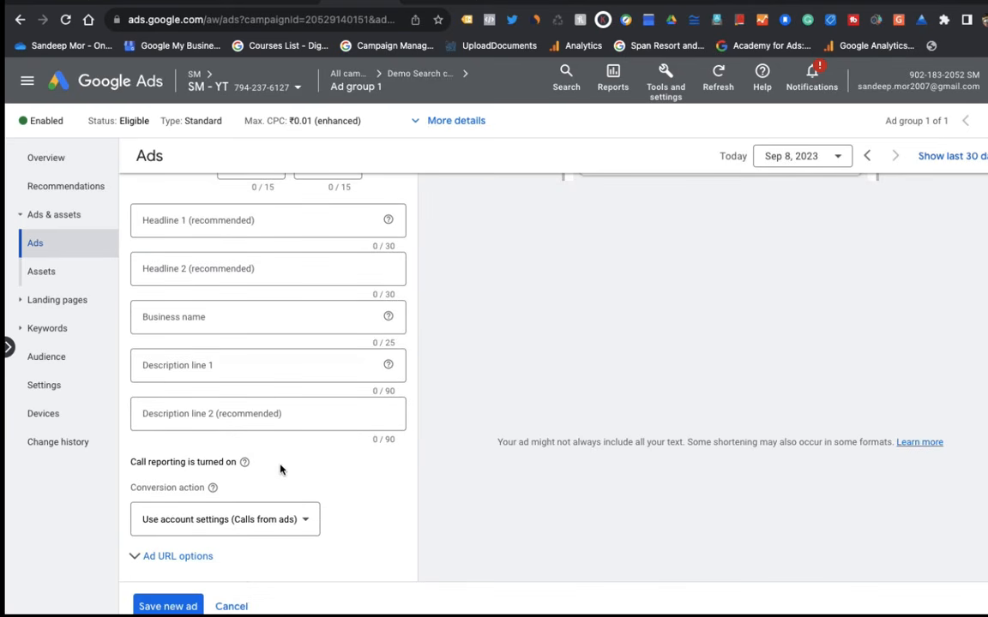
Step: Set the new call ad's conversion action to Calls from ads
scroll(280, 467, "down", 1)
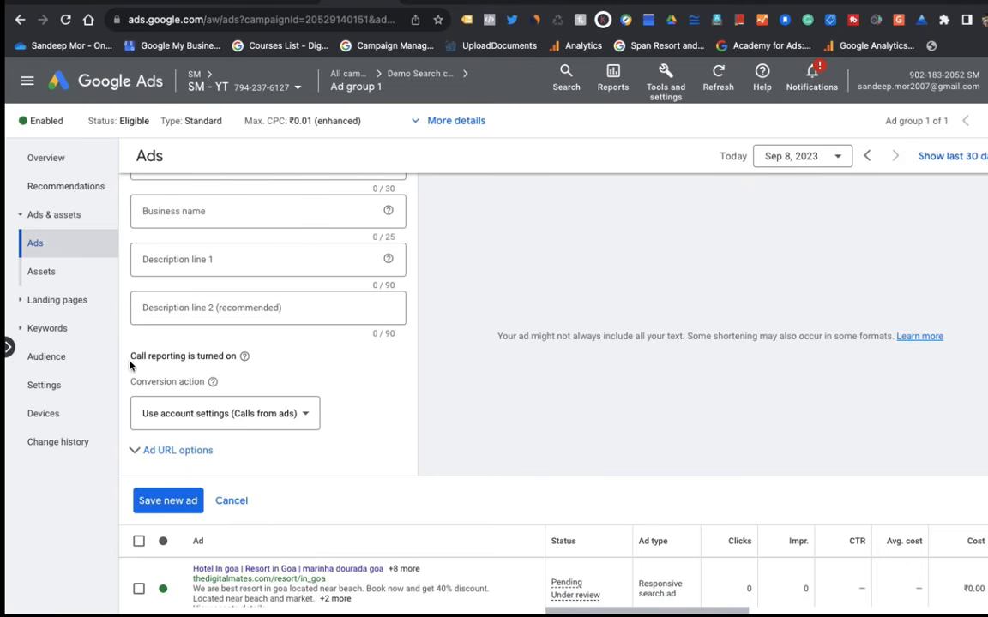
left_click(305, 414)
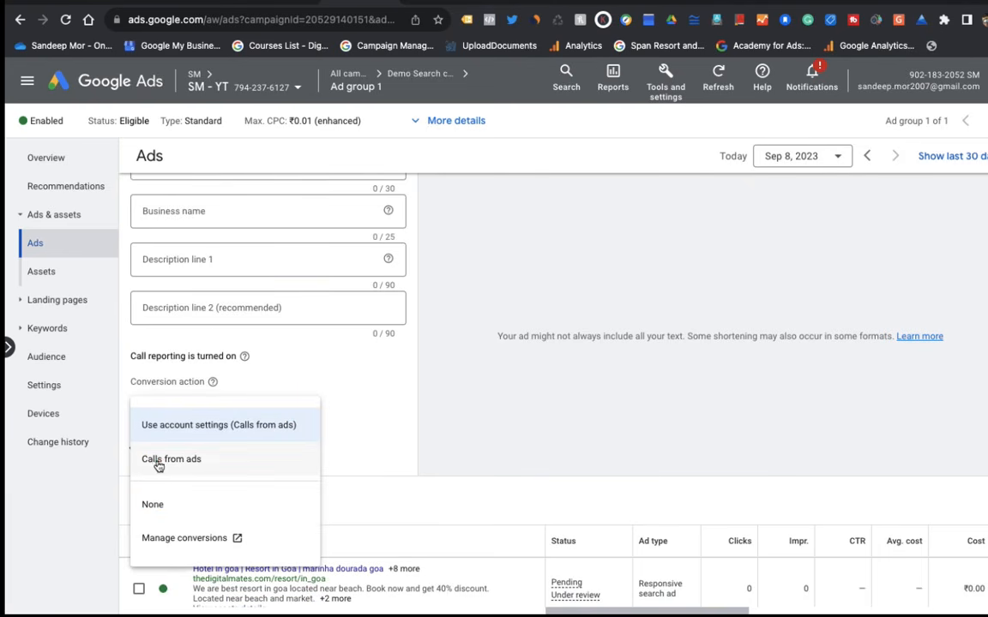
left_click(159, 459)
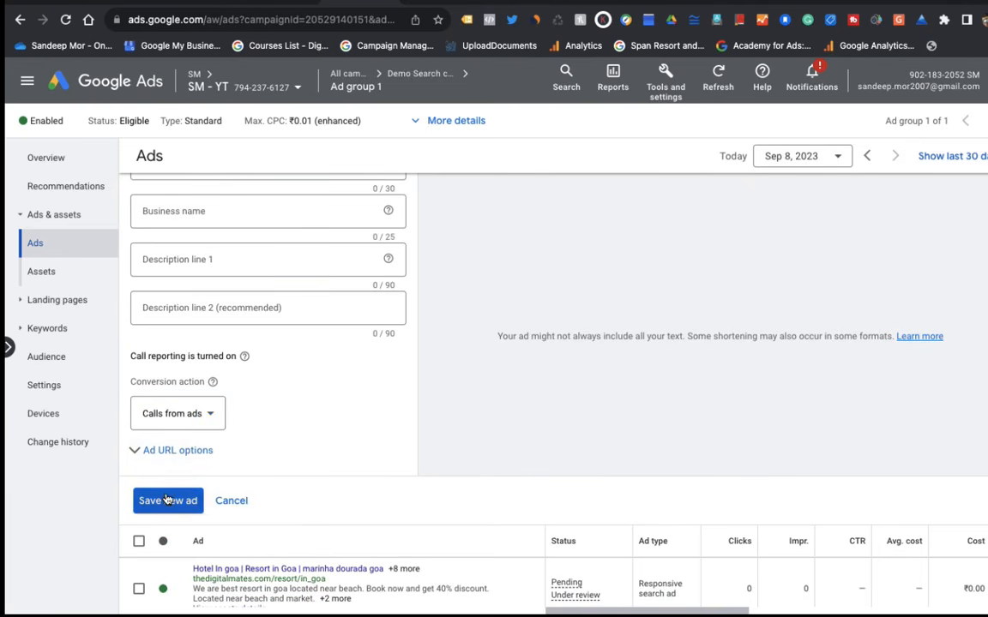
scroll(337, 466, "down", 2)
scroll(264, 340, "up", 6)
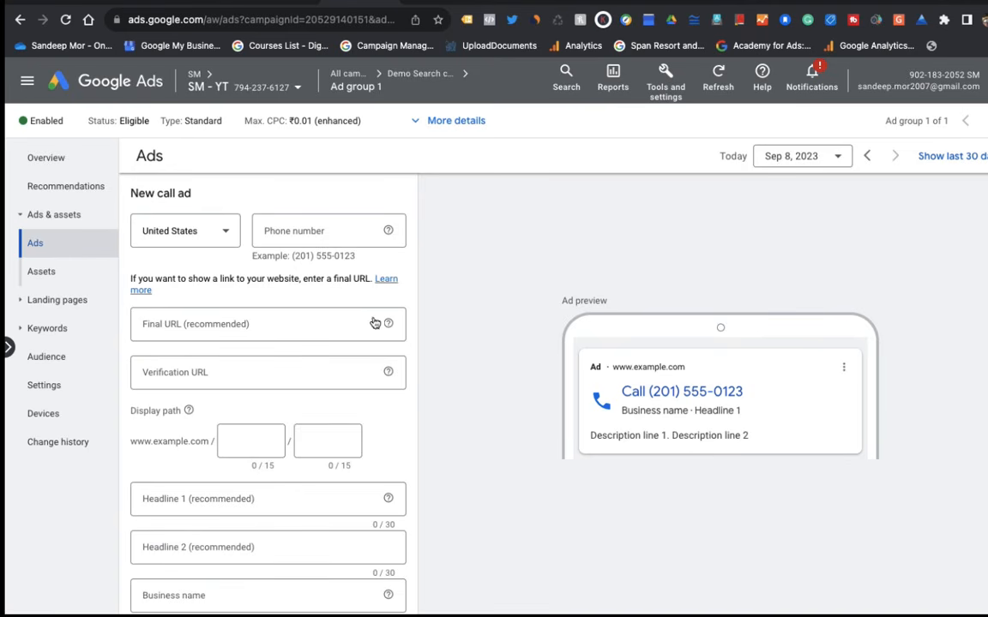
left_click(247, 323)
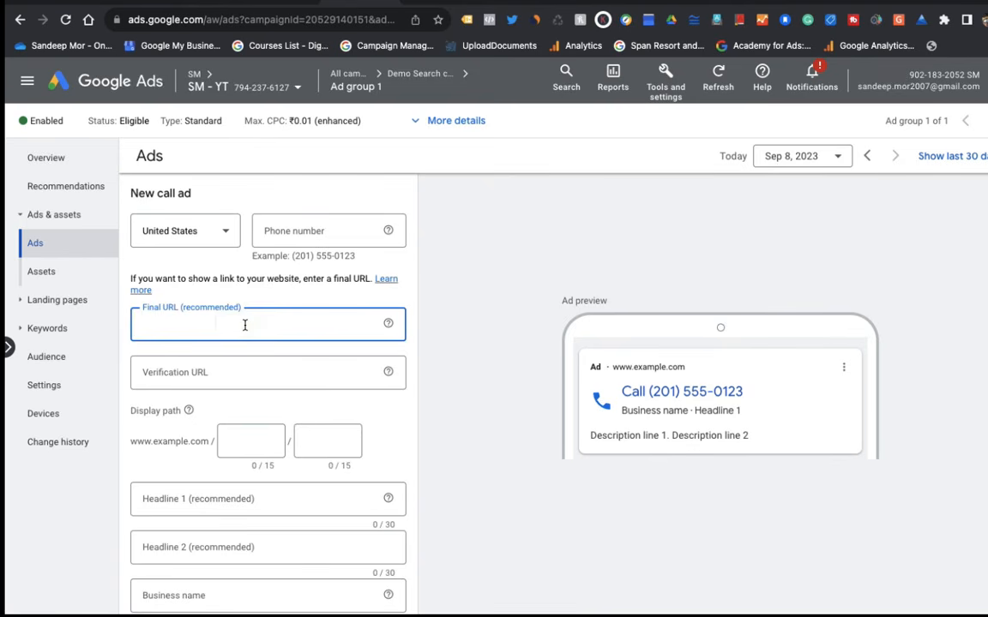
type("www.a")
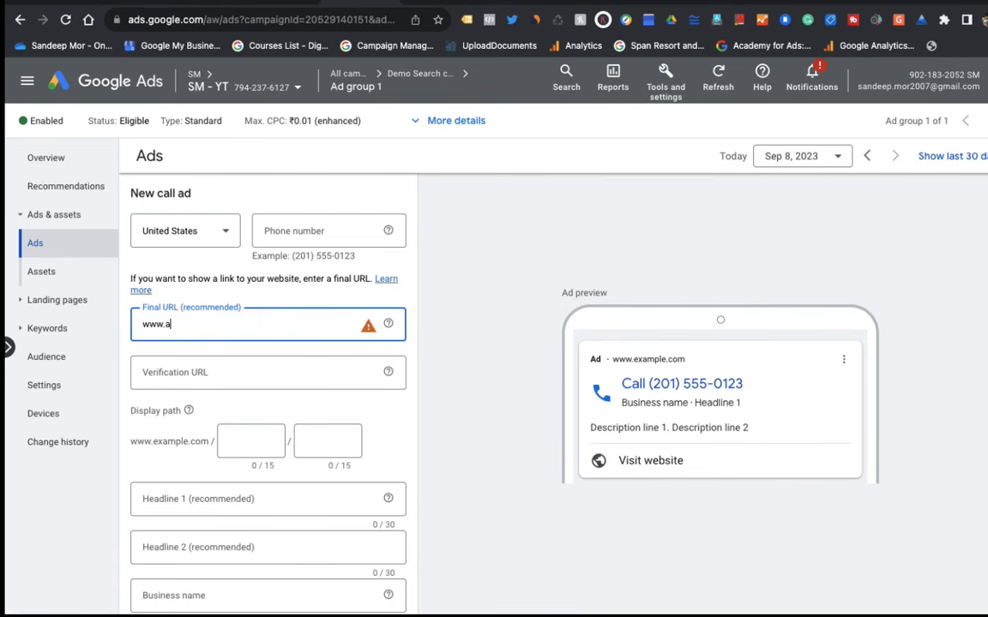
type("bc.")
type("com")
left_click(649, 434)
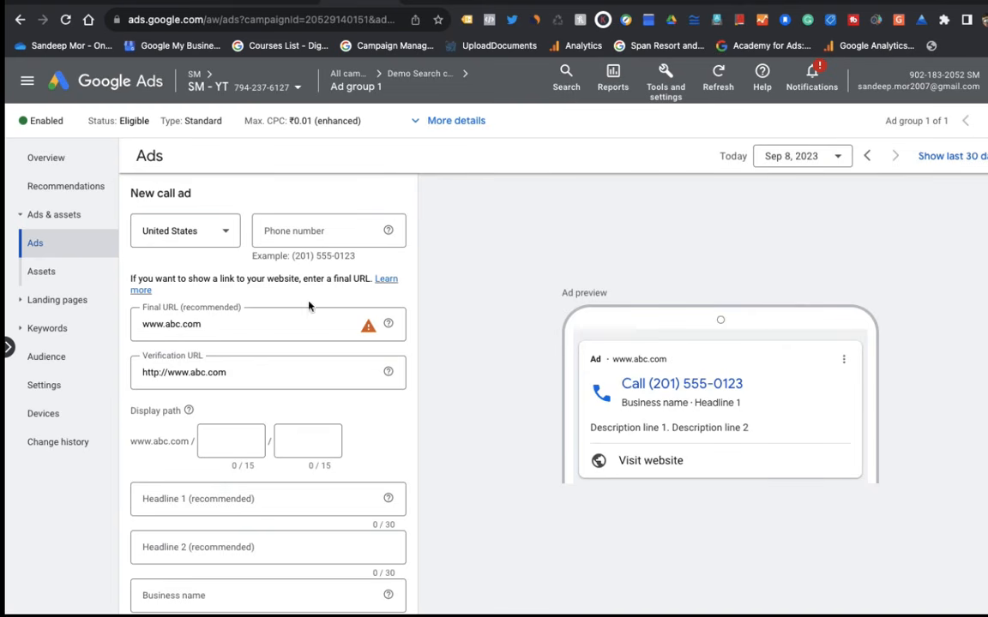
Step: Clear the call ad's final URL and cancel the new ad without saving it
triple_click(248, 324)
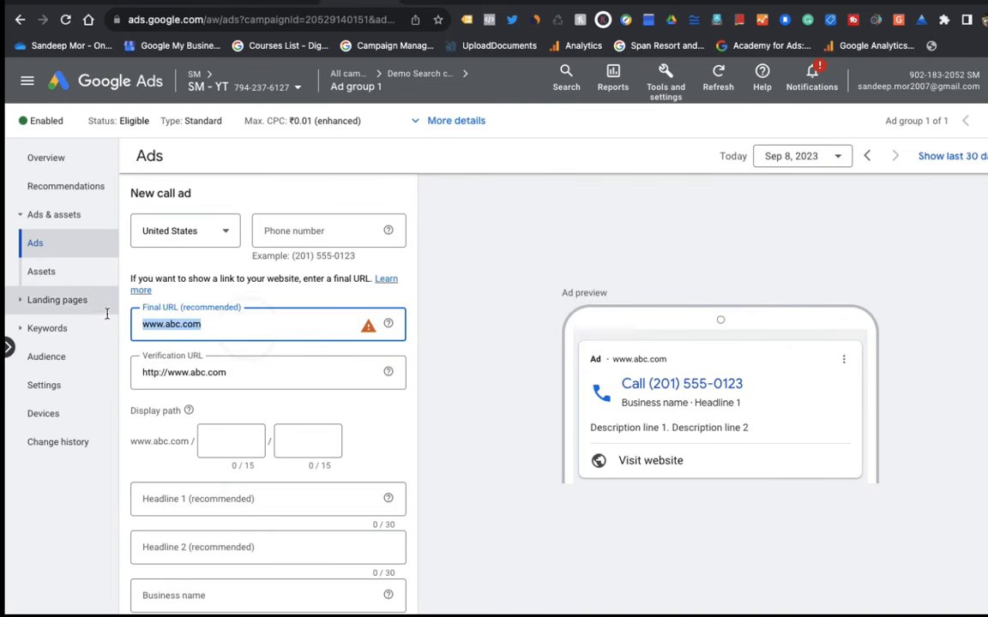
key("BackSpace")
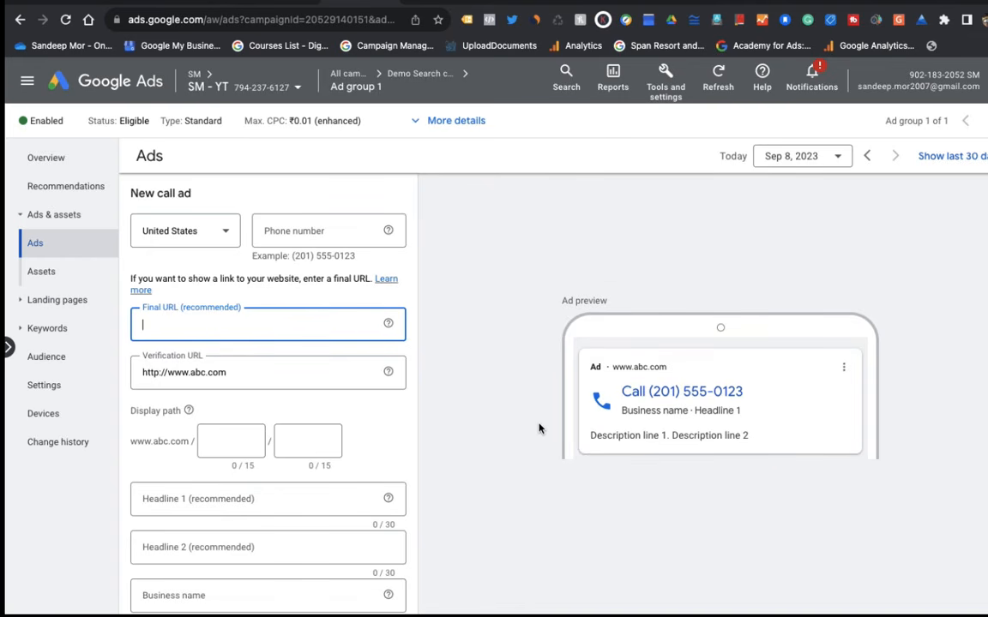
scroll(223, 240, "down", 6)
scroll(256, 289, "up", 5)
scroll(228, 370, "down", 4)
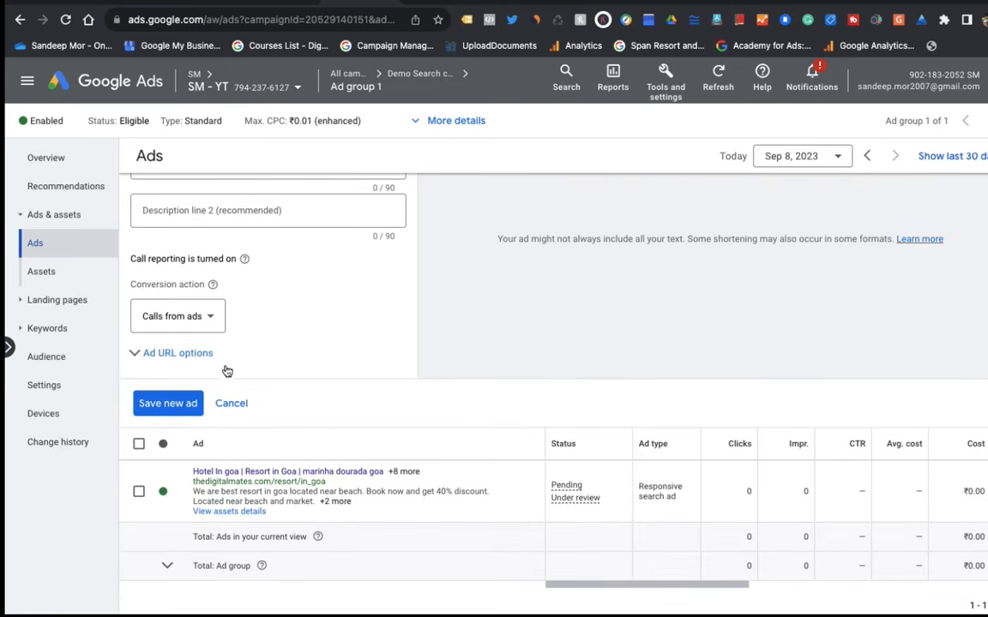
left_click(232, 404)
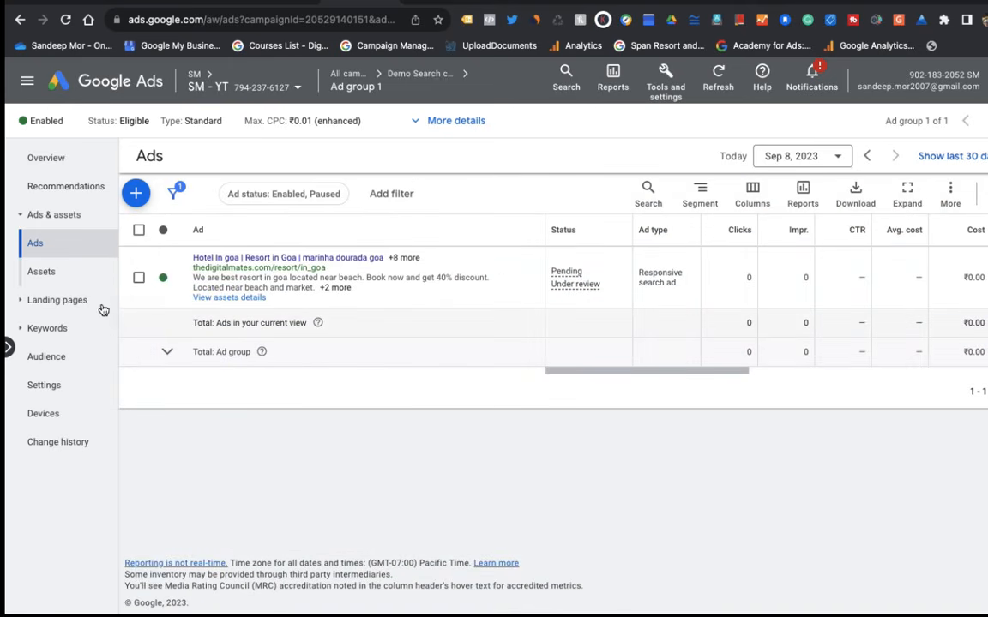
Step: Return to the all-campaigns overview and examine the performance columns for the Demo Search campaign, from budget and clicks through conversions and orders
left_click(343, 75)
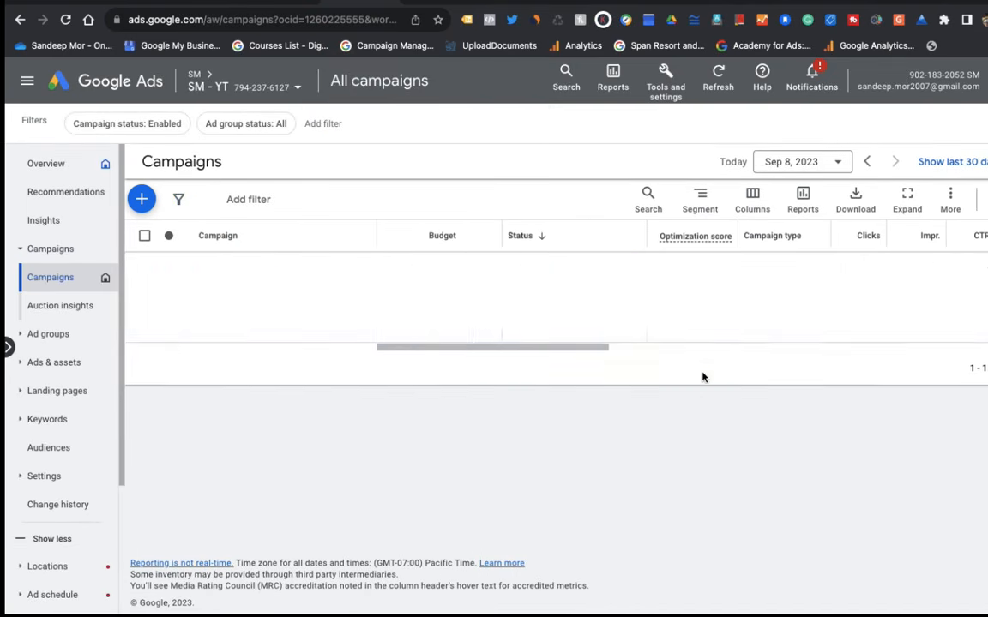
scroll(927, 309, "right", 10)
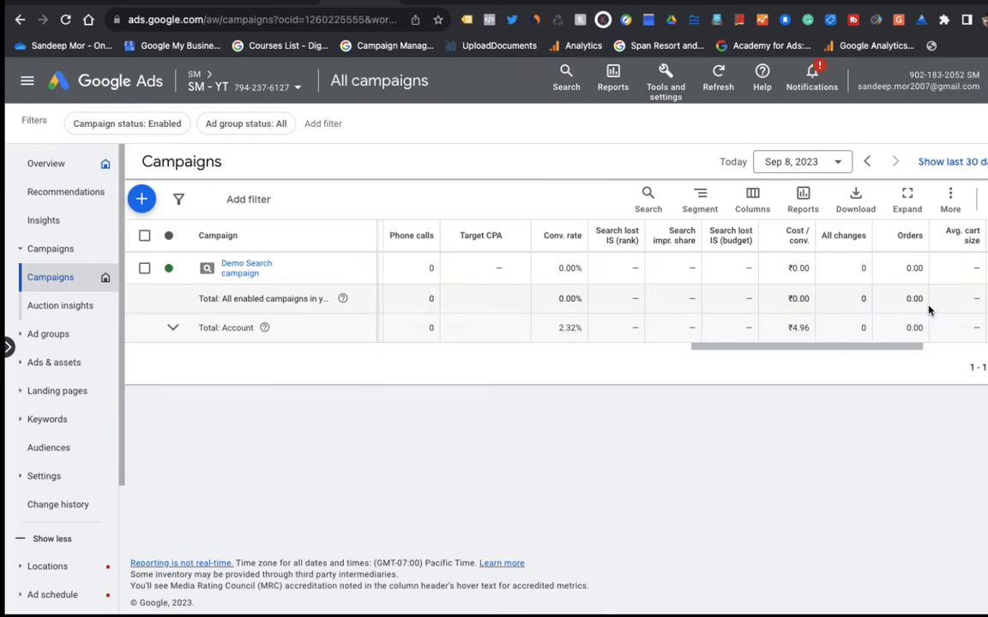
scroll(562, 269, "left", 10)
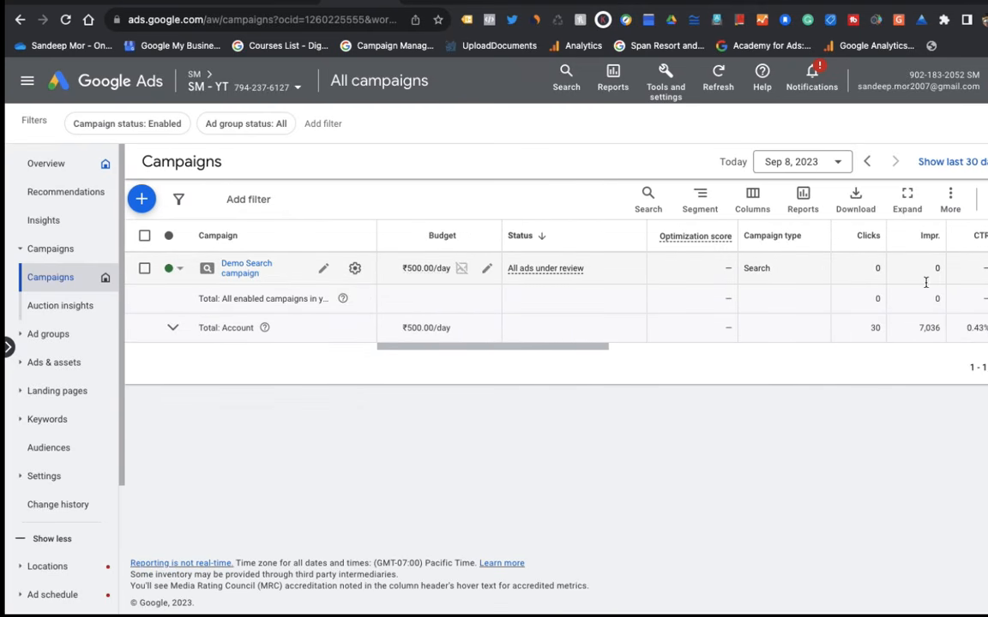
scroll(926, 282, "right", 10)
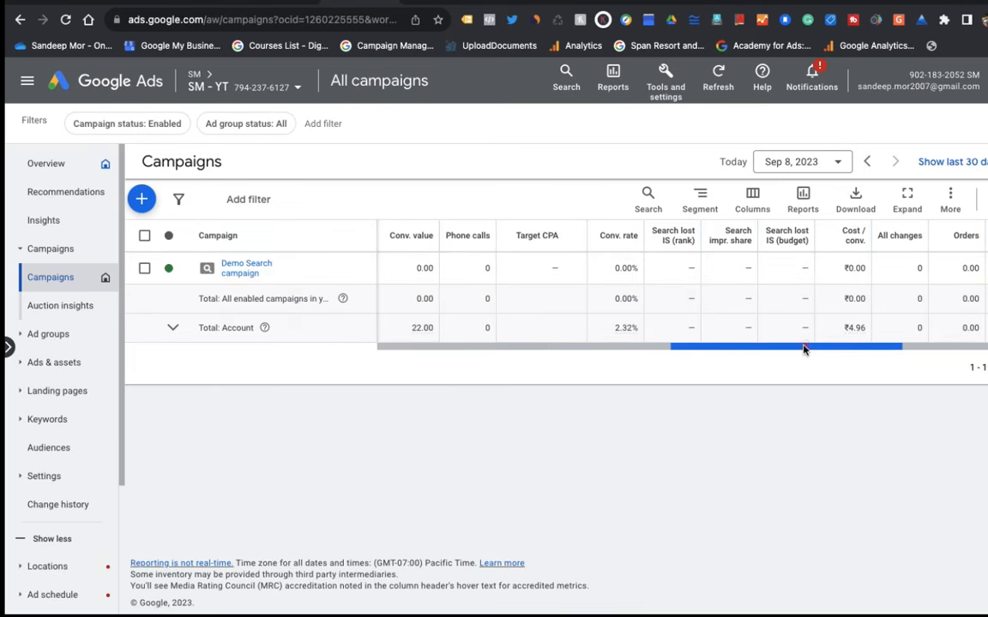
left_click_drag(803, 349, 409, 387)
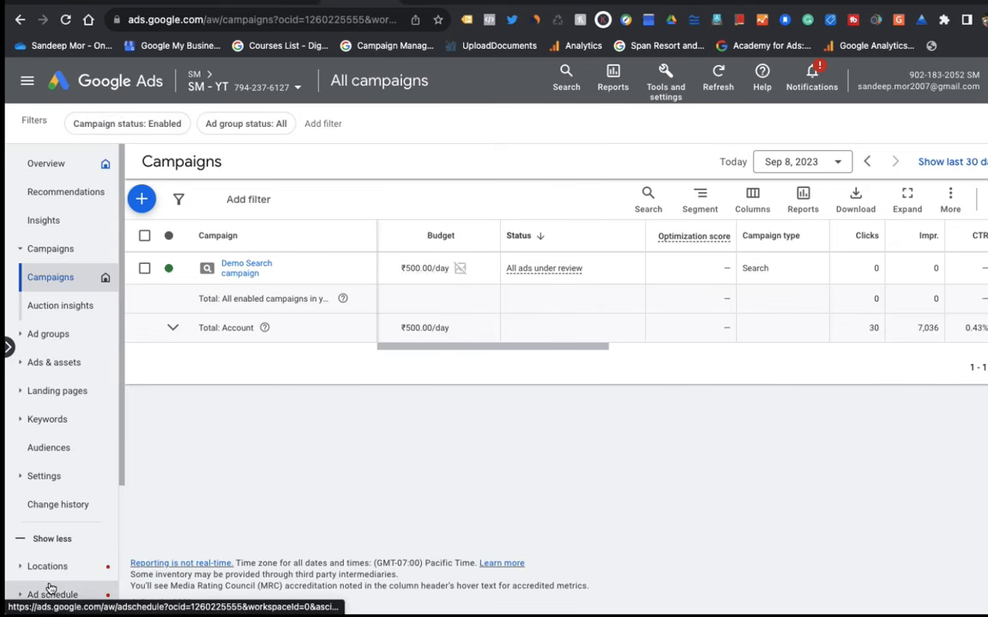
scroll(52, 549, "down", 2)
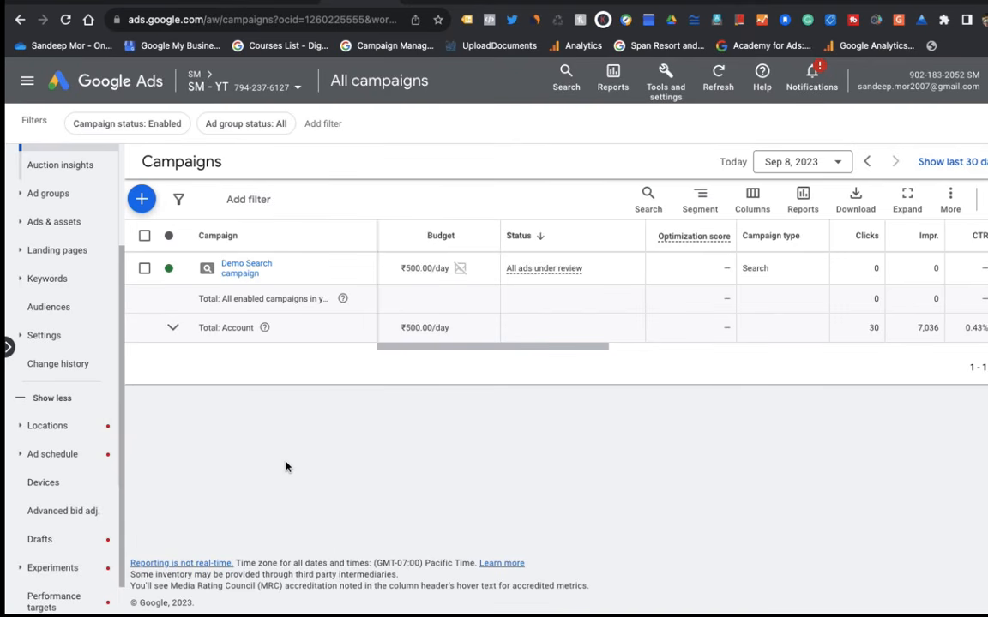
scroll(855, 311, "right", 4)
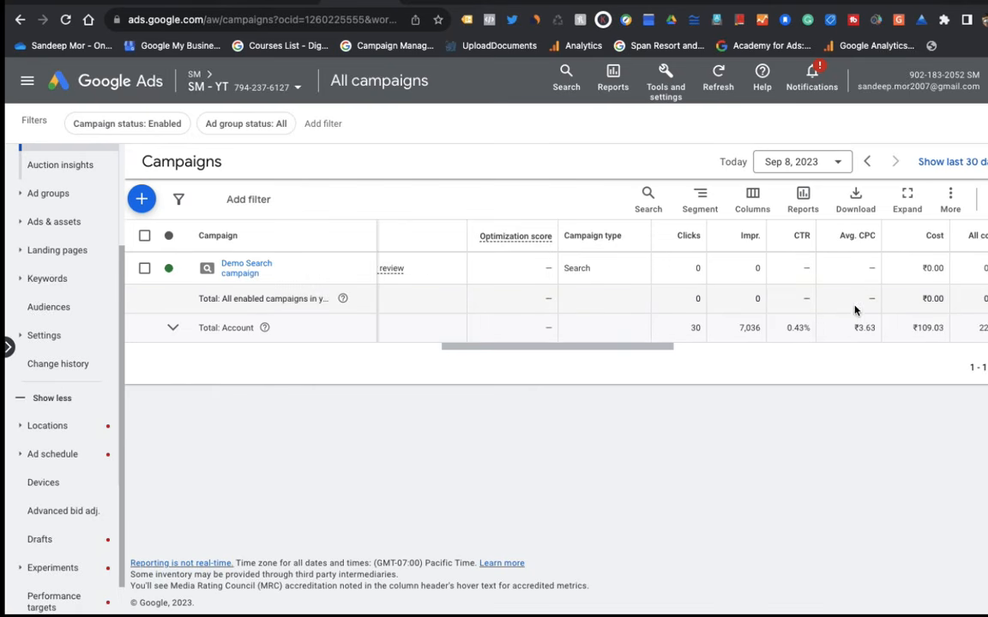